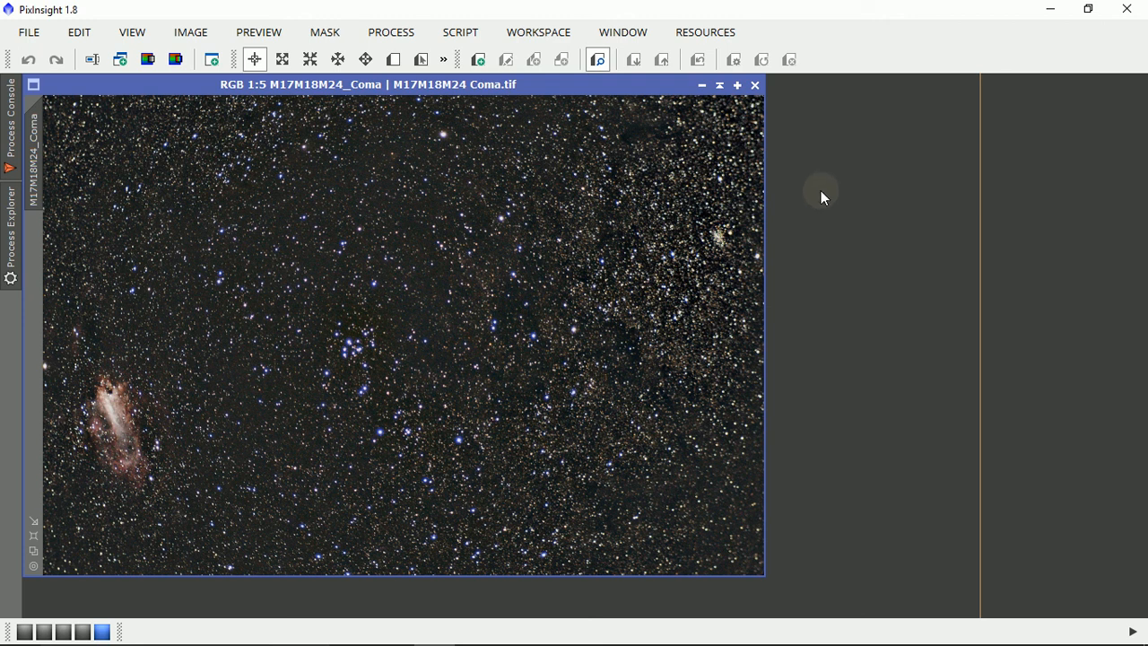
# - Load the process icons from RemoveBlueHalos.xpsm and read the note attached to the INSTRUCTIONS icon
pyautogui.rightClick(825, 248)
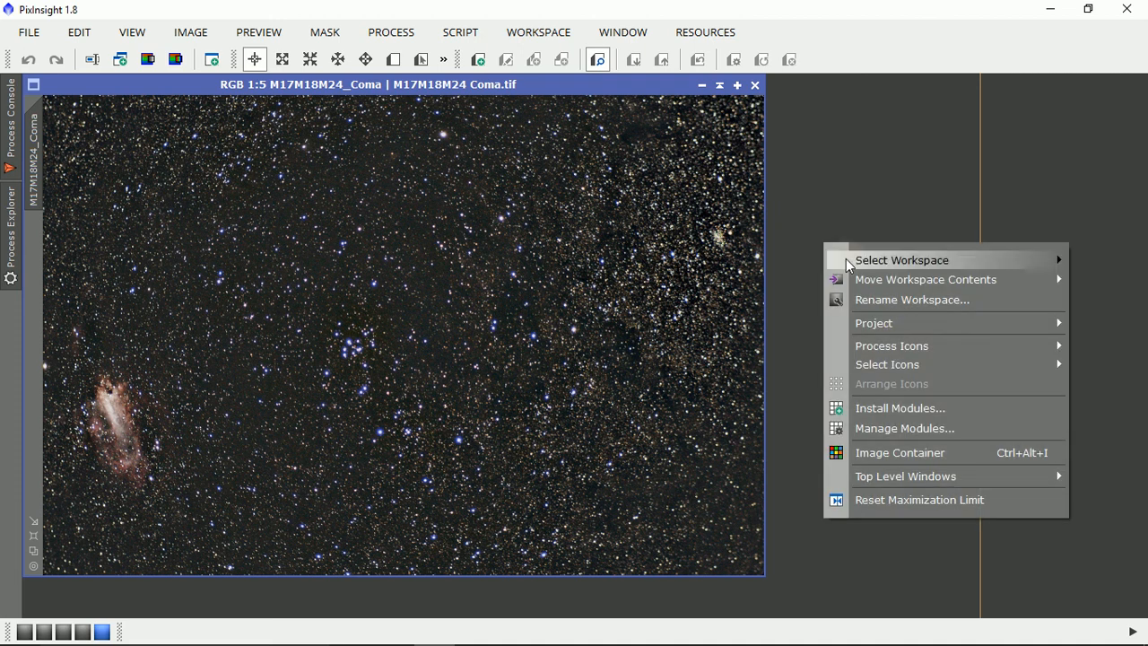
pyautogui.moveTo(860, 351)
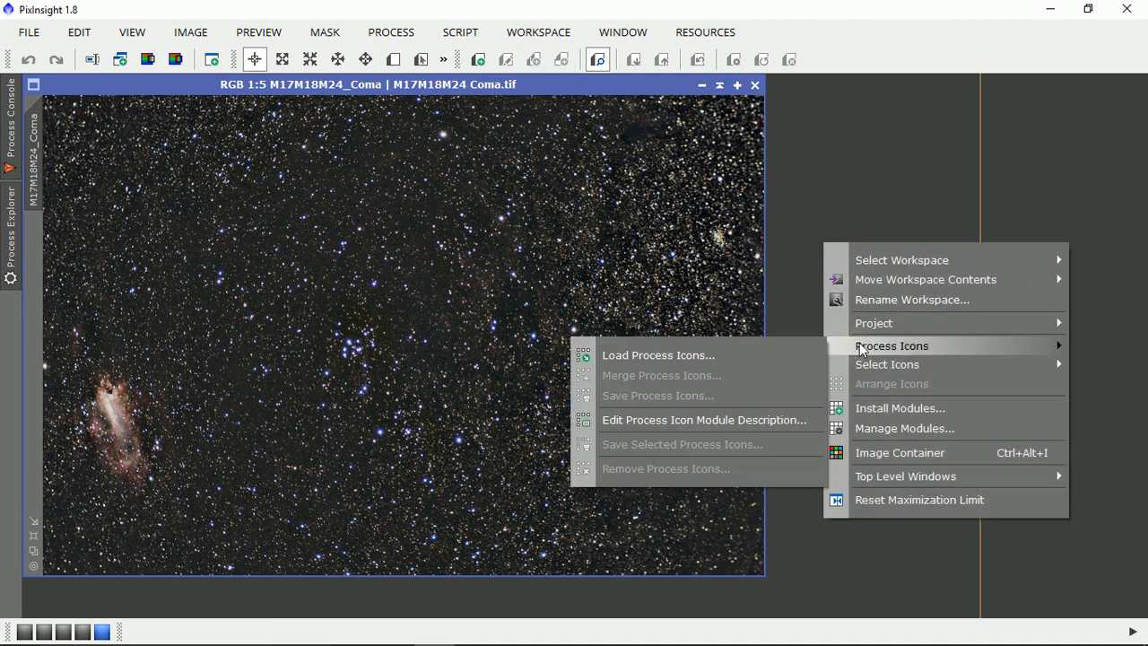
pyautogui.click(665, 356)
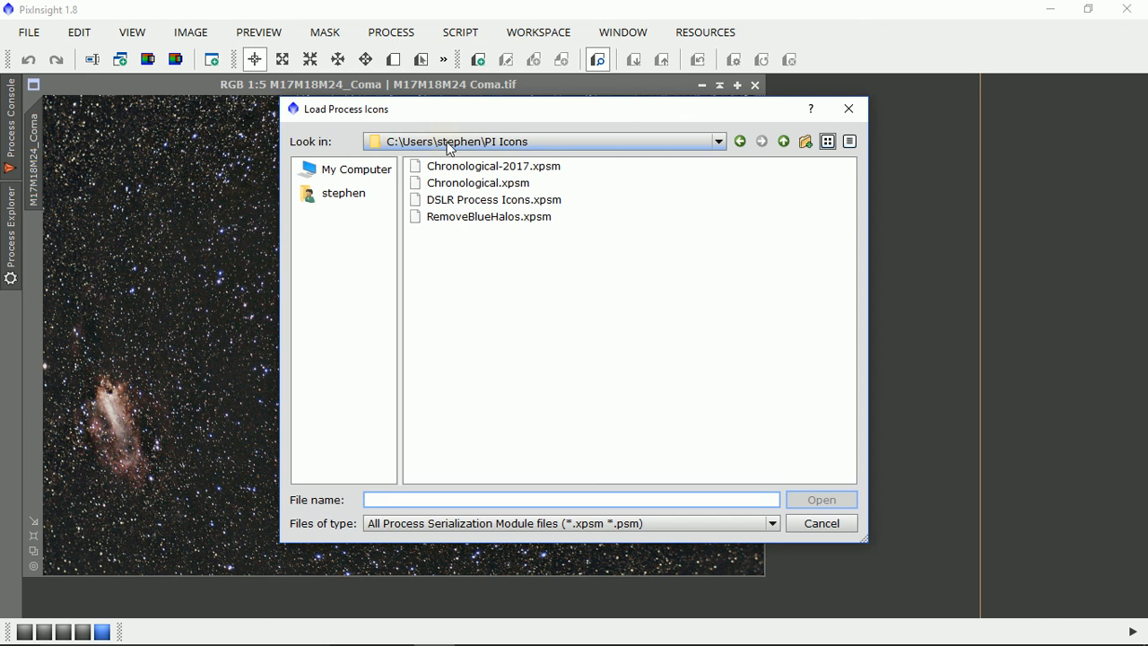
pyautogui.doubleClick(467, 218)
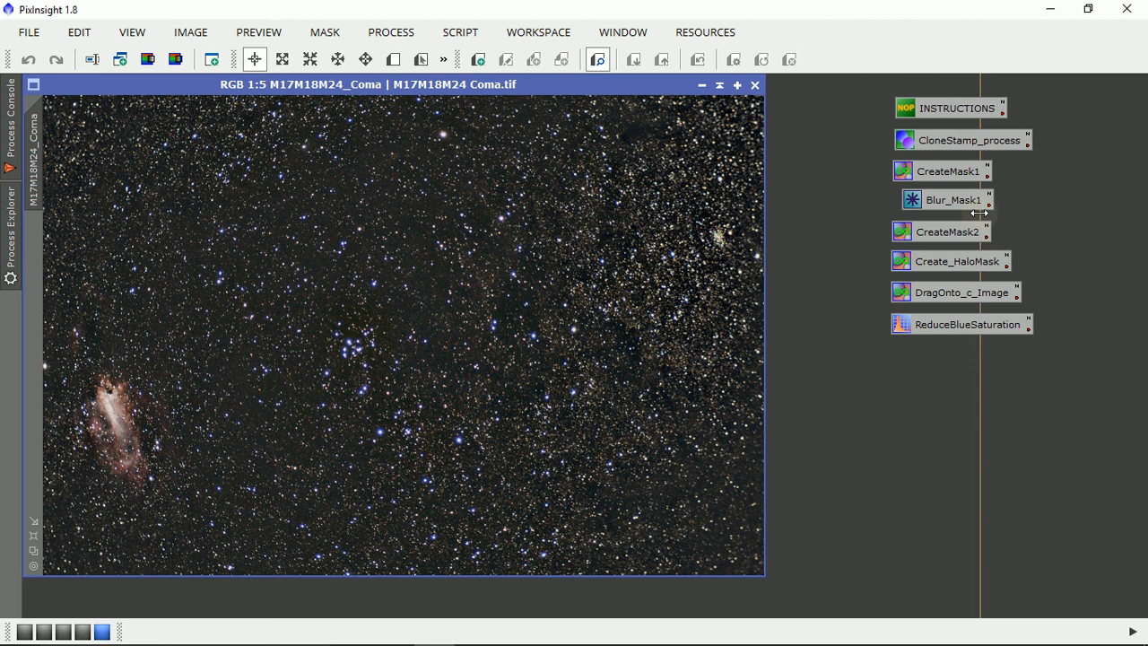
pyautogui.click(1001, 113)
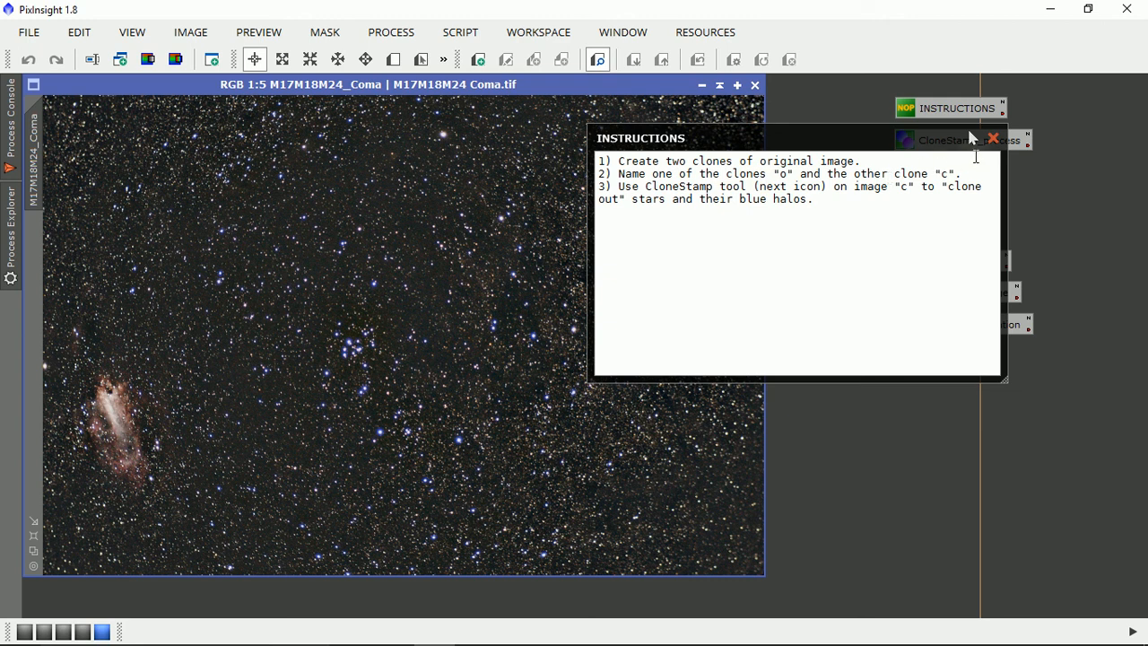
pyautogui.click(993, 138)
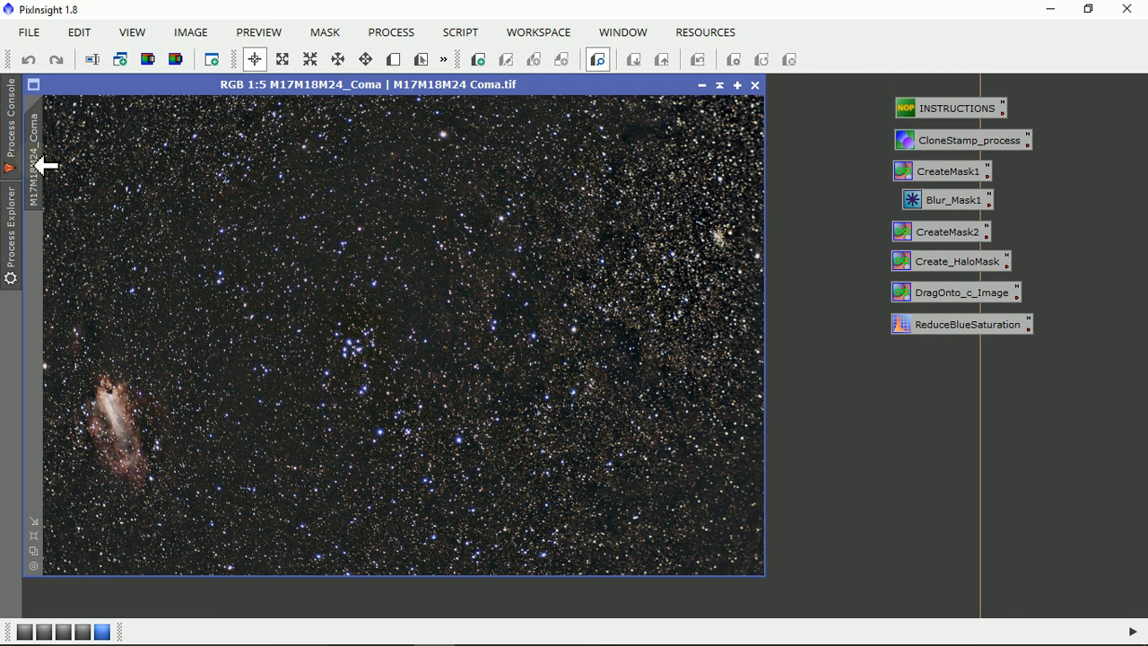
# - Clone the M17M18M24_Coma image, rename the clone "o", and park its collapsed window below the original
pyautogui.moveTo(37, 165); pyautogui.dragTo(203, 206)
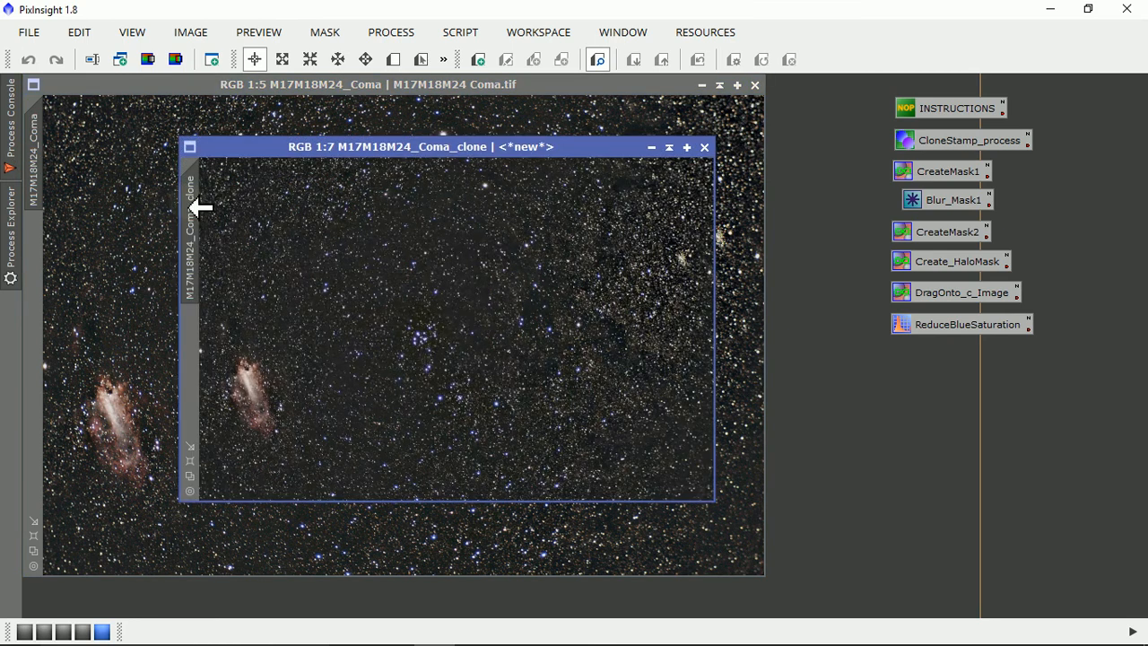
pyautogui.doubleClick(189, 233)
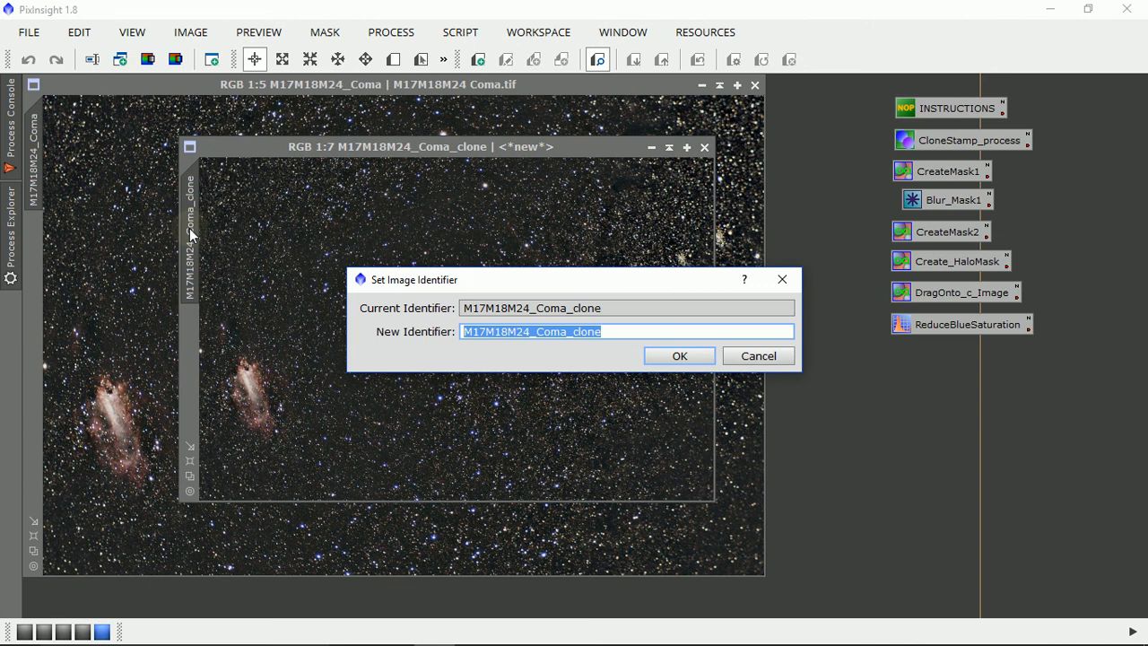
pyautogui.write('o')
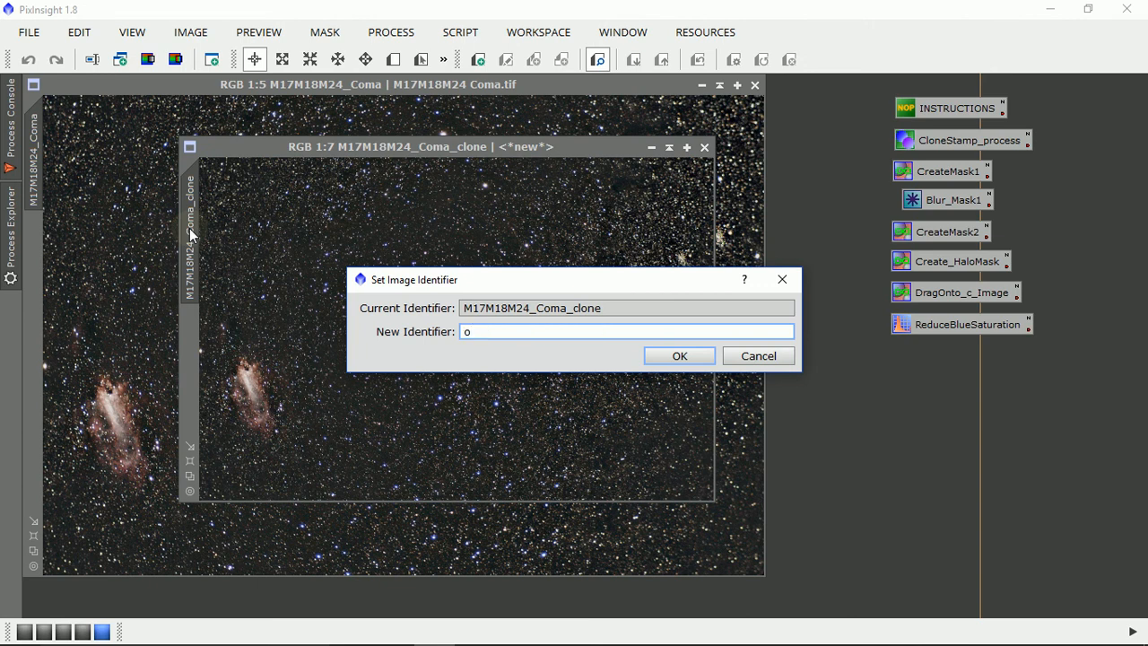
pyautogui.press('Return')
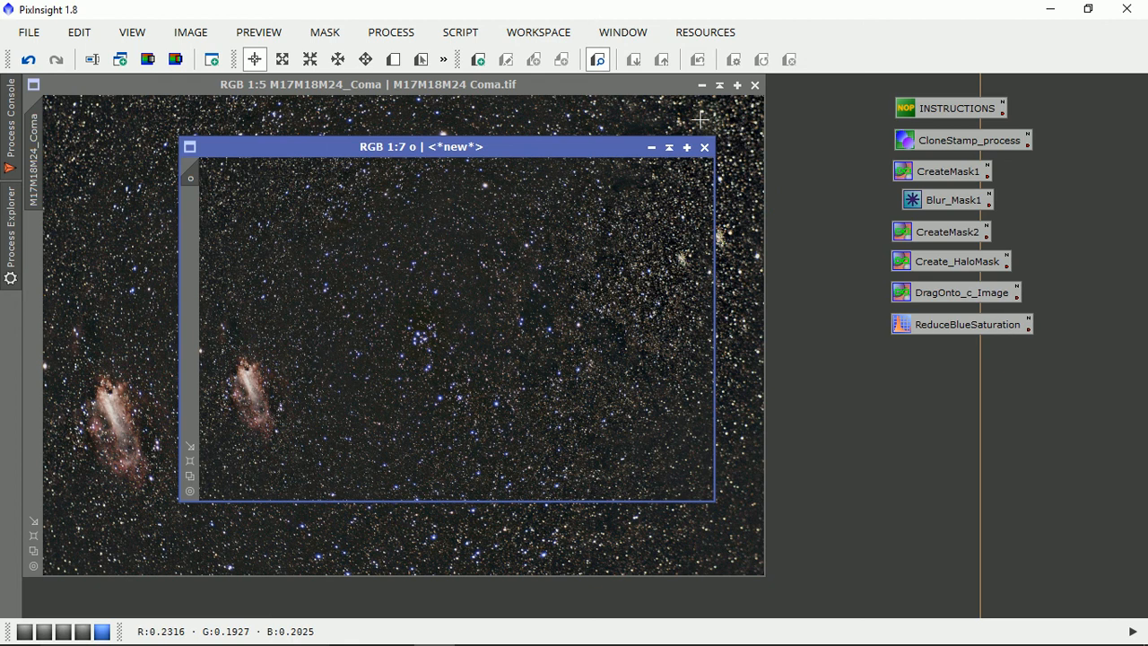
pyautogui.click(669, 147)
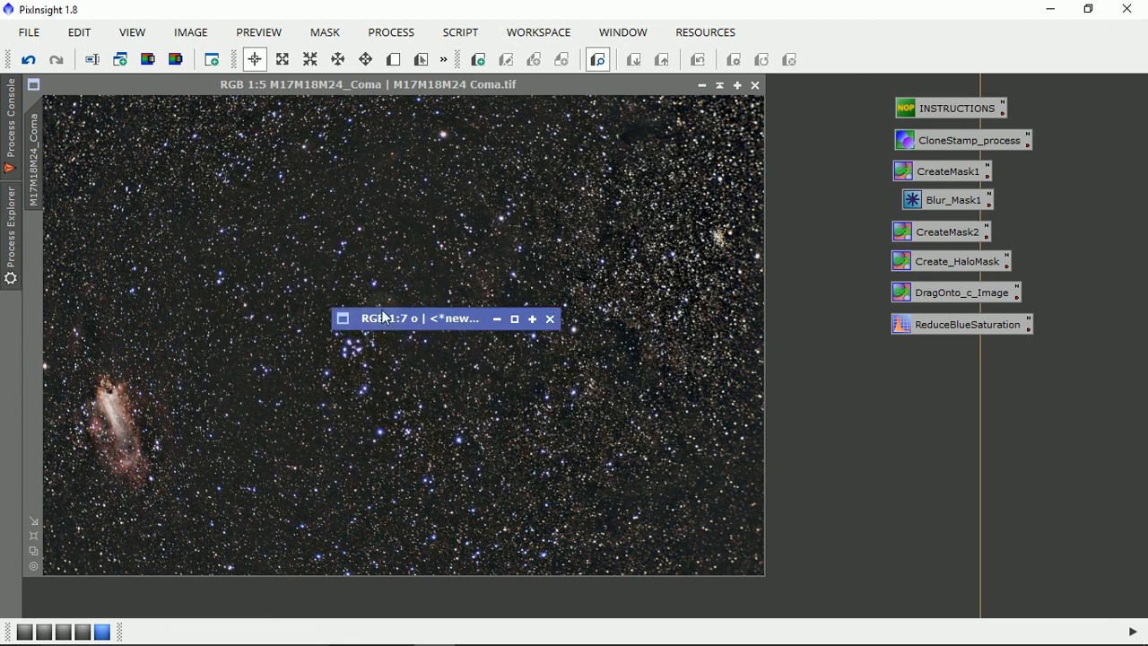
pyautogui.moveTo(383, 316); pyautogui.dragTo(334, 604)
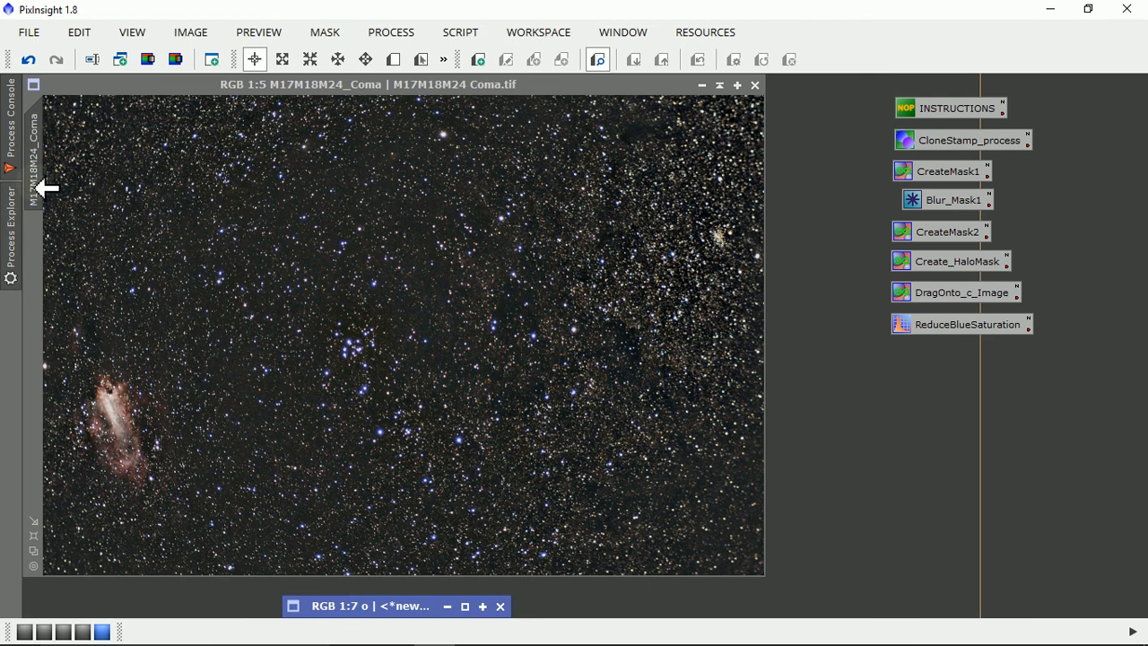
# - Create a second clone of the M17M18M24_Coma image and rename it "c"
pyautogui.moveTo(36, 187); pyautogui.dragTo(251, 264)
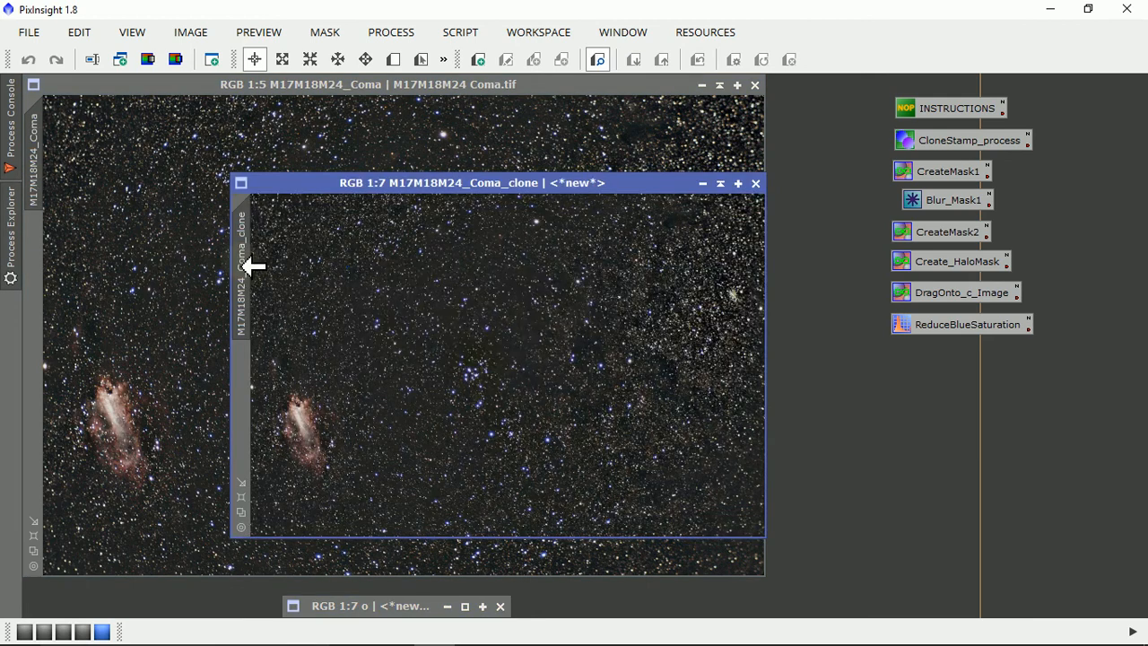
pyautogui.doubleClick(248, 266)
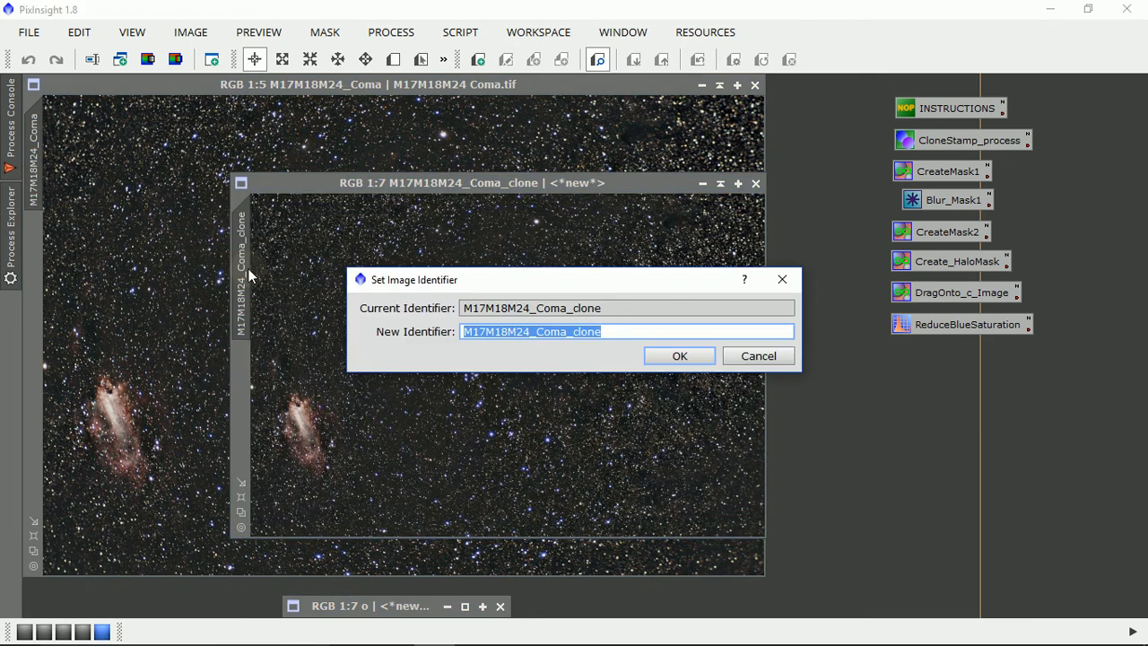
pyautogui.write('c')
pyautogui.press('Return')
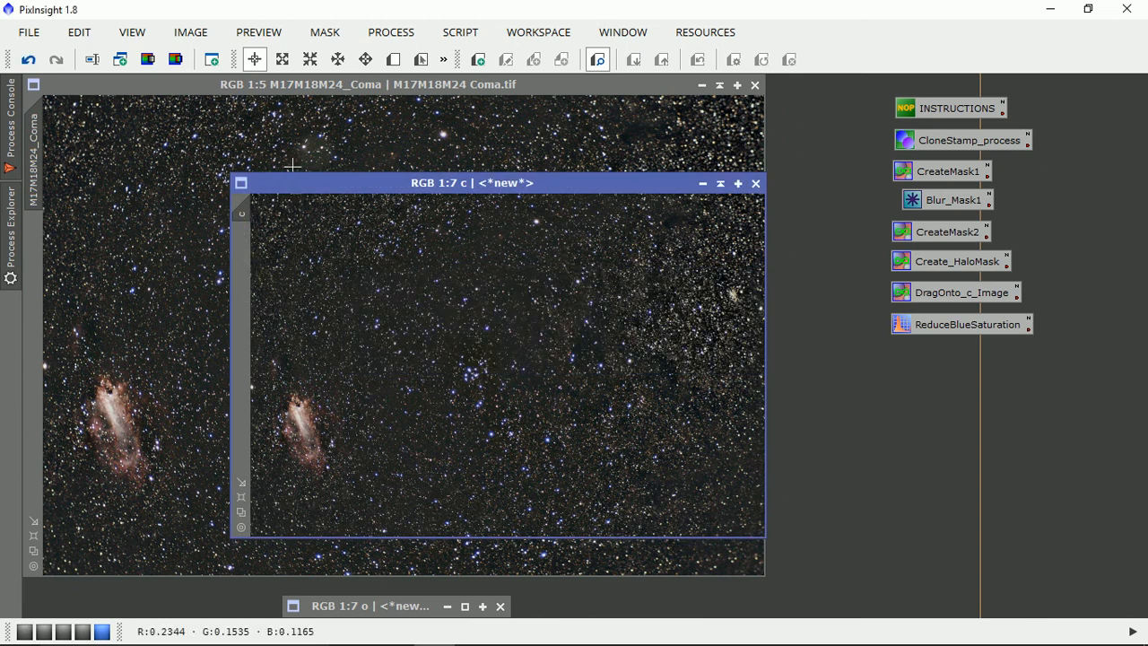
# - Collapse the original image window, move image "c" over it in the workspace corner, and enlarge the "c" window to fit
pyautogui.click(719, 85)
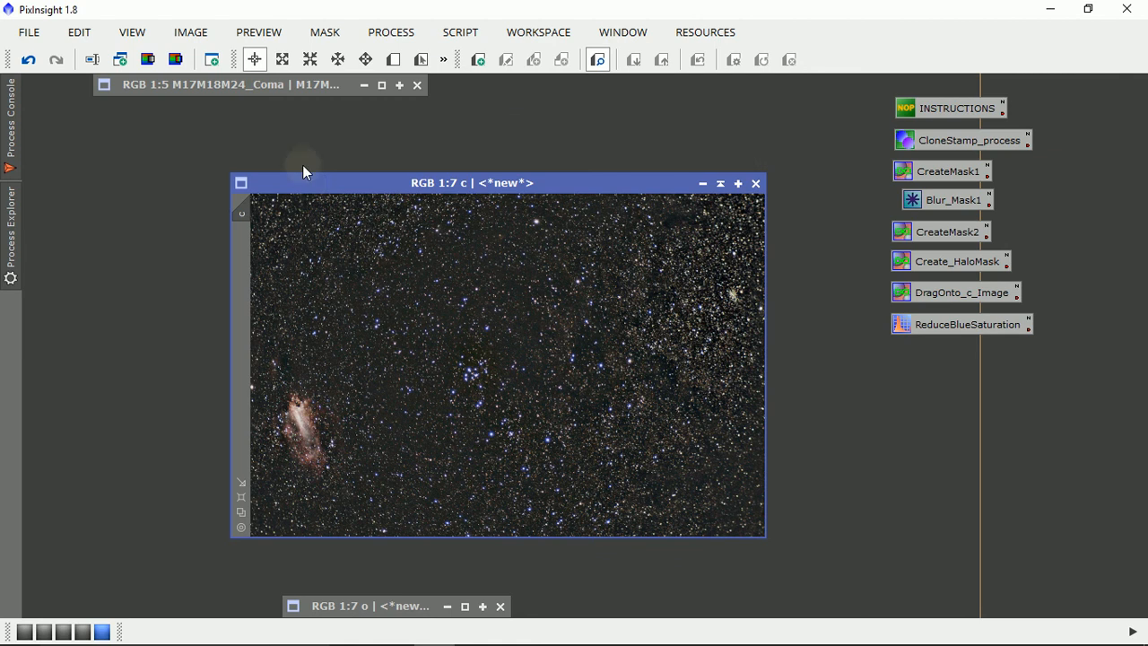
pyautogui.moveTo(307, 183); pyautogui.dragTo(100, 84)
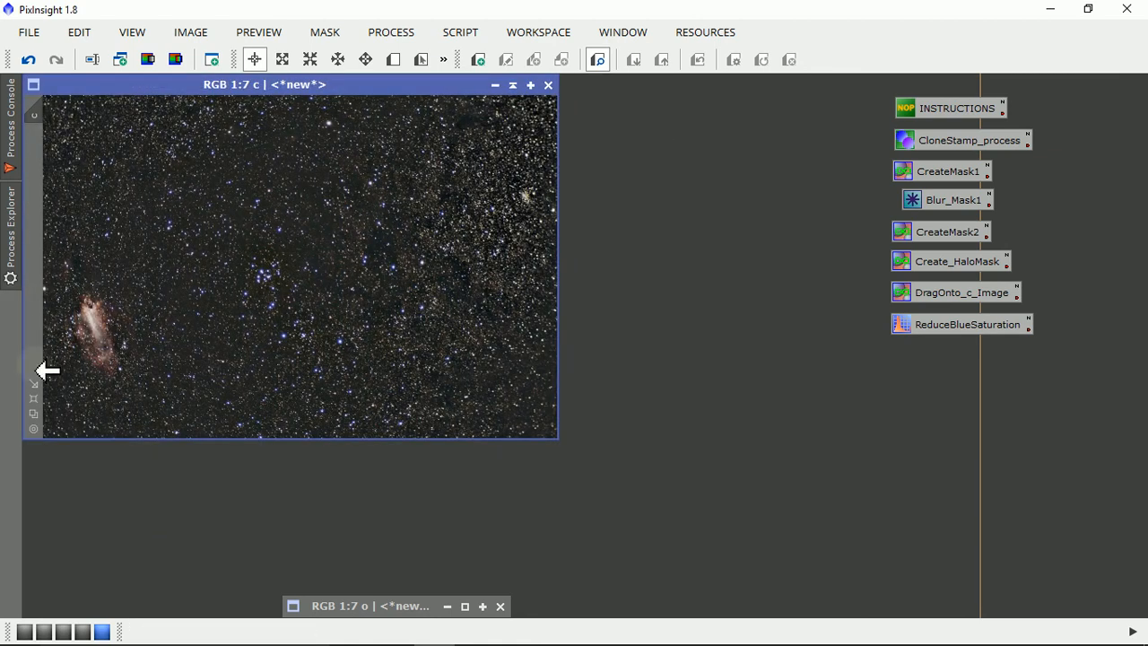
pyautogui.click(34, 399)
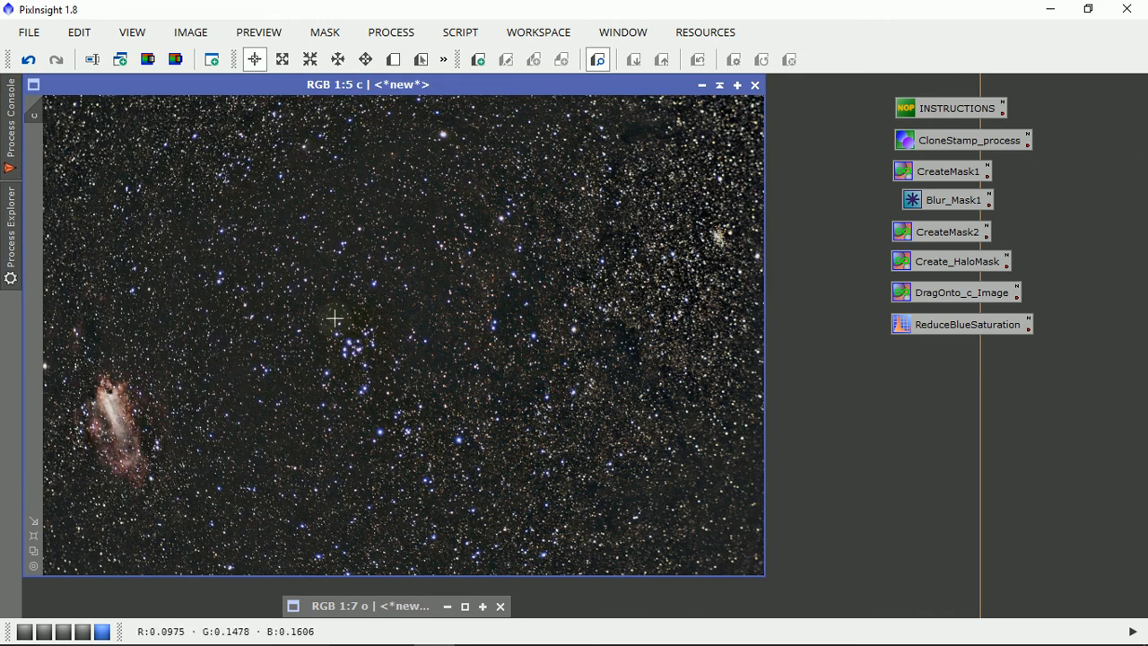
# - Define a preview on image "c" around the central cluster of blue-haloed stars and show it at 1:1
pyautogui.scroll(2, 339, 355)
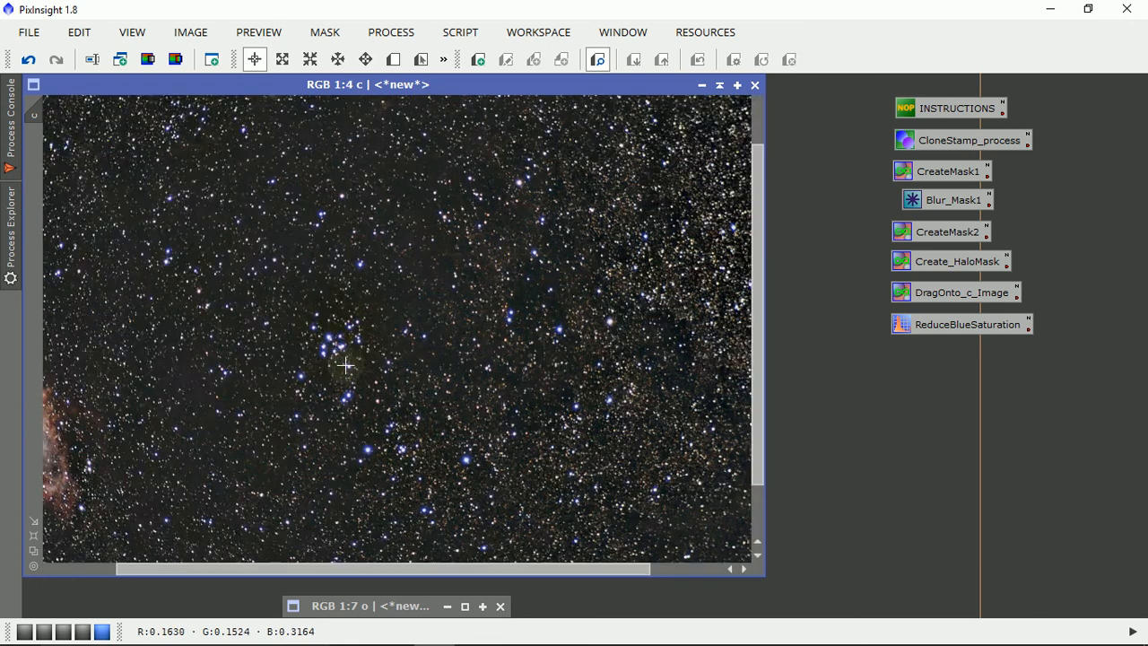
pyautogui.scroll(1, 342, 365)
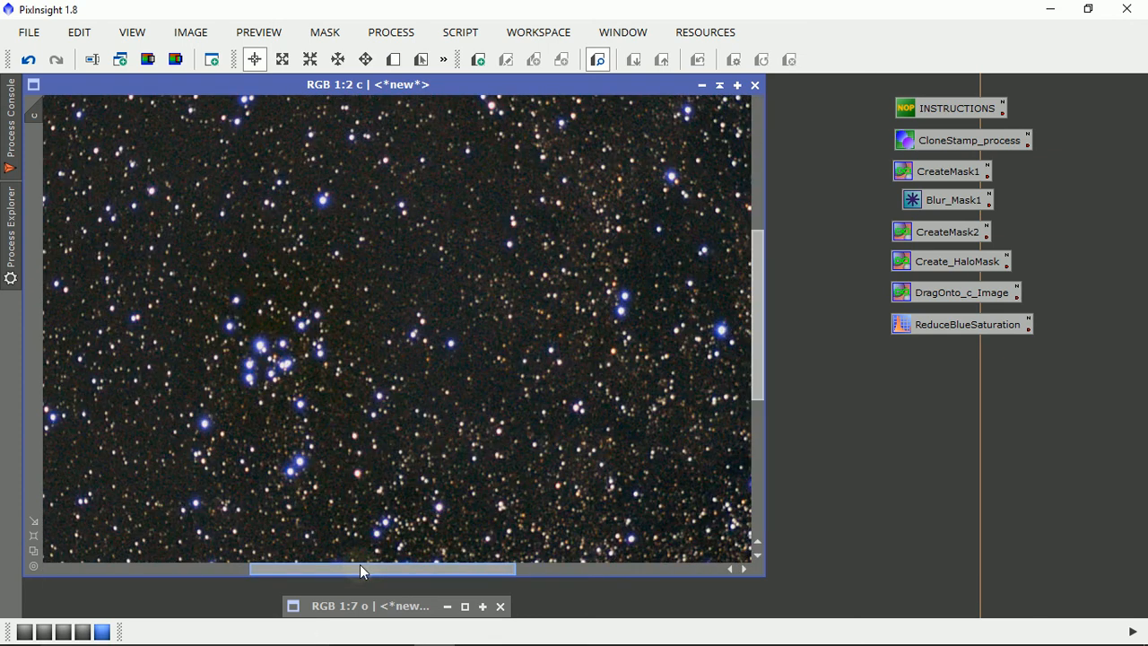
pyautogui.moveTo(371, 568); pyautogui.dragTo(328, 565)
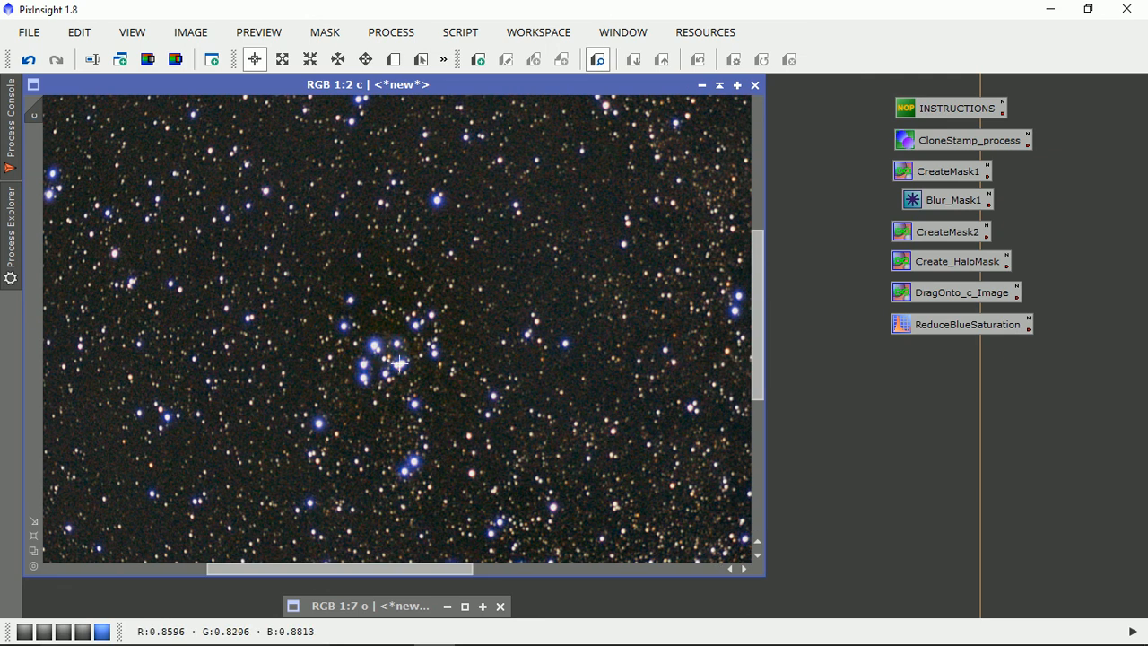
pyautogui.click(395, 63)
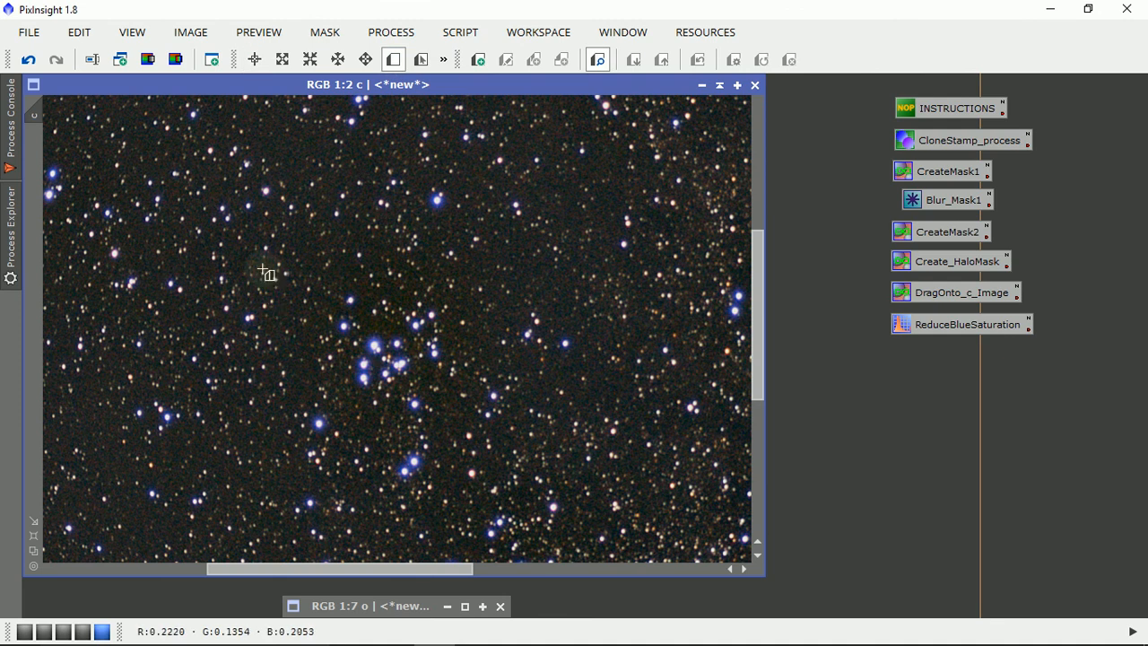
pyautogui.moveTo(263, 270); pyautogui.dragTo(472, 483)
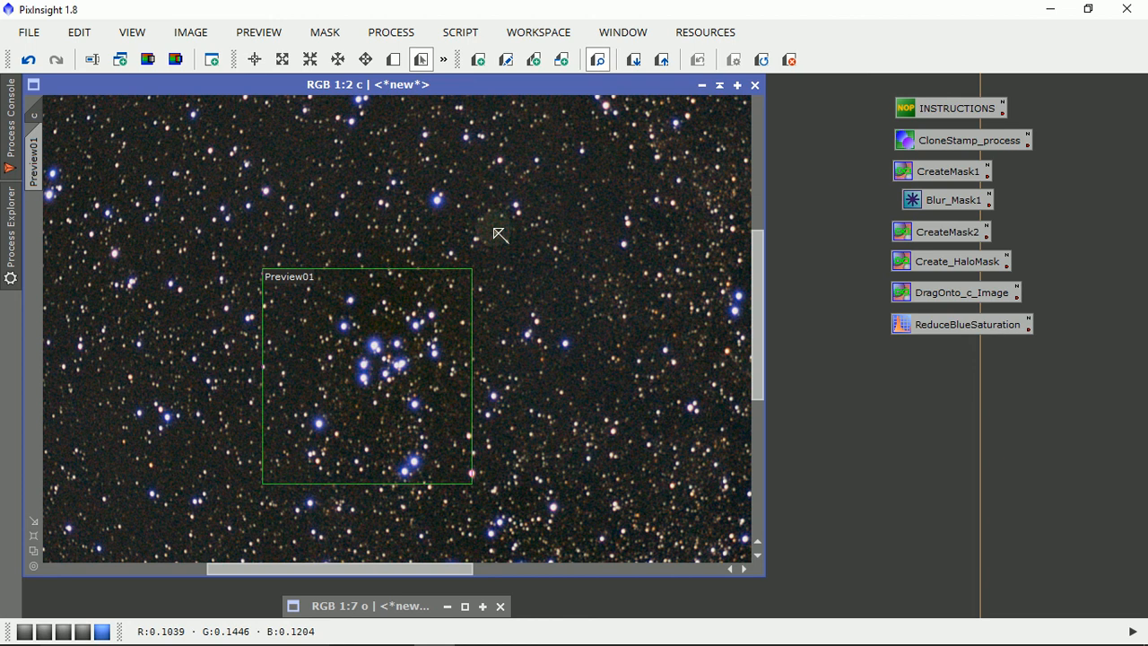
pyautogui.scroll(1, 500, 234)
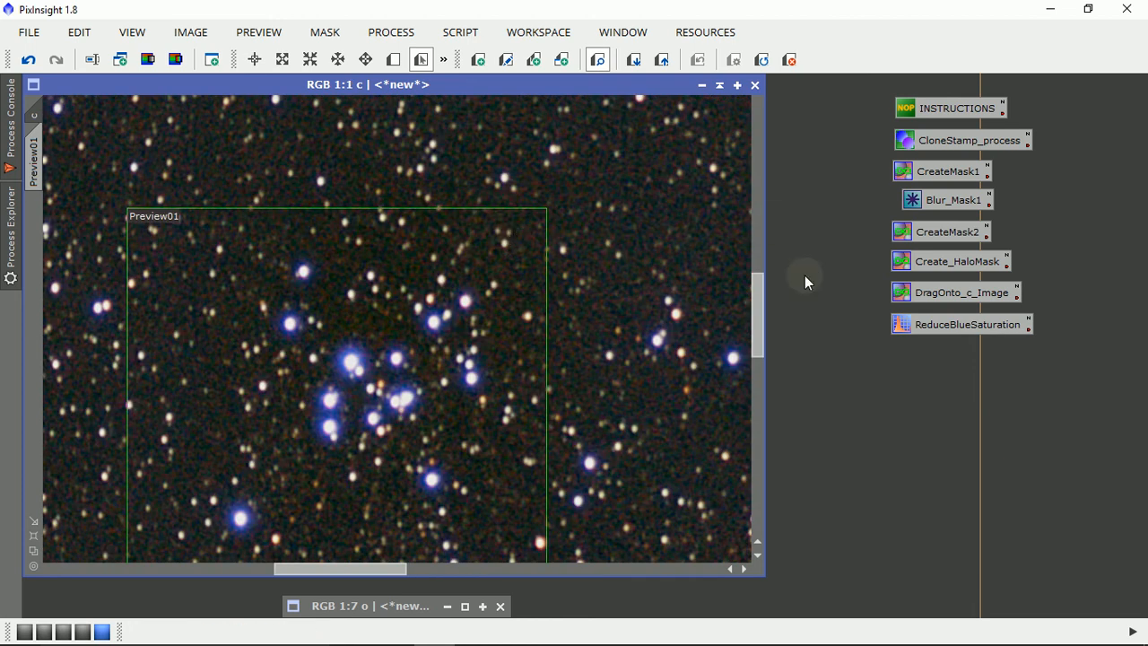
pyautogui.moveTo(763, 302); pyautogui.dragTo(758, 321)
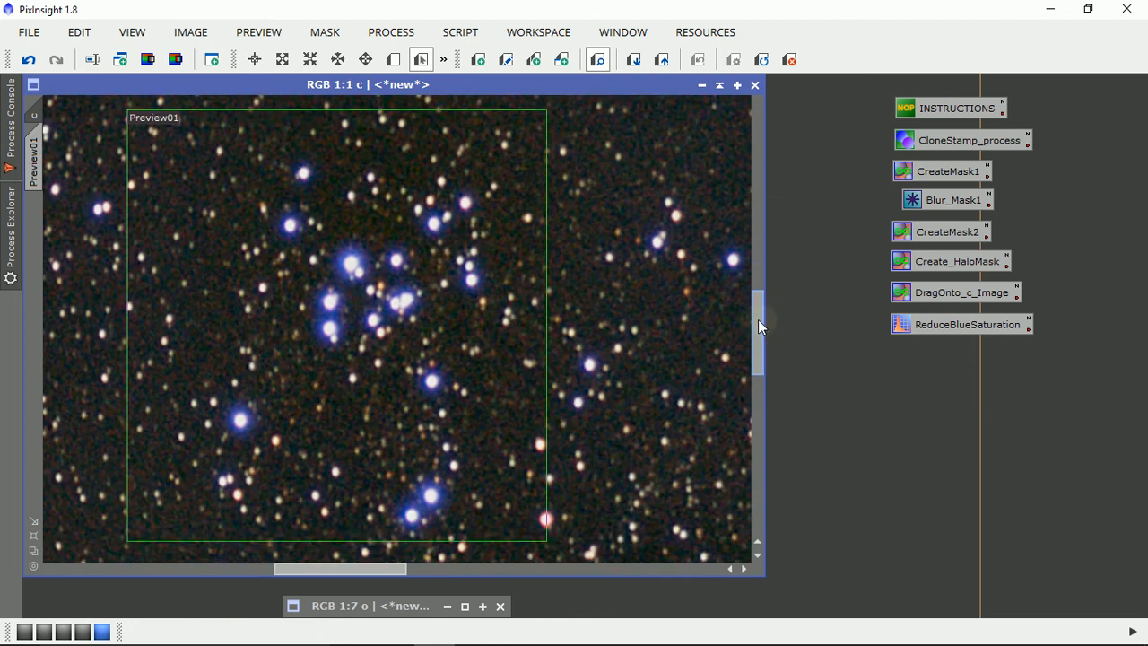
# - Open the CloneStamp_process icon, clone background over the lower-left haloed star of the central group, and undo the last stray stamp
pyautogui.doubleClick(975, 139)
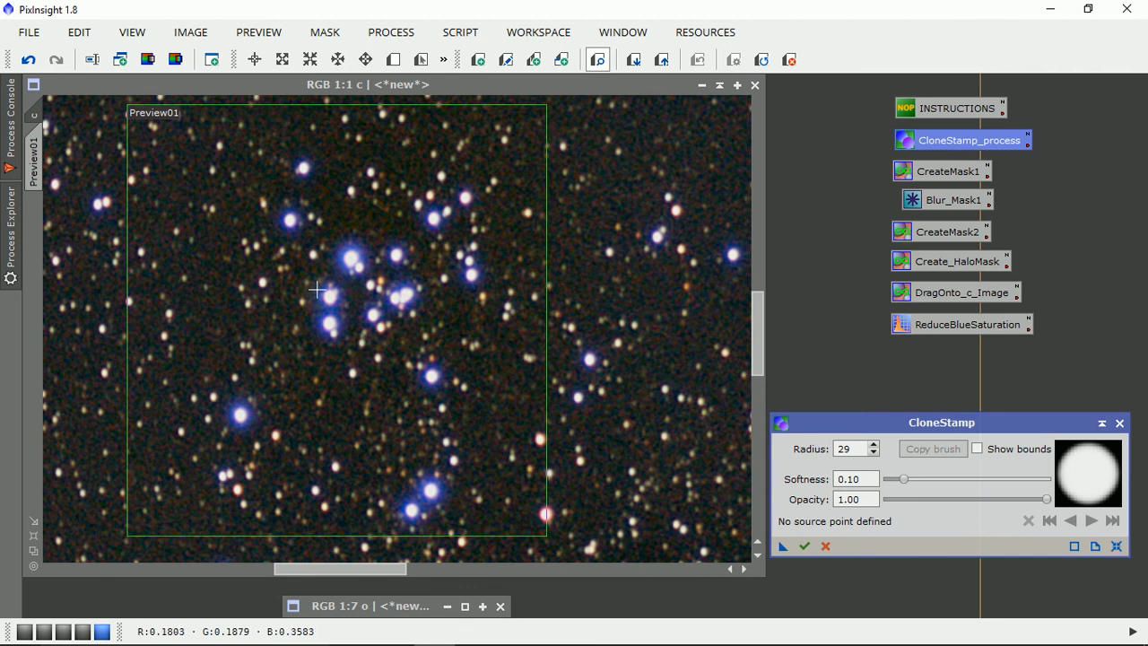
pyautogui.keyDown('ctrl'); pyautogui.click(271, 327); pyautogui.keyUp('ctrl')
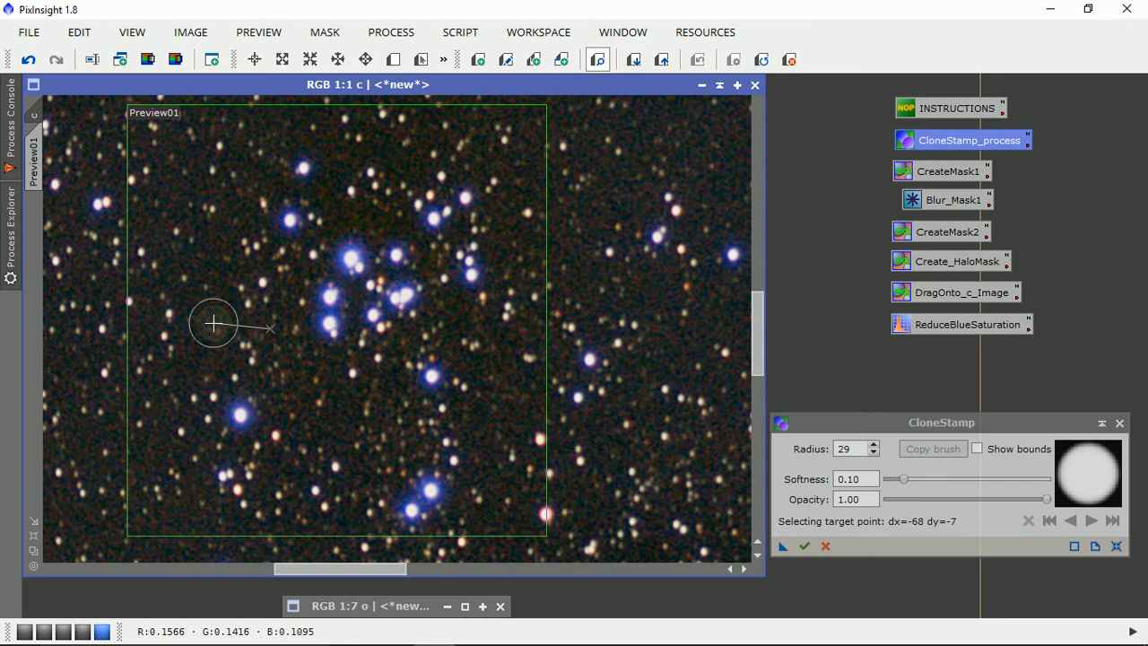
pyautogui.click(213, 324)
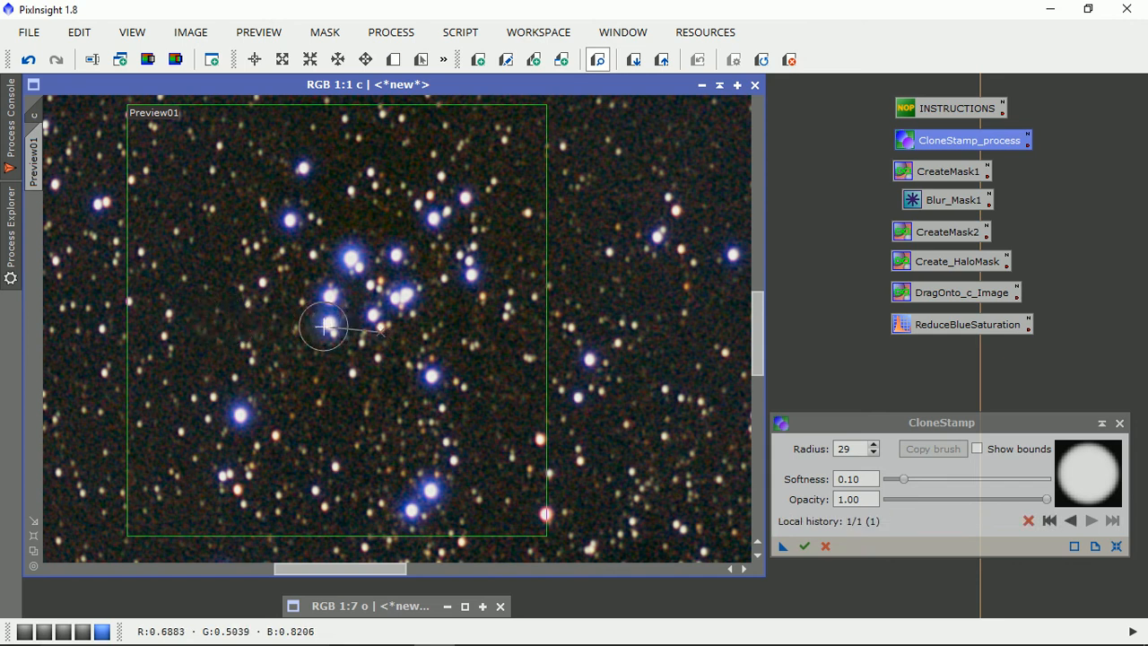
pyautogui.click(320, 329)
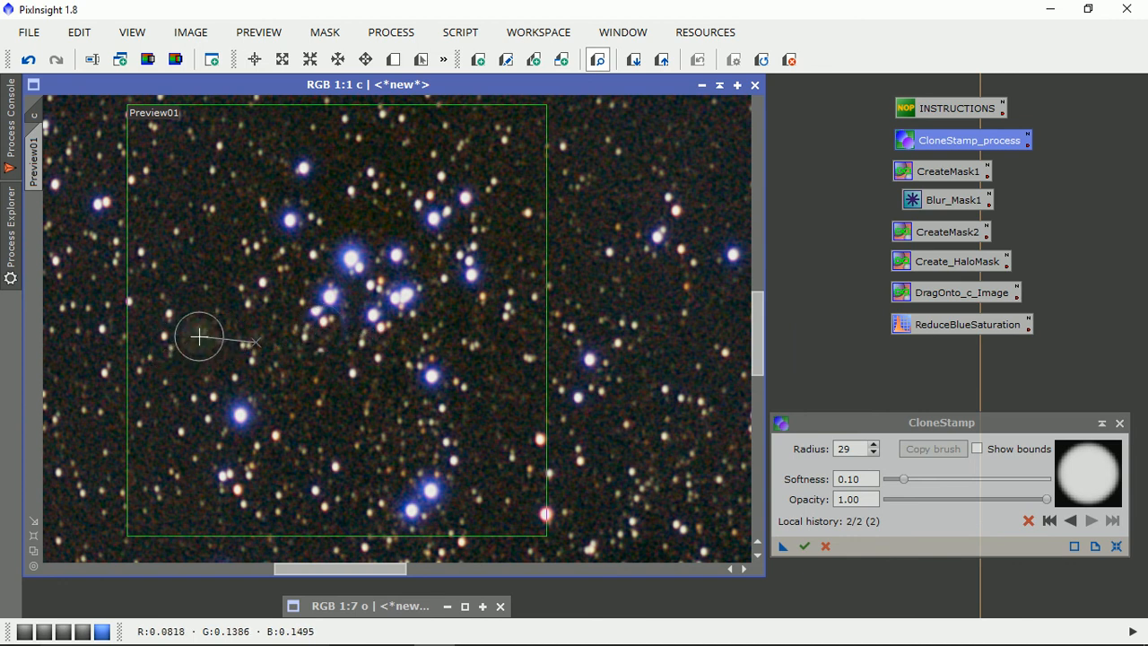
pyautogui.click(202, 336)
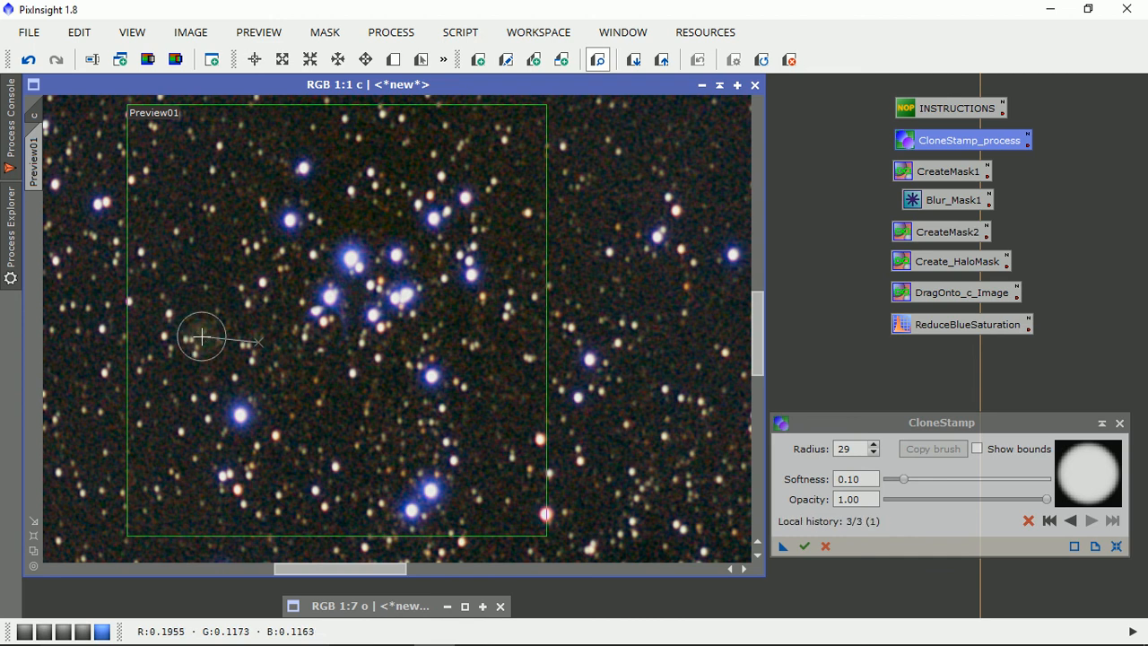
pyautogui.hotkey('ctrl', 'z')
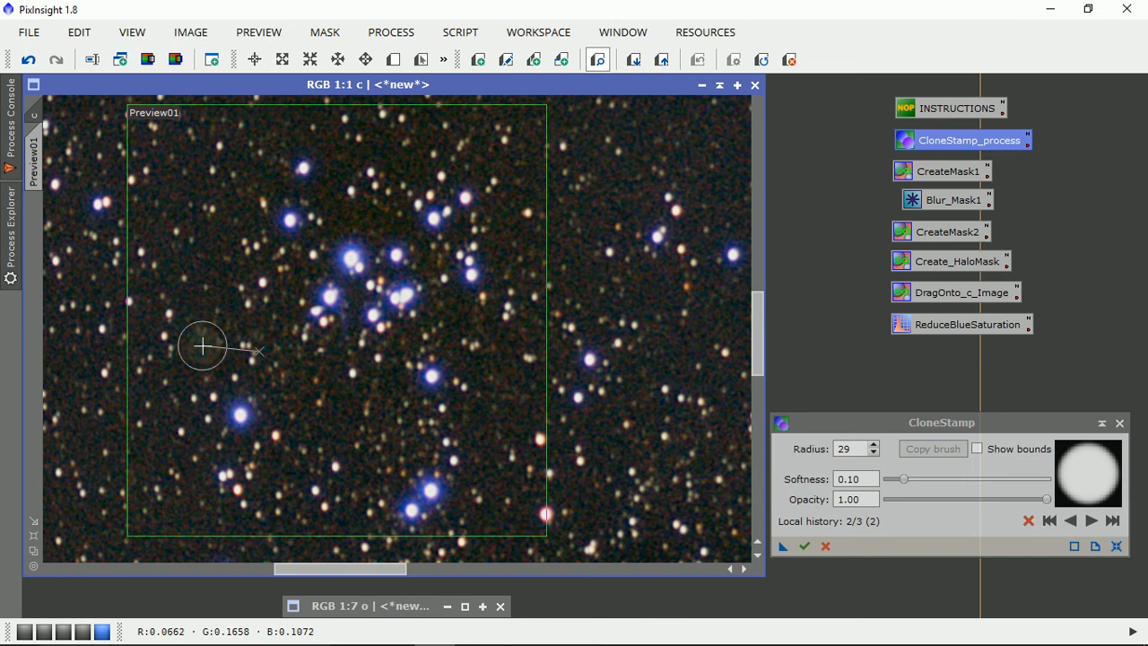
# - Clone out the next two blue-haloed stars on the lower side of the central group, sampling background left of the cluster
pyautogui.press('ctrl')
pyautogui.keyDown('ctrl'); pyautogui.click(203, 352); pyautogui.keyUp('ctrl')
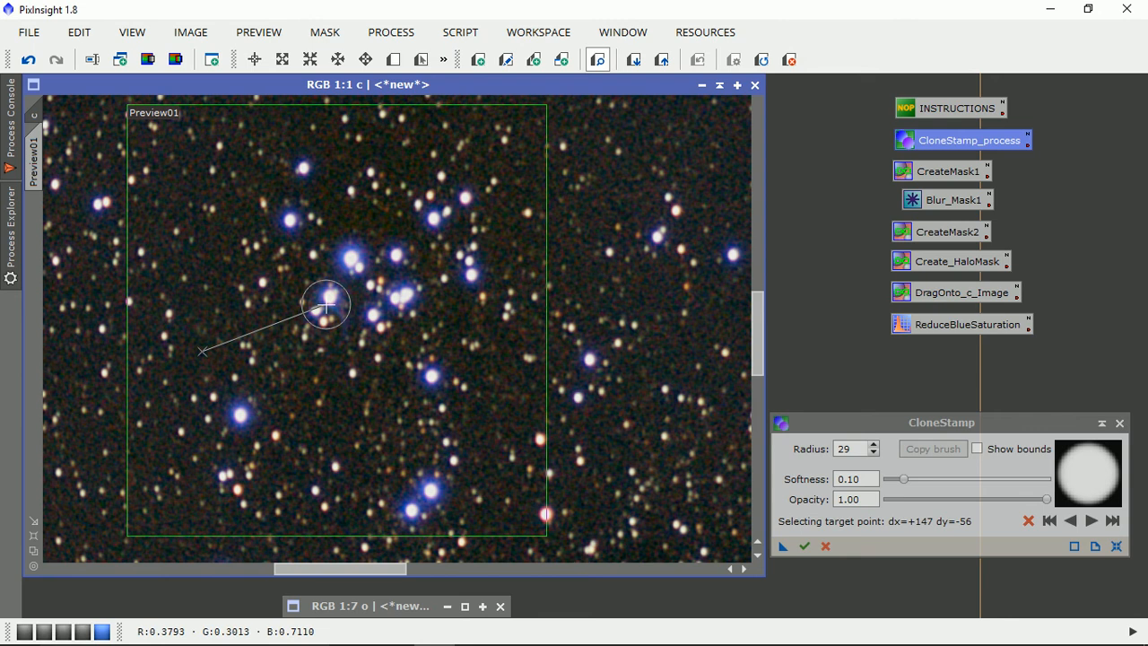
pyautogui.click(326, 306)
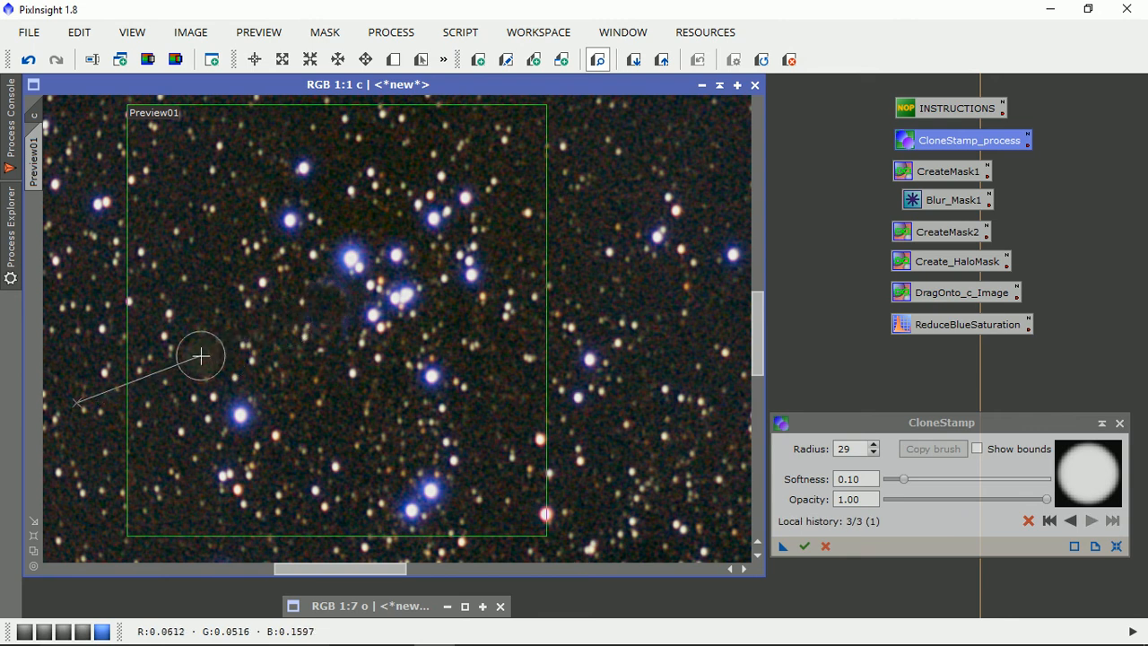
pyautogui.keyDown('ctrl'); pyautogui.click(201, 356); pyautogui.keyUp('ctrl')
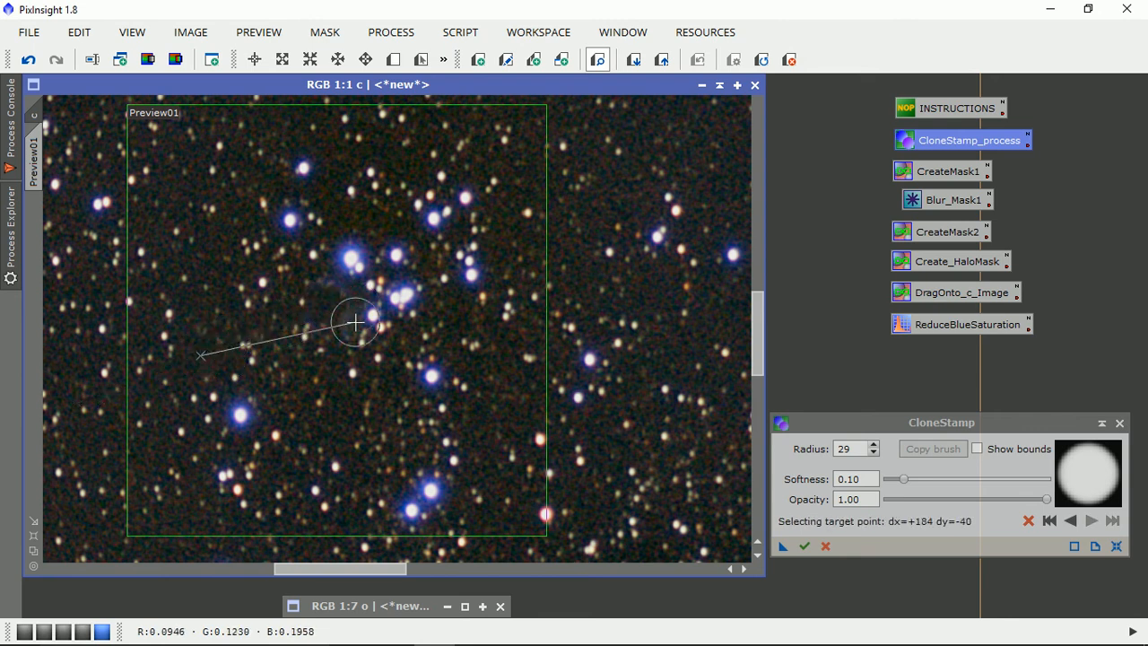
pyautogui.click(355, 321)
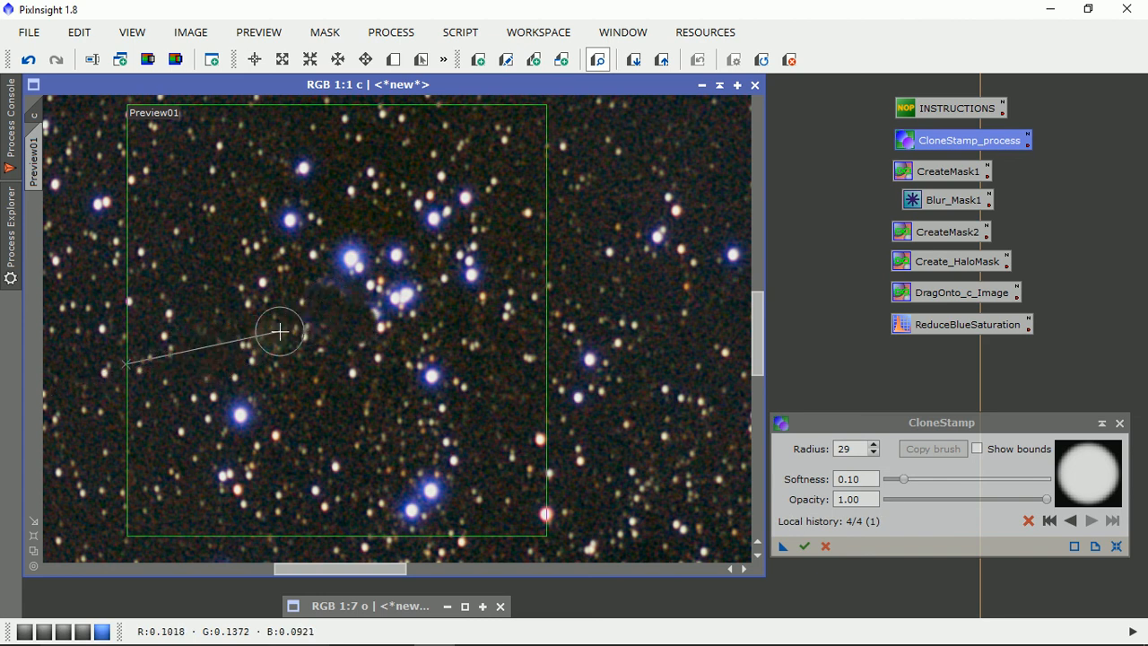
# - Clone dark background from left of the cluster over the faint blue halo remnants along the central group's lower-left side
pyautogui.press('ctrl')
pyautogui.keyDown('ctrl'); pyautogui.click(200, 339); pyautogui.keyUp('ctrl')
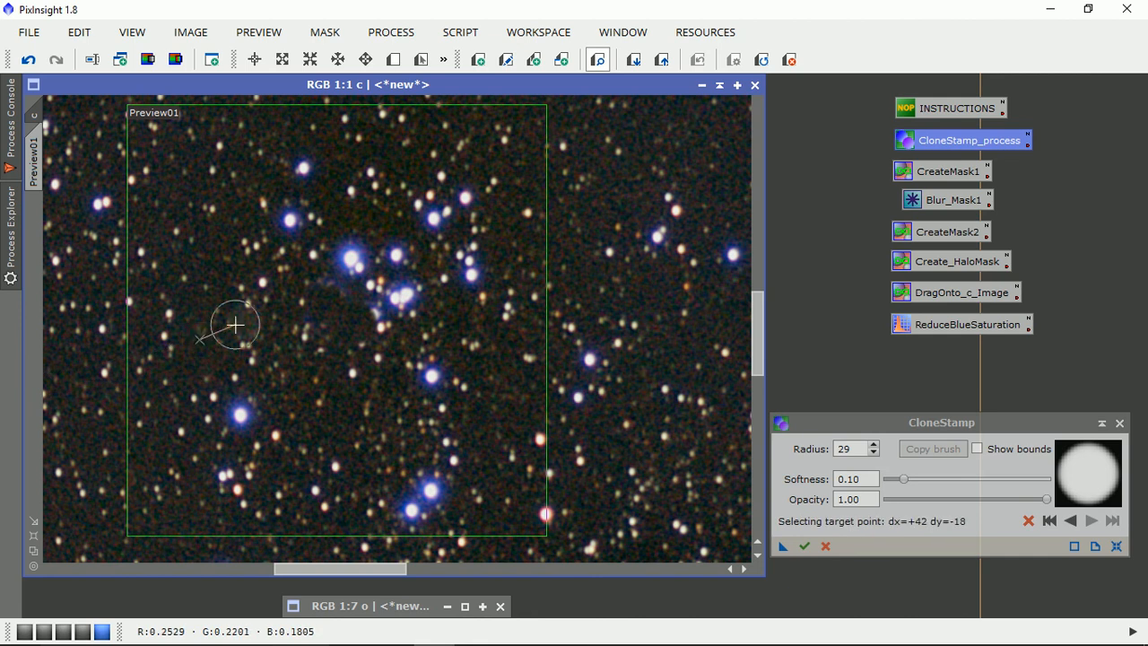
pyautogui.click(305, 309)
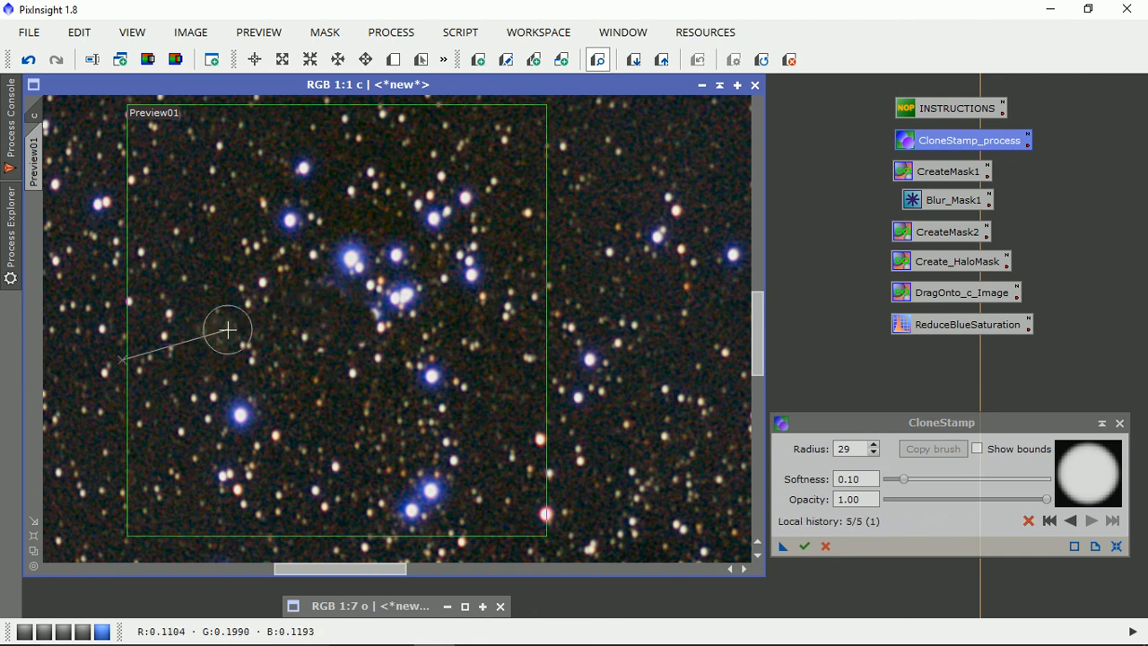
pyautogui.press('ctrl')
pyautogui.keyDown('ctrl'); pyautogui.click(206, 346); pyautogui.keyUp('ctrl')
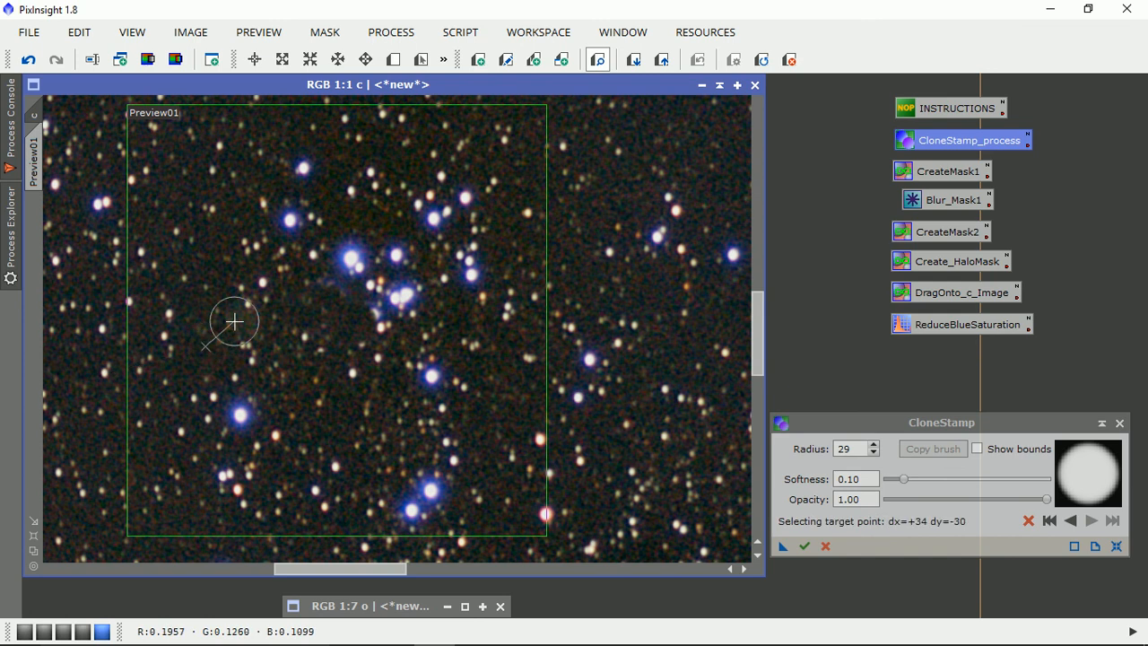
pyautogui.click(330, 285)
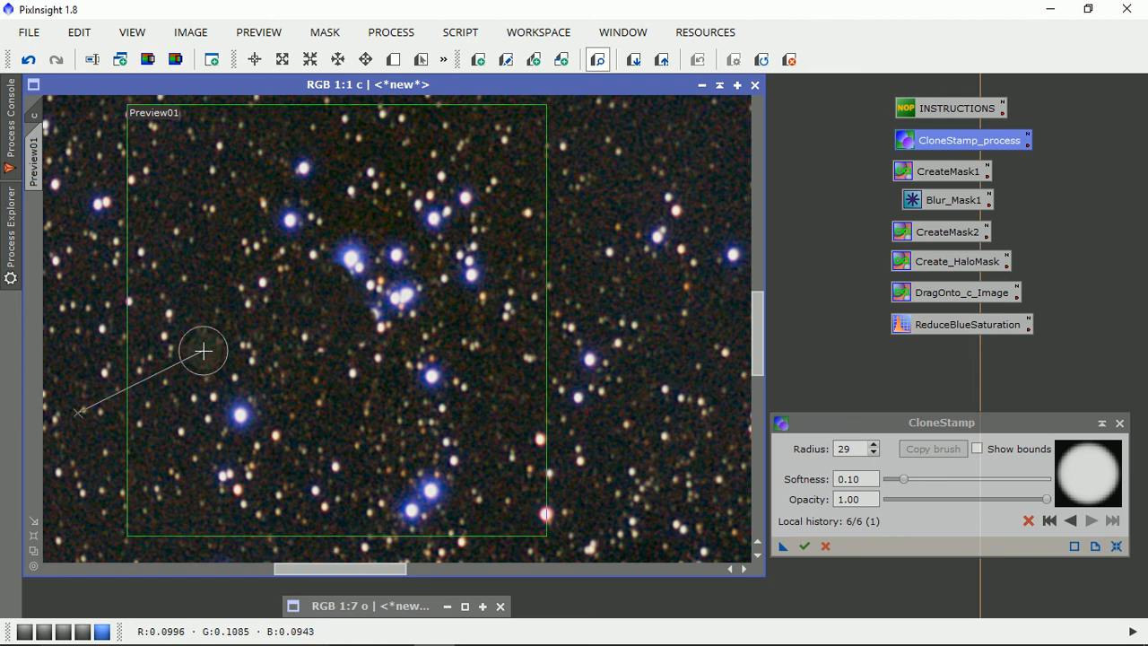
# - Clone out the large blue-haloed star at the central group's upper left and its leftover halo arc, sampling background to its lower left
pyautogui.keyDown('ctrl'); pyautogui.click(204, 351); pyautogui.keyUp('ctrl')
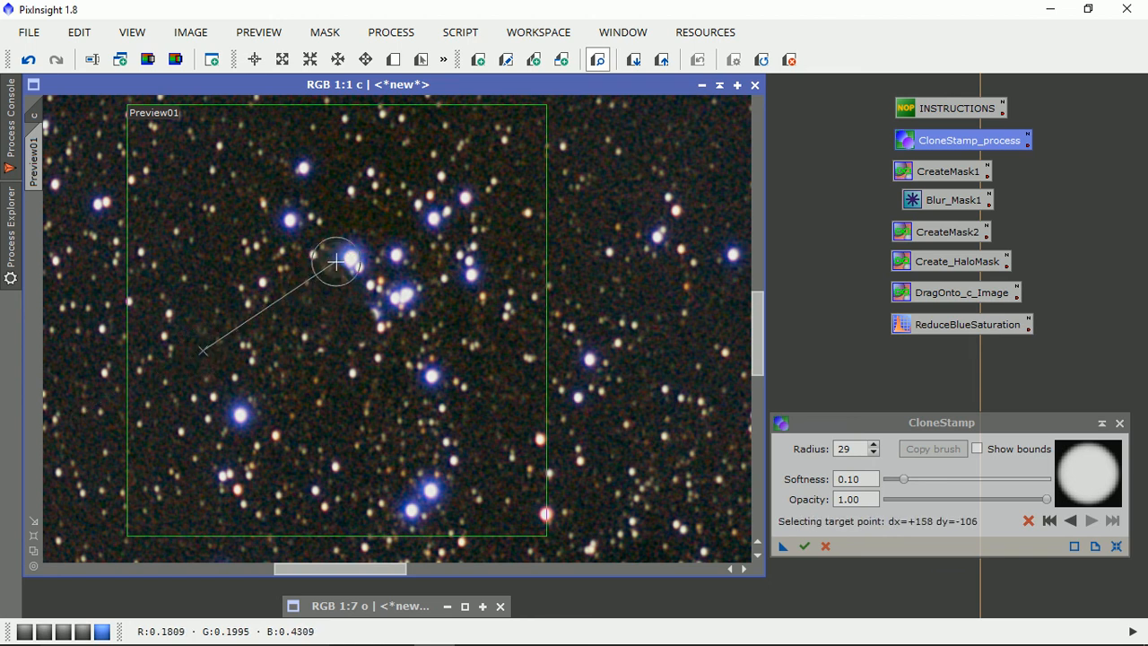
pyautogui.click(338, 258)
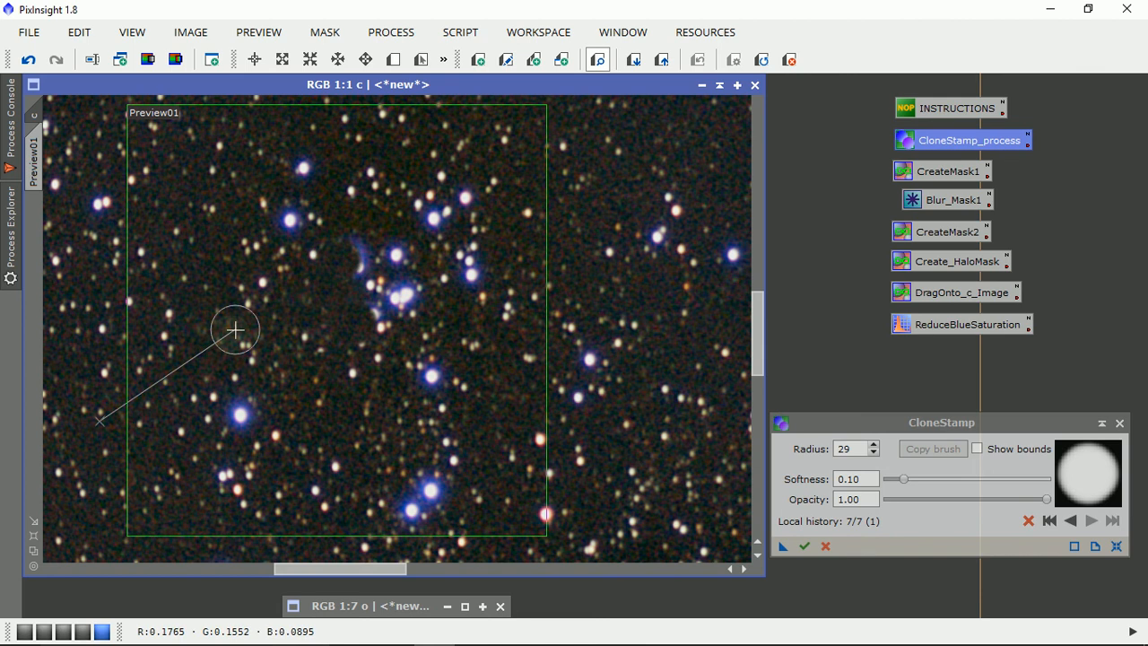
pyautogui.keyDown('ctrl'); pyautogui.click(201, 350); pyautogui.keyUp('ctrl')
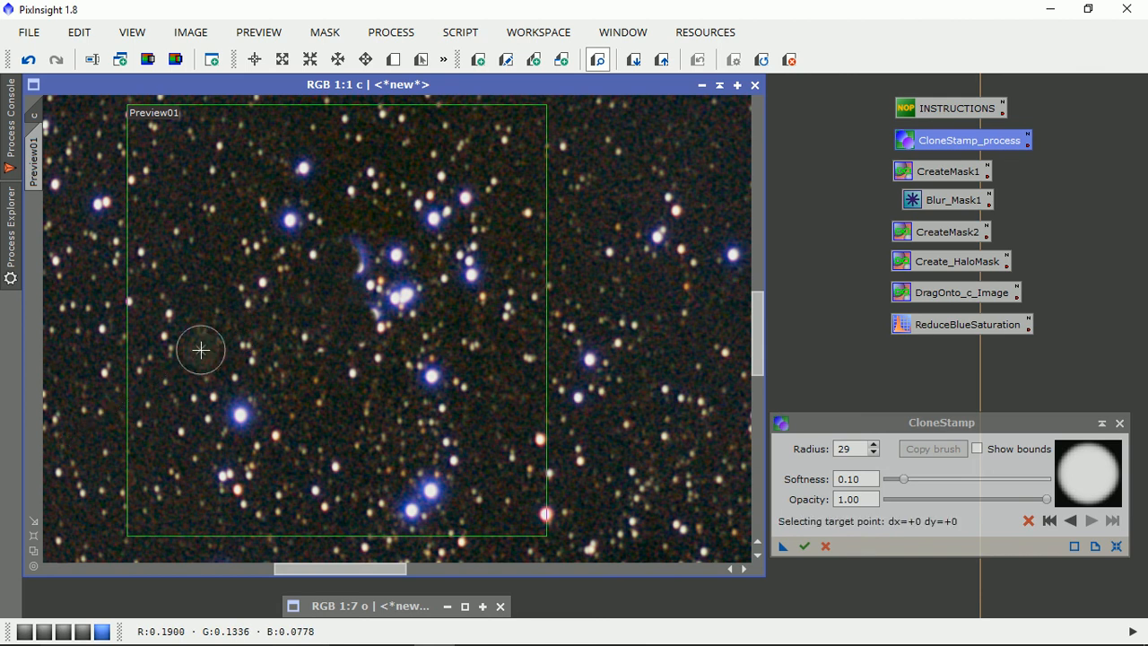
pyautogui.click(350, 244)
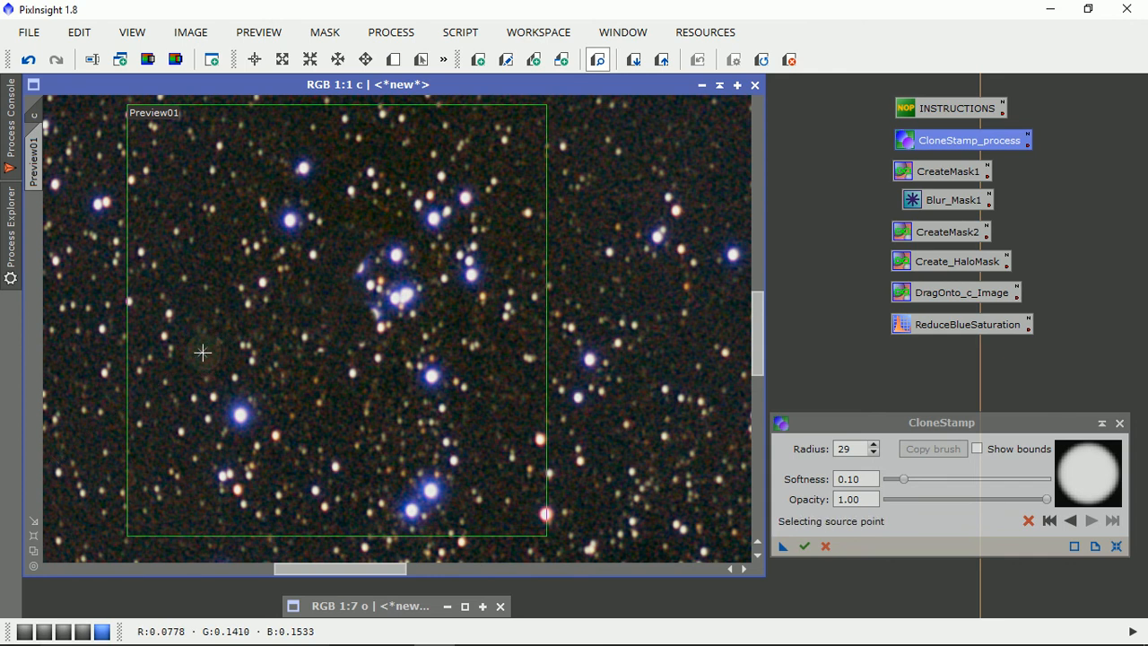
pyautogui.keyDown('ctrl'); pyautogui.click(202, 352); pyautogui.keyUp('ctrl')
pyautogui.click(362, 267)
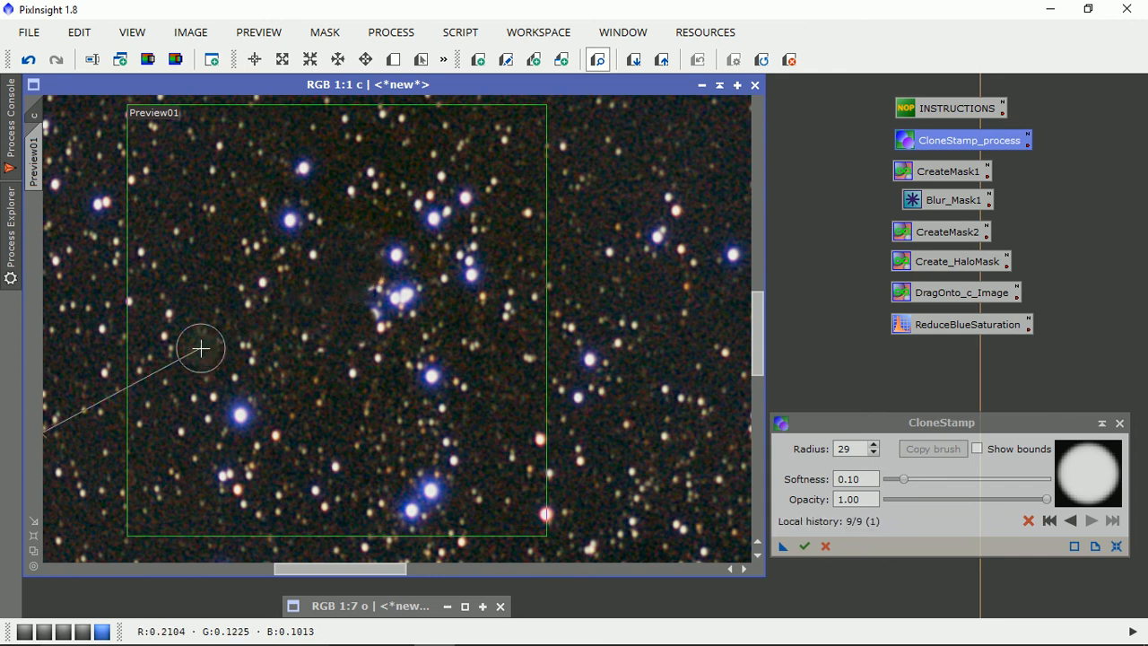
# - Clone out the close pair of bright haloed stars in the middle of the central group, including the leftover fragments
pyautogui.keyDown('ctrl'); pyautogui.click(203, 351); pyautogui.keyUp('ctrl')
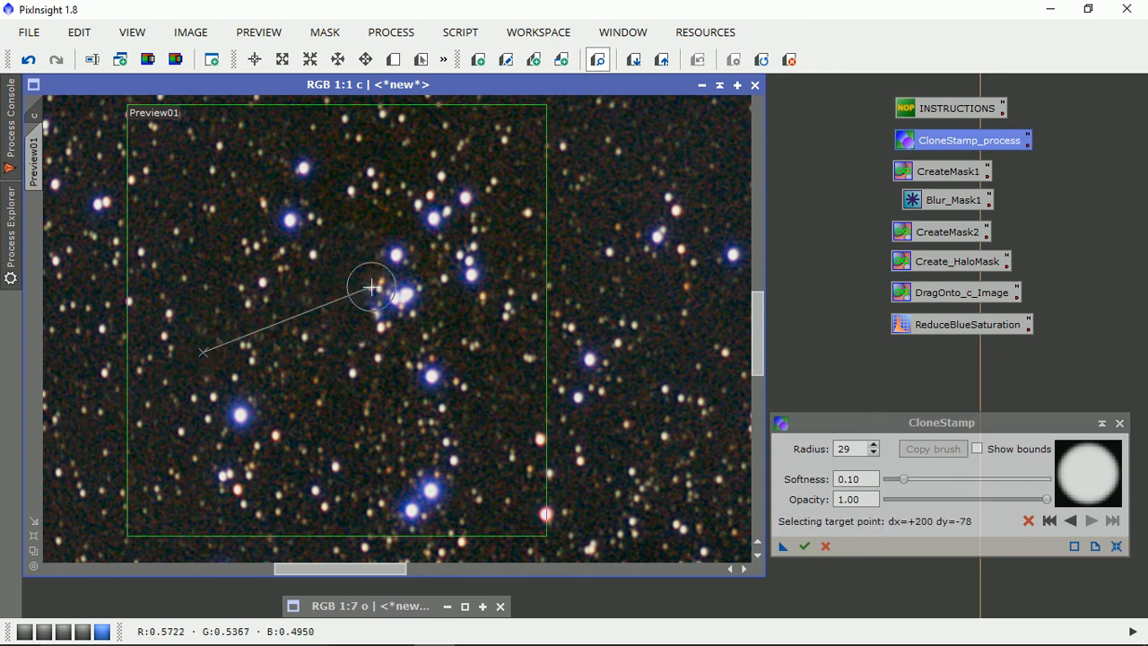
pyautogui.click(382, 289)
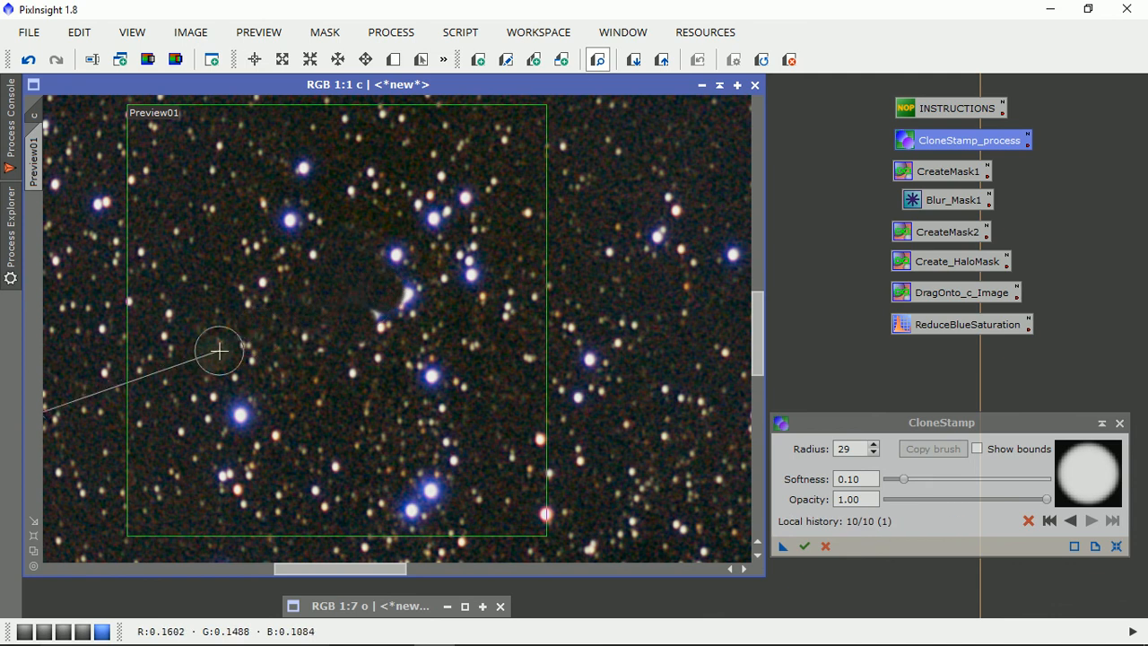
pyautogui.keyDown('ctrl'); pyautogui.click(211, 349); pyautogui.keyUp('ctrl')
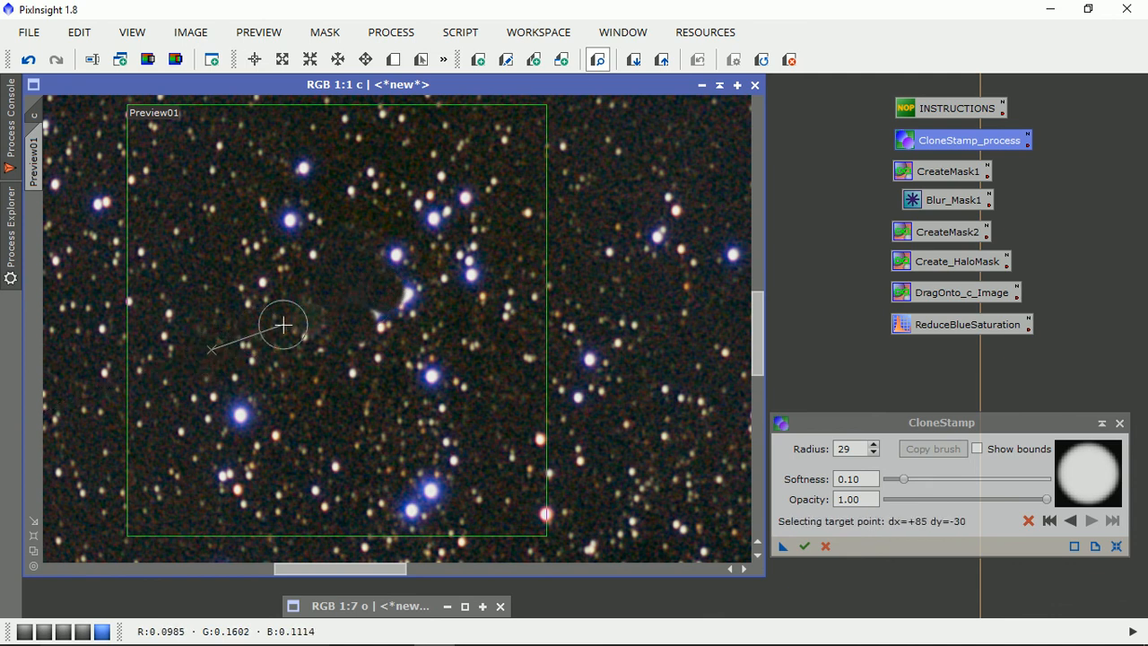
pyautogui.click(375, 312)
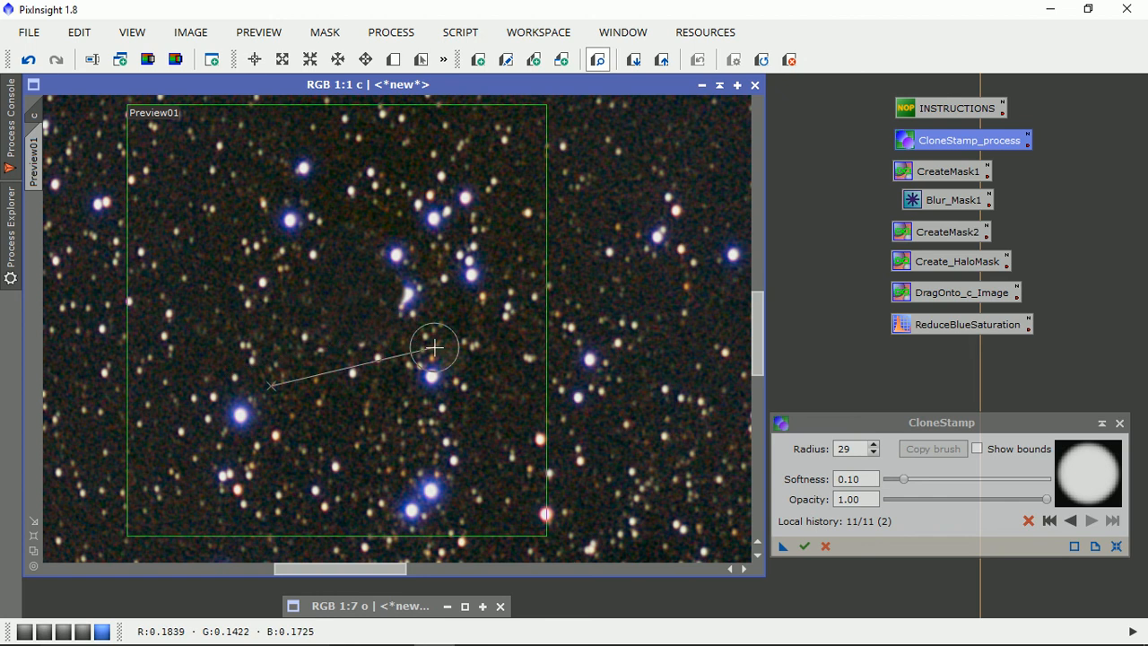
pyautogui.keyDown('ctrl'); pyautogui.click(504, 384); pyautogui.keyUp('ctrl')
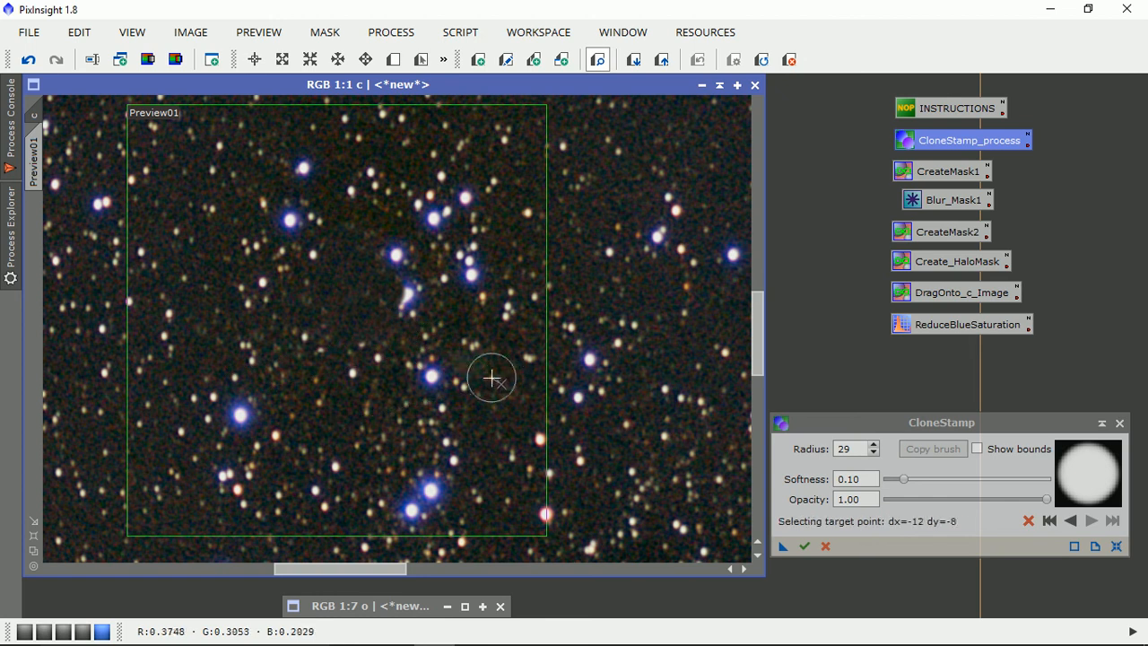
pyautogui.click(408, 304)
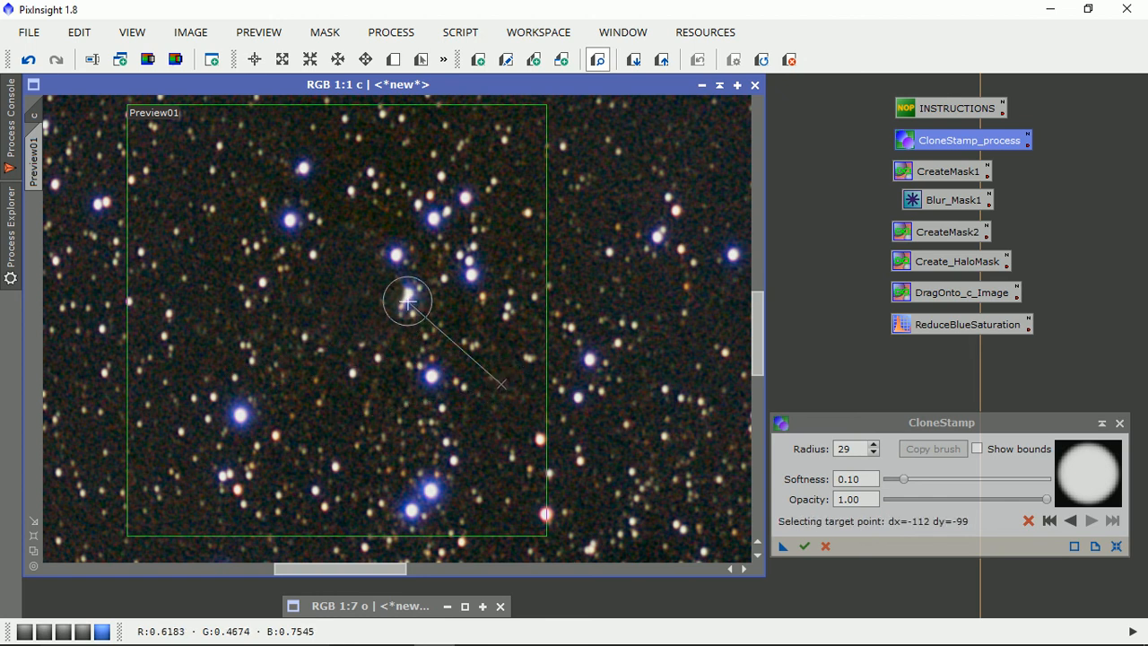
# - Clone out the isolated haloed star below the central group and the haloed stars on the group's right edge, sampling background to the lower right
pyautogui.keyDown('ctrl'); pyautogui.click(496, 382); pyautogui.keyUp('ctrl')
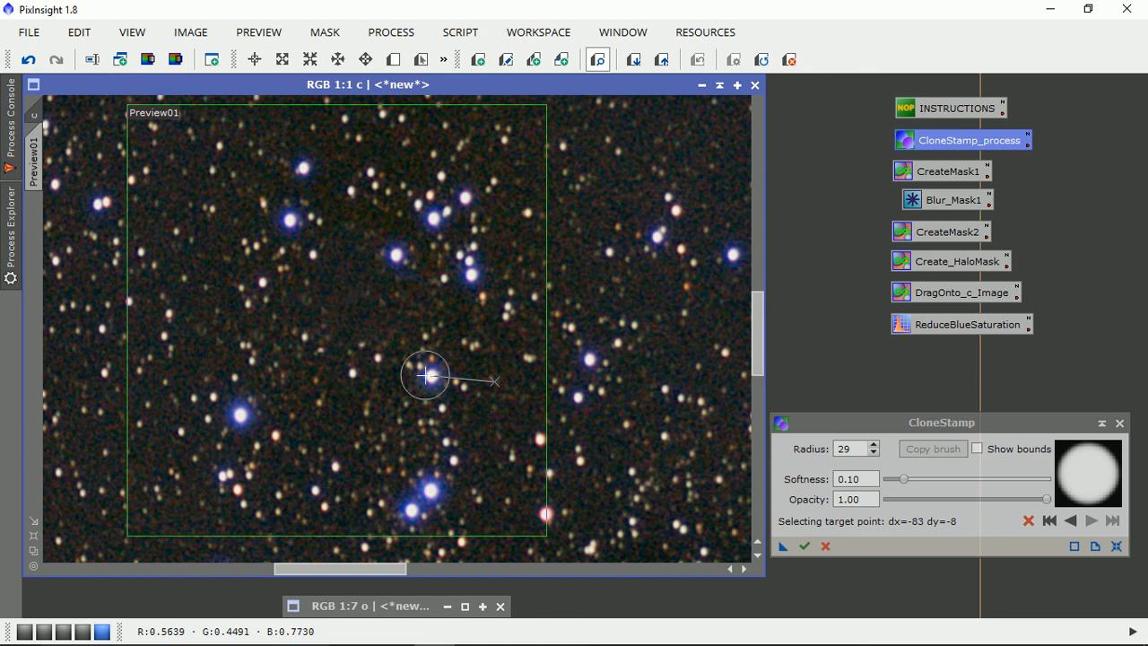
pyautogui.click(431, 377)
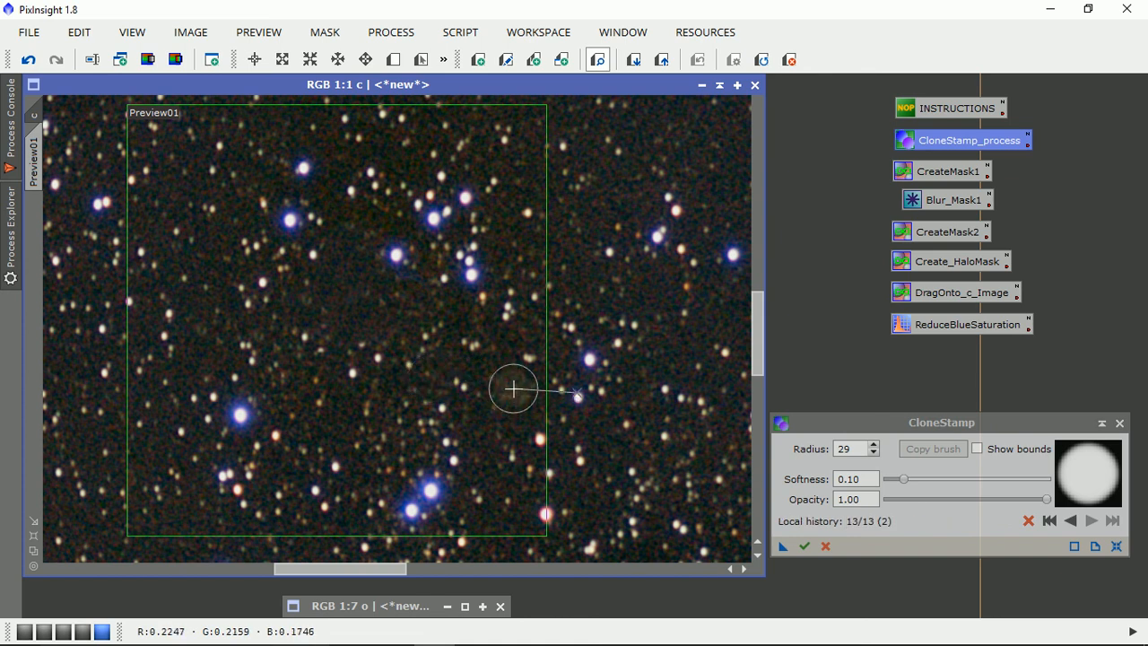
pyautogui.keyDown('ctrl'); pyautogui.click(499, 379); pyautogui.keyUp('ctrl')
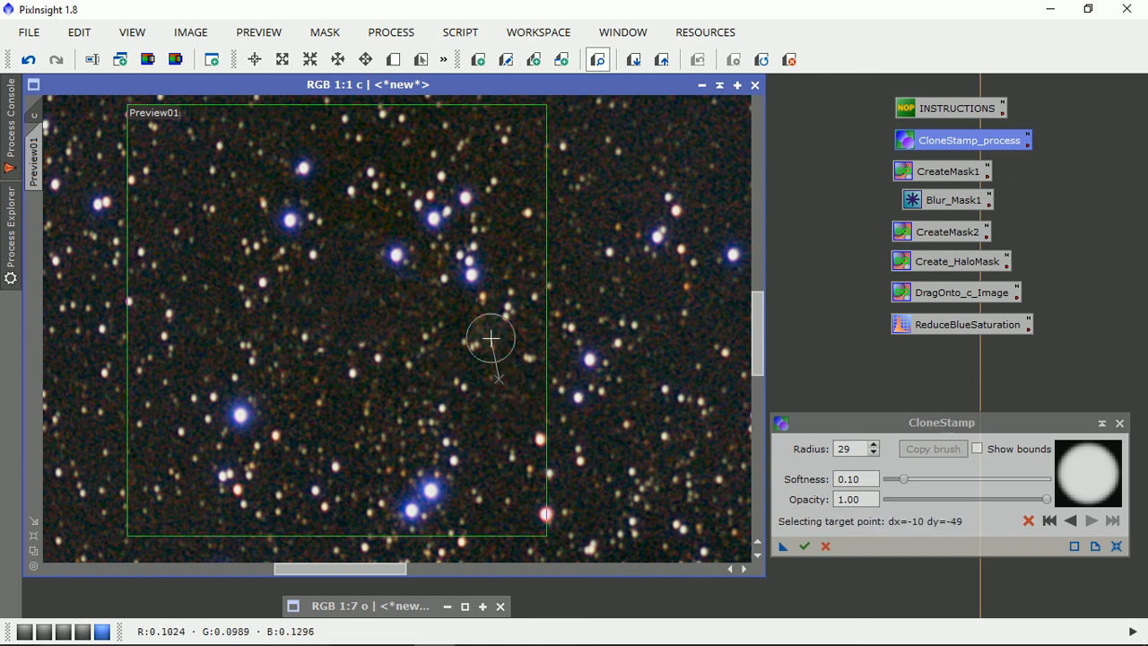
pyautogui.click(466, 279)
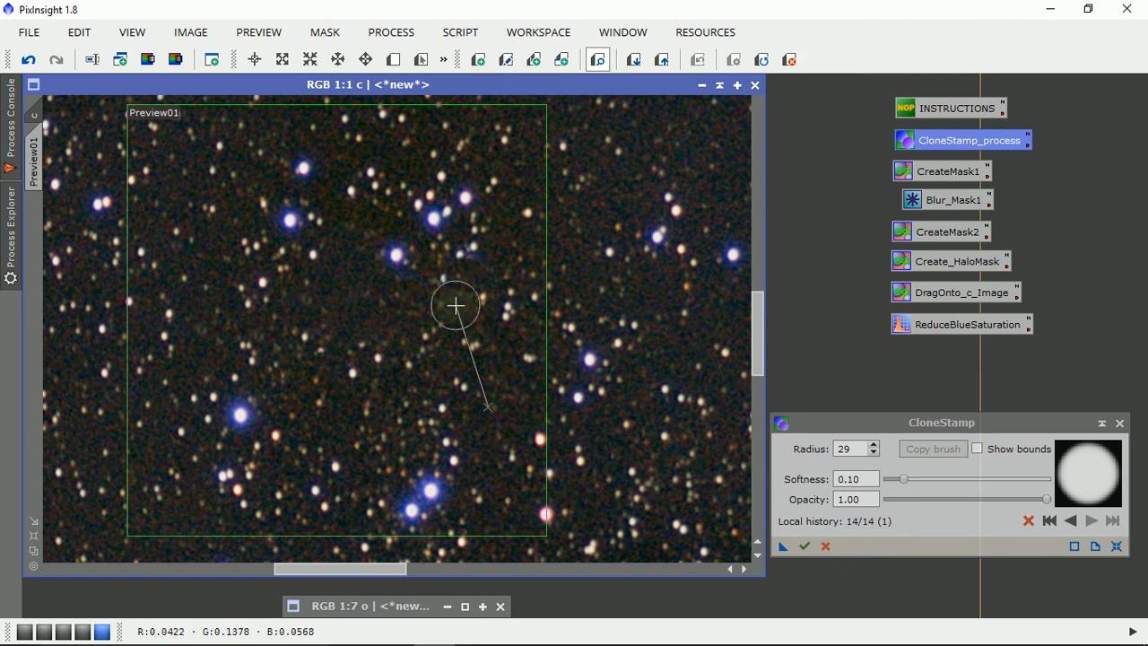
# - Clone out the last haloed star of the central group with its leftover halo, plus the blue remnant on the group's right edge
pyautogui.keyDown('ctrl'); pyautogui.click(493, 379); pyautogui.keyUp('ctrl')
pyautogui.click(401, 256)
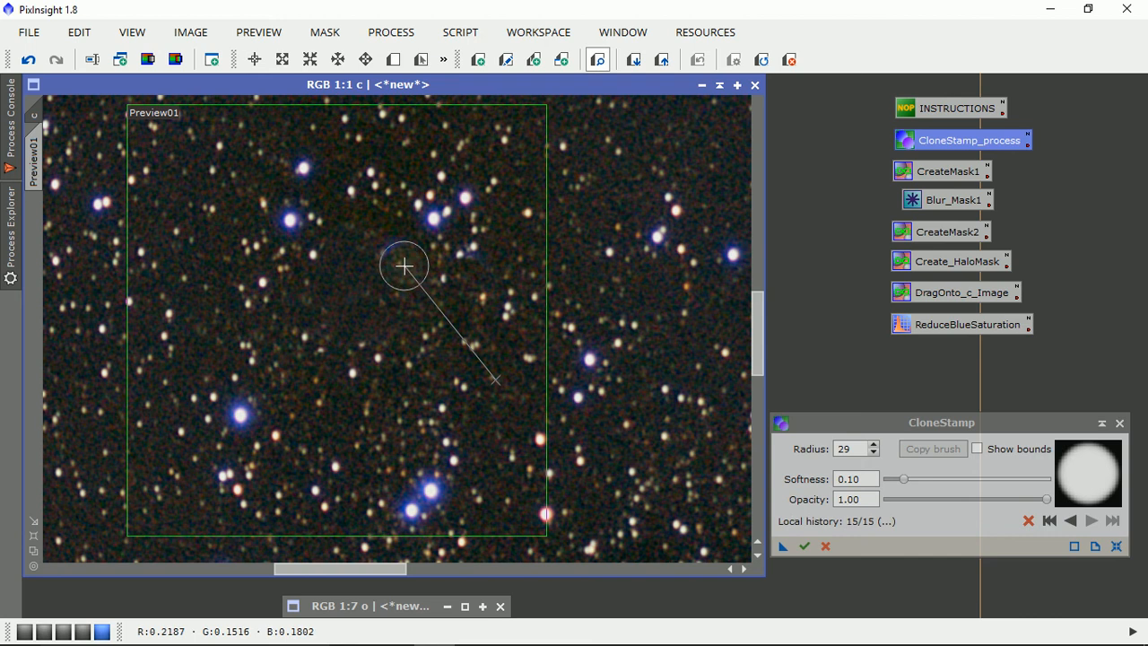
pyautogui.keyDown('ctrl'); pyautogui.click(497, 375); pyautogui.keyUp('ctrl')
pyautogui.click(398, 260)
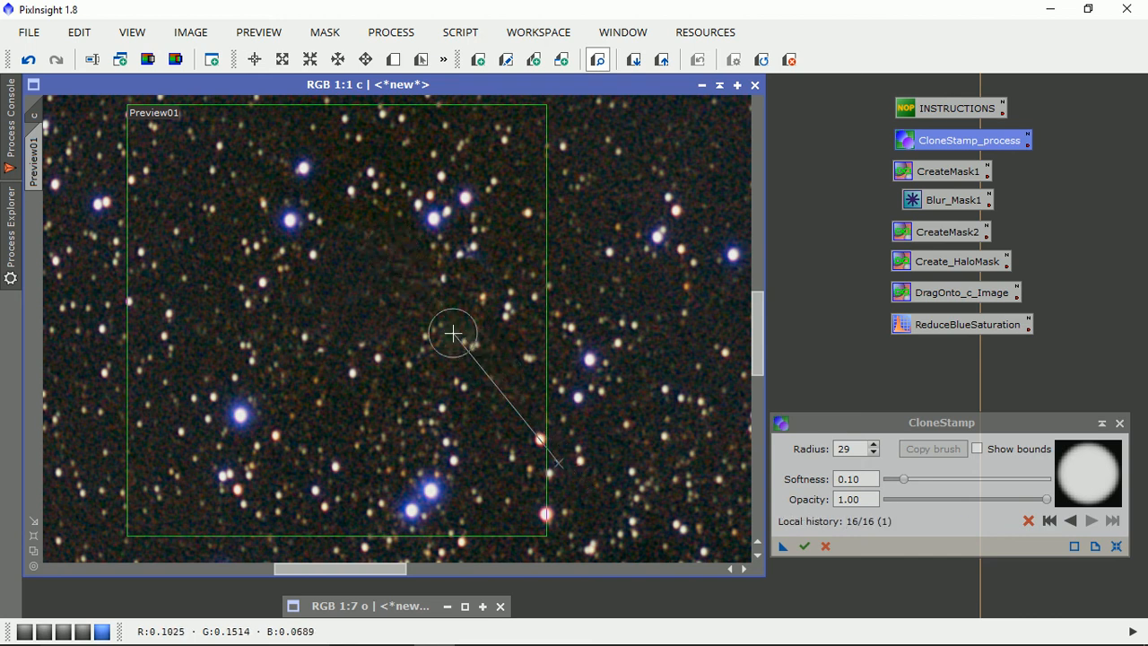
pyautogui.keyDown('ctrl'); pyautogui.click(491, 375); pyautogui.keyUp('ctrl')
pyautogui.click(475, 257)
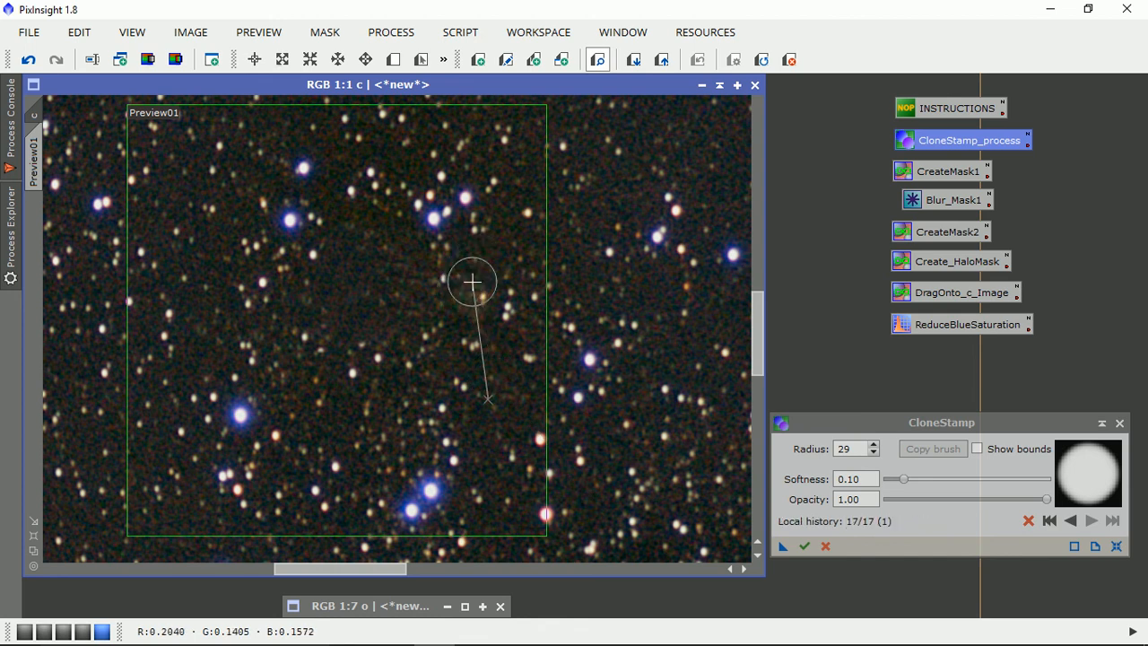
# - Clone background over the two neighbouring blue-haloed stars in the upper-right part of Preview01
pyautogui.keyDown('ctrl'); pyautogui.click(494, 373); pyautogui.keyUp('ctrl')
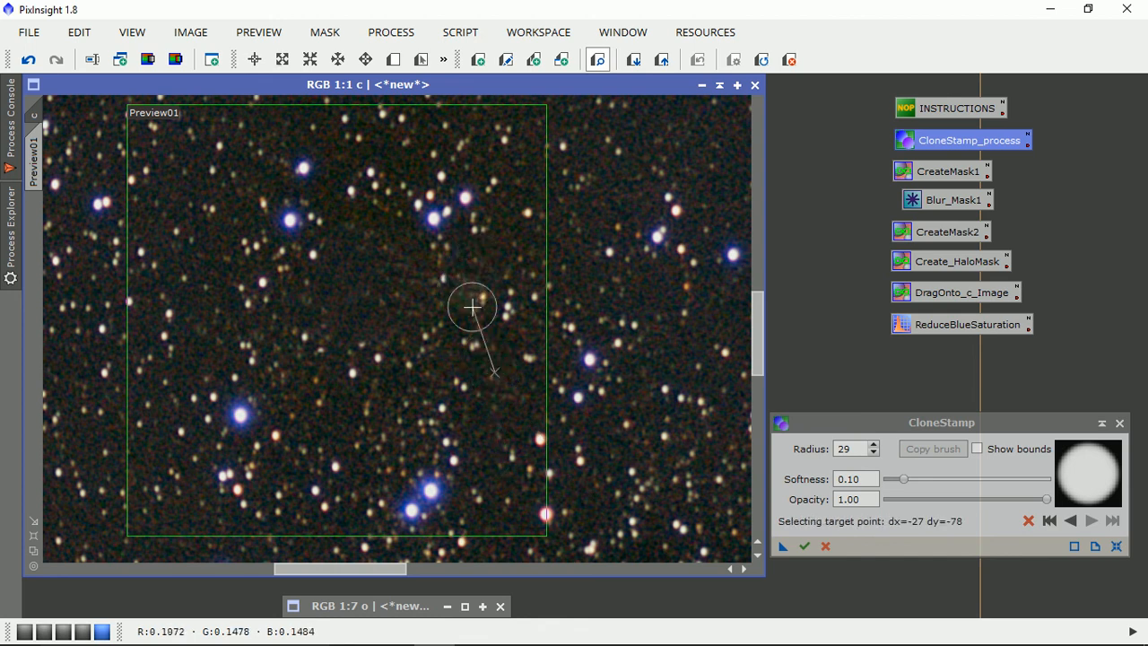
pyautogui.click(434, 224)
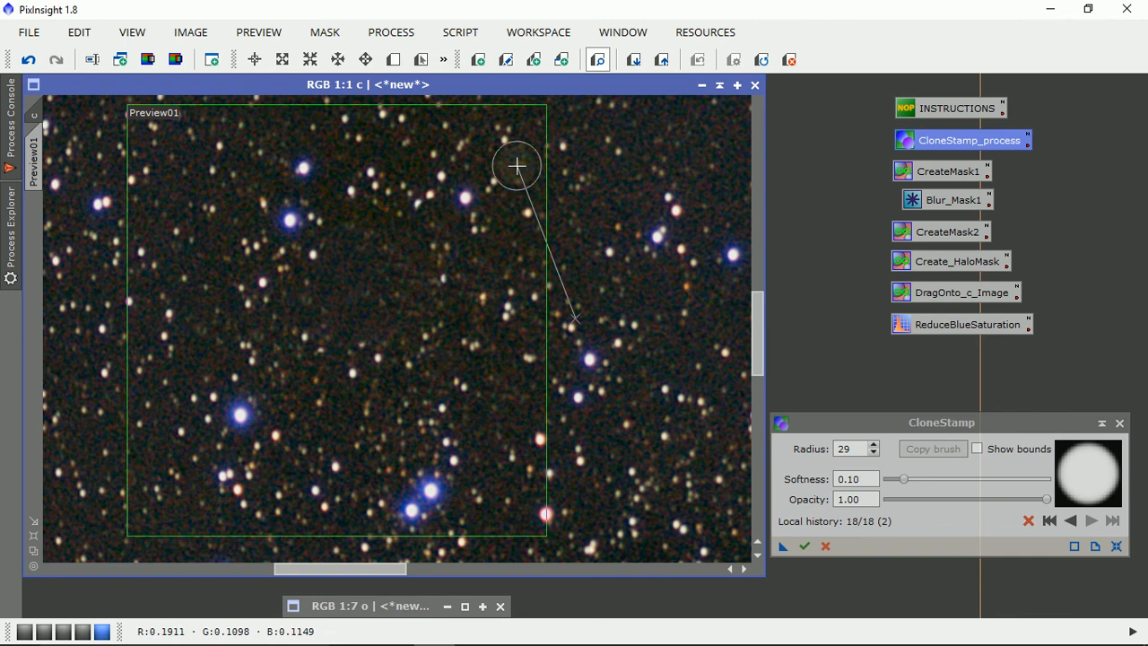
pyautogui.keyDown('ctrl'); pyautogui.click(528, 175); pyautogui.keyUp('ctrl')
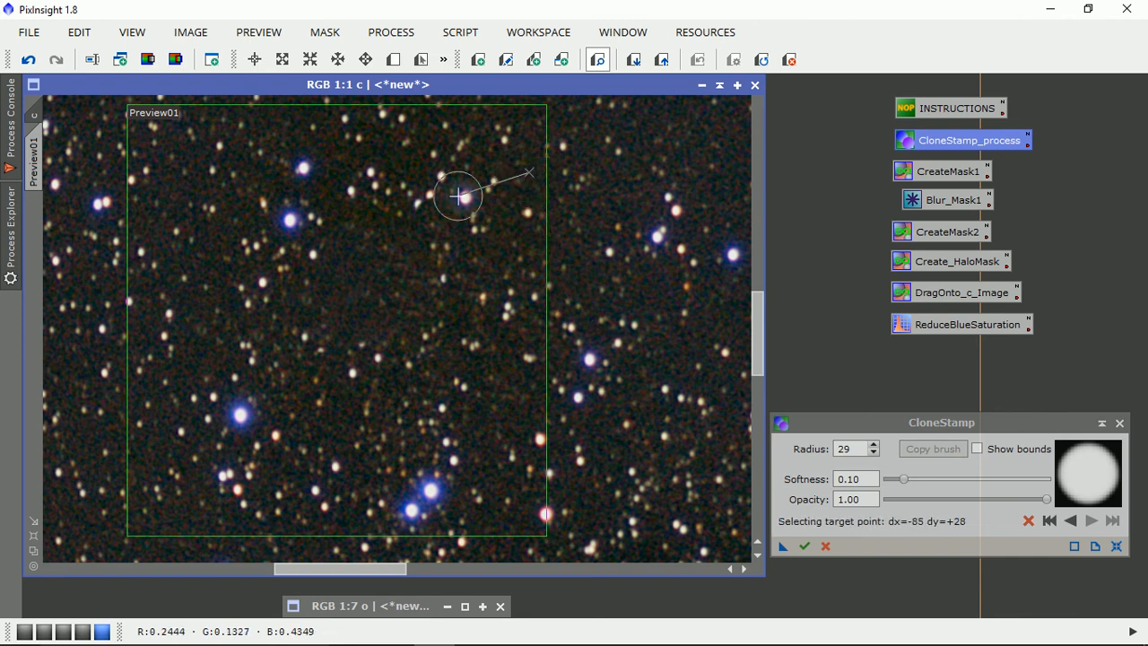
pyautogui.click(464, 201)
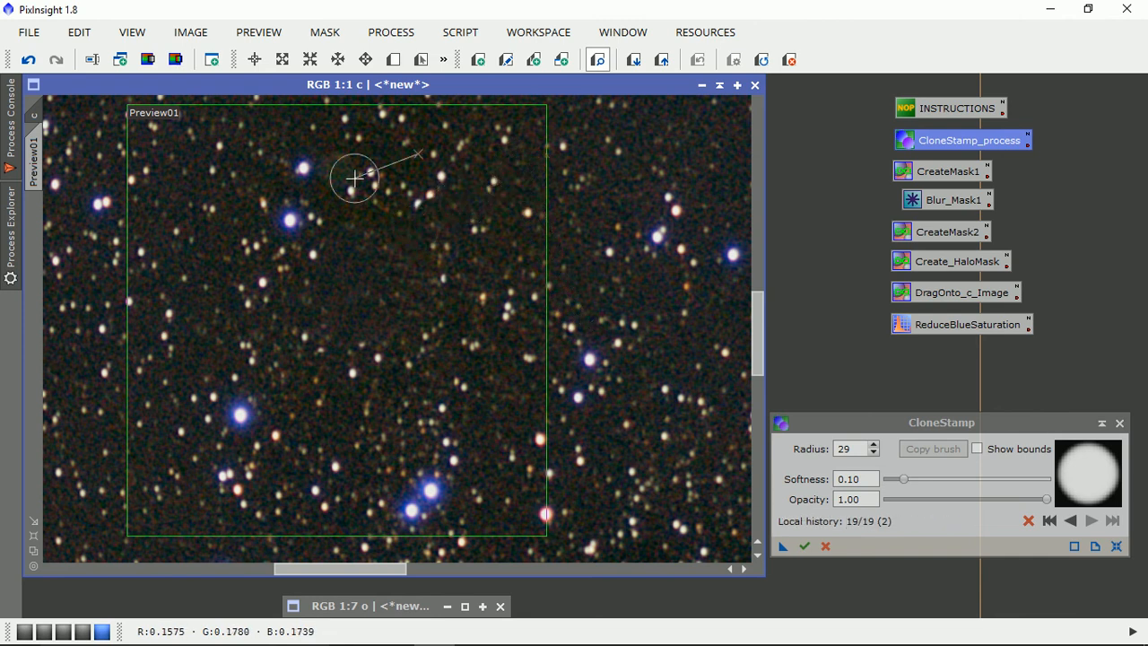
# - Clone background over the two blue-haloed stars in the upper-left part of Preview01
pyautogui.keyDown('ctrl'); pyautogui.click(278, 126); pyautogui.keyUp('ctrl')
pyautogui.click(304, 169)
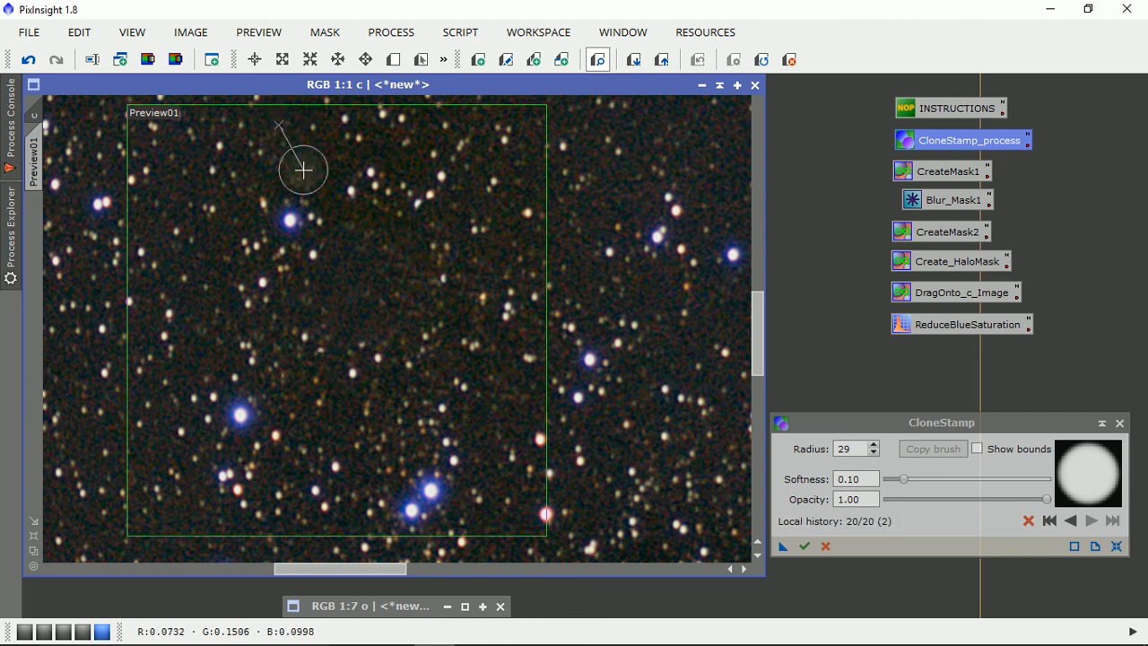
pyautogui.keyDown('ctrl'); pyautogui.click(358, 259); pyautogui.keyUp('ctrl')
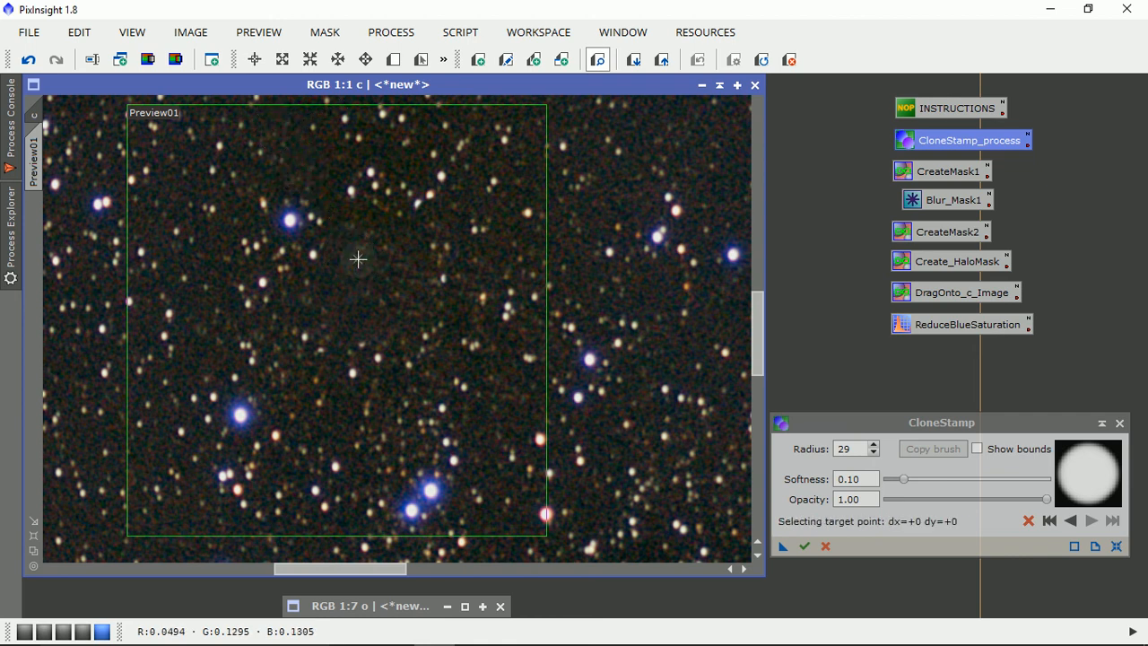
pyautogui.click(290, 220)
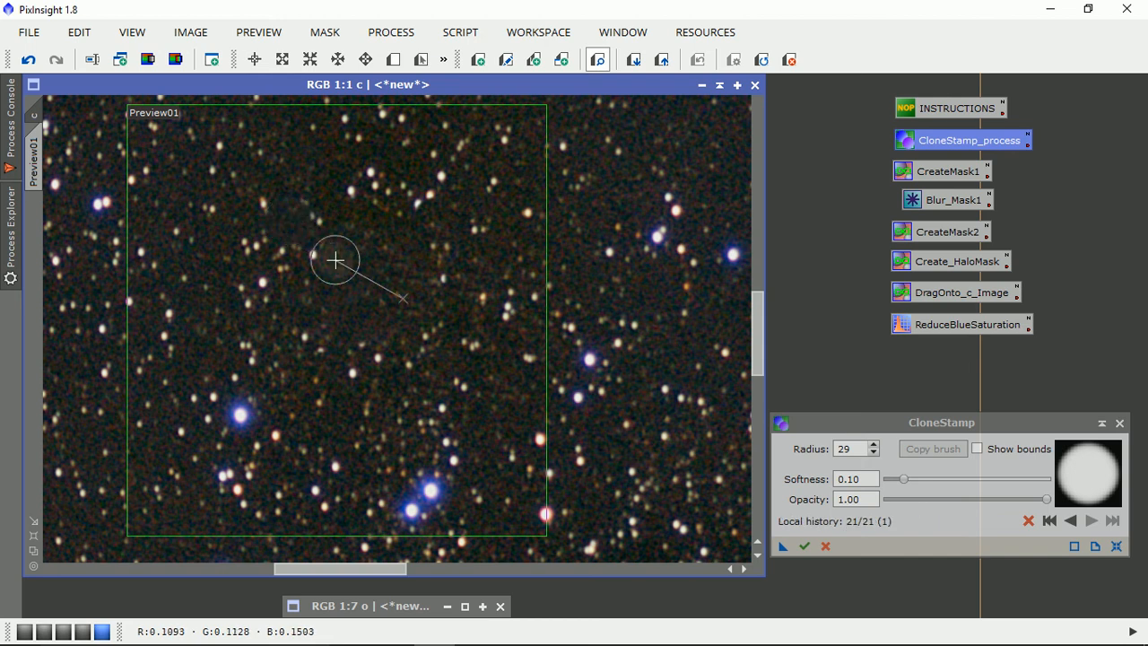
# - Clone out the large haloed star with its halo remnants and the small blue pair below it in Preview01's lower-left part, sampling near the preview's lower edge
pyautogui.keyDown('ctrl'); pyautogui.click(180, 530); pyautogui.keyUp('ctrl')
pyautogui.click(235, 418)
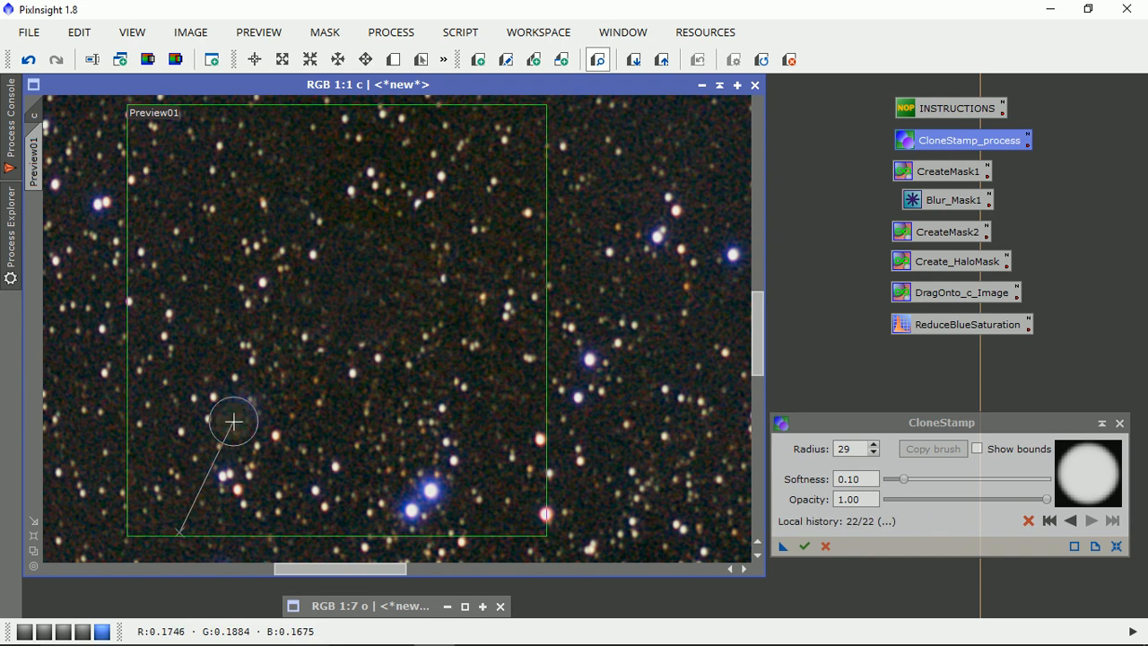
pyautogui.keyDown('ctrl'); pyautogui.click(180, 531); pyautogui.keyUp('ctrl')
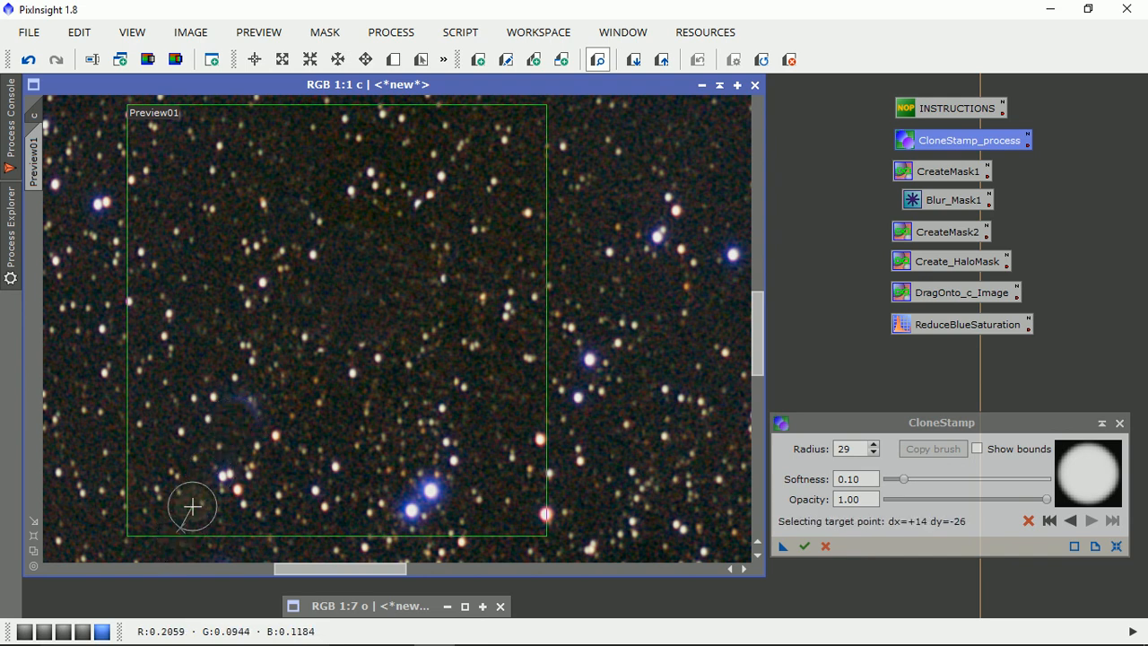
pyautogui.click(260, 410)
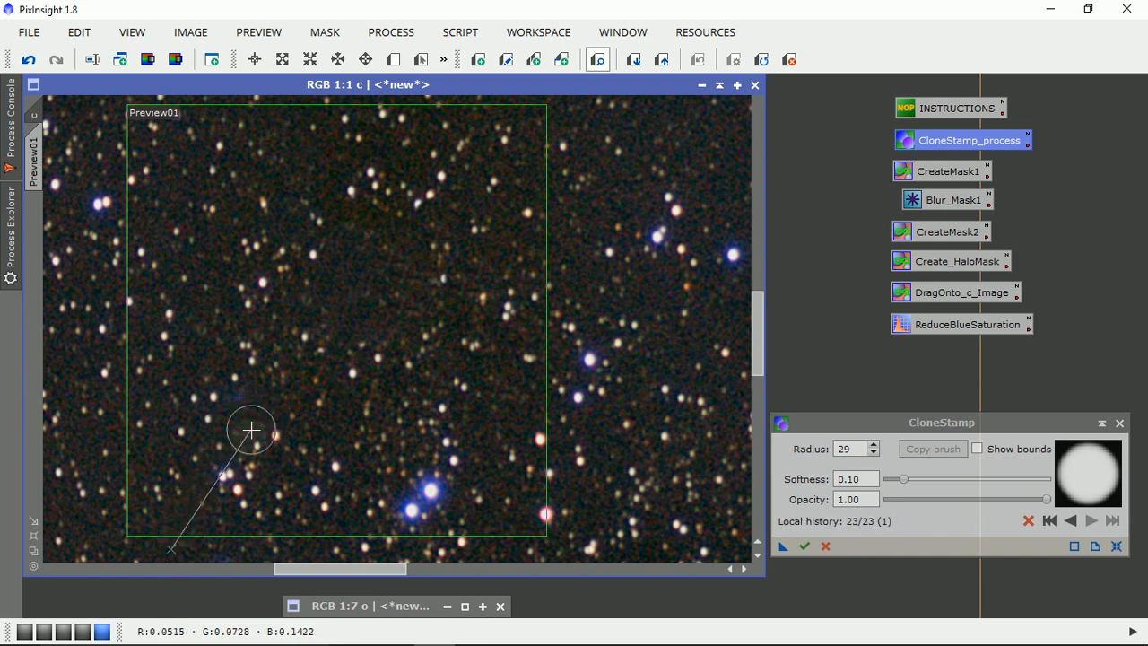
pyautogui.keyDown('ctrl'); pyautogui.click(180, 525); pyautogui.keyUp('ctrl')
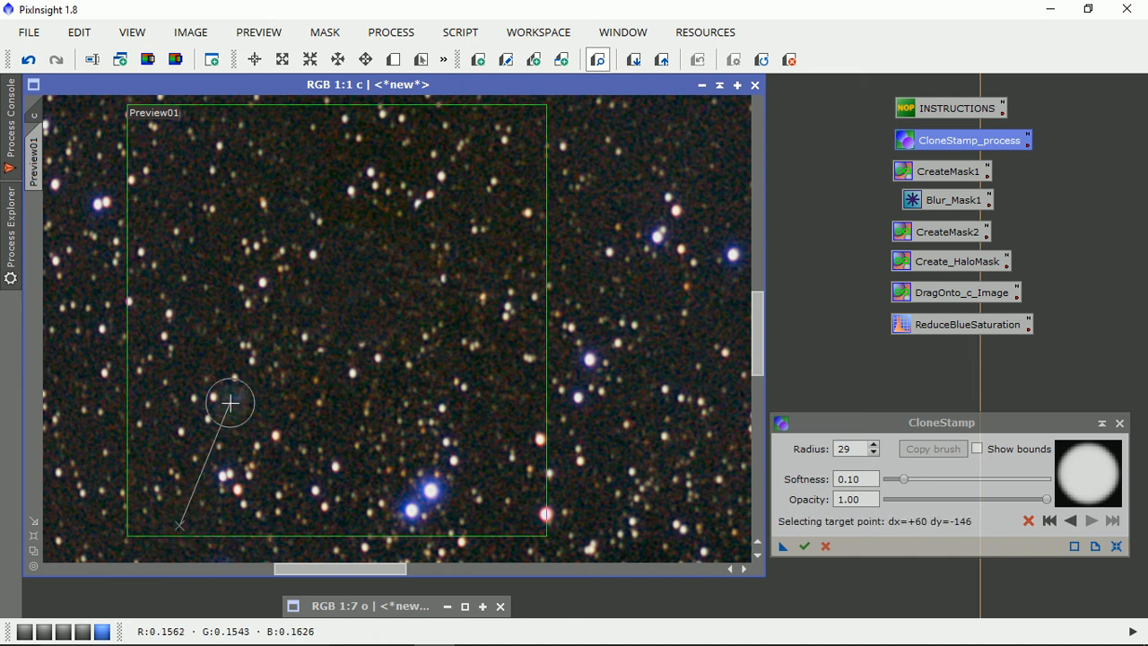
pyautogui.click(231, 401)
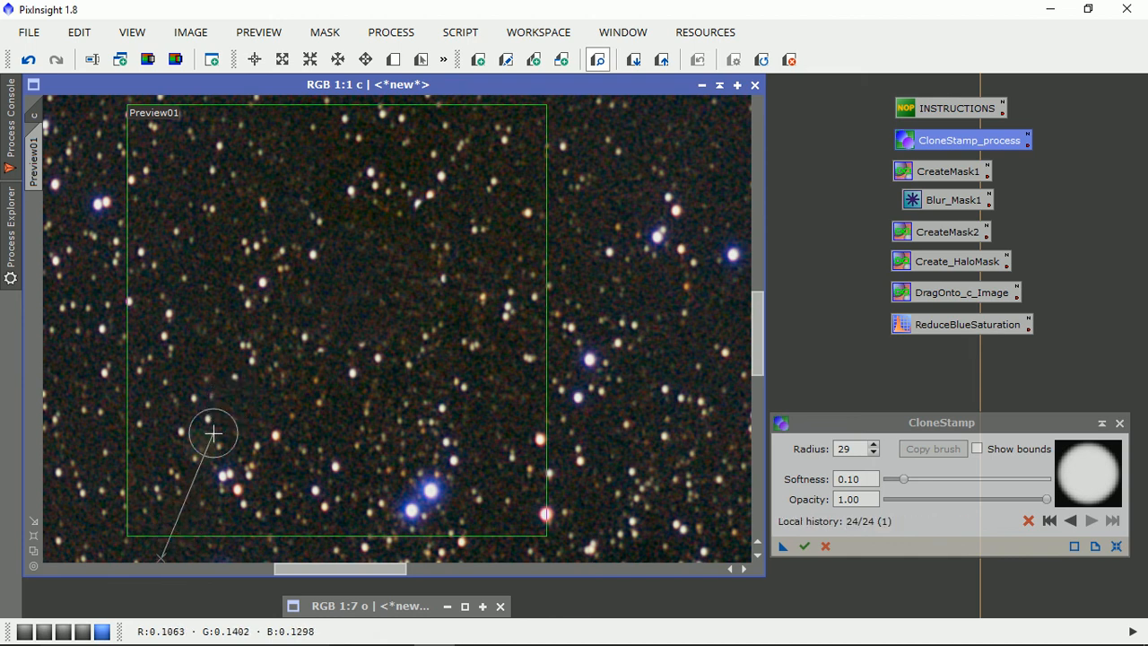
pyautogui.keyDown('ctrl'); pyautogui.click(188, 531); pyautogui.keyUp('ctrl')
pyautogui.click(226, 473)
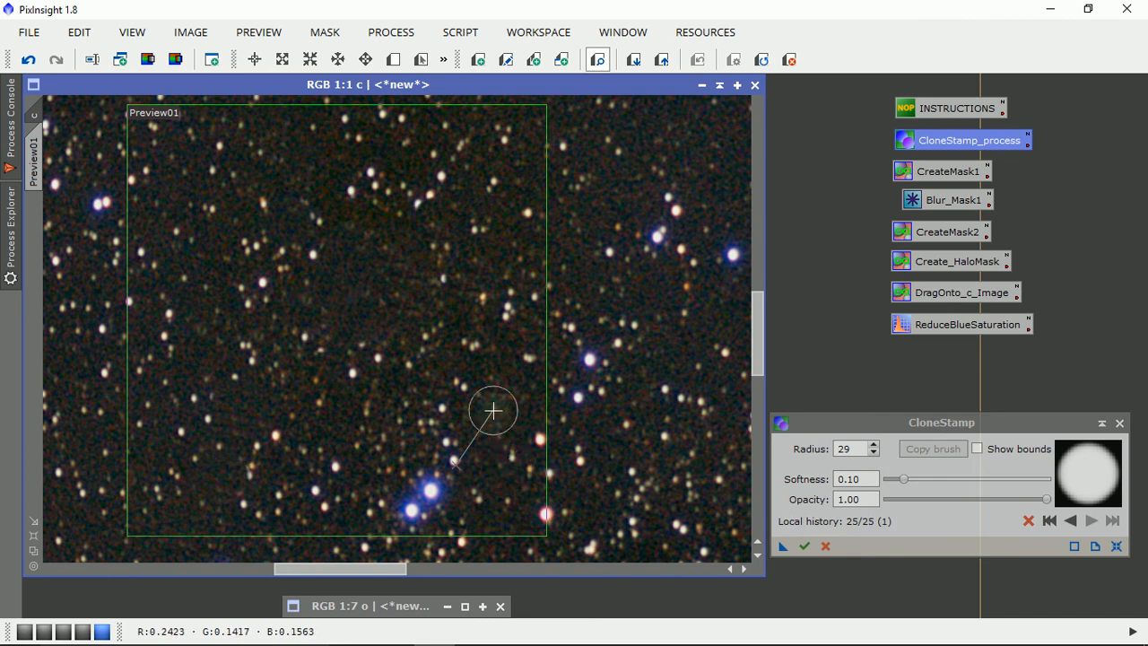
# - Clone background over the upper star of the bright blue-haloed pair near Preview01's lower-right corner, including the halo on its far side
pyautogui.keyDown('ctrl'); pyautogui.click(499, 409); pyautogui.keyUp('ctrl')
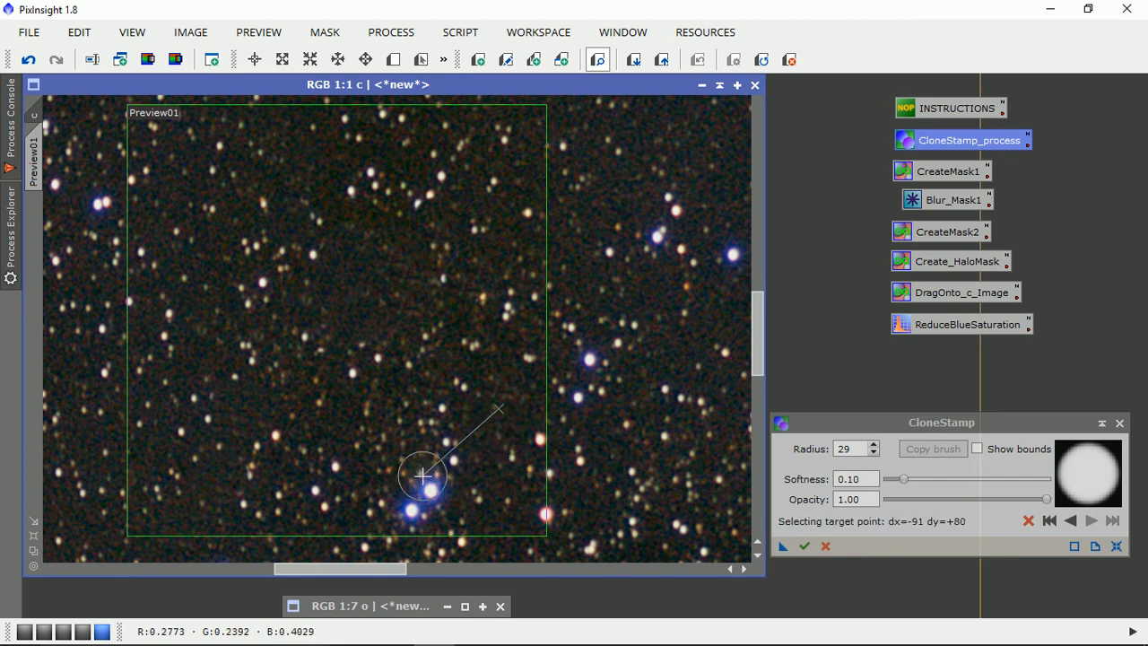
pyautogui.click(418, 475)
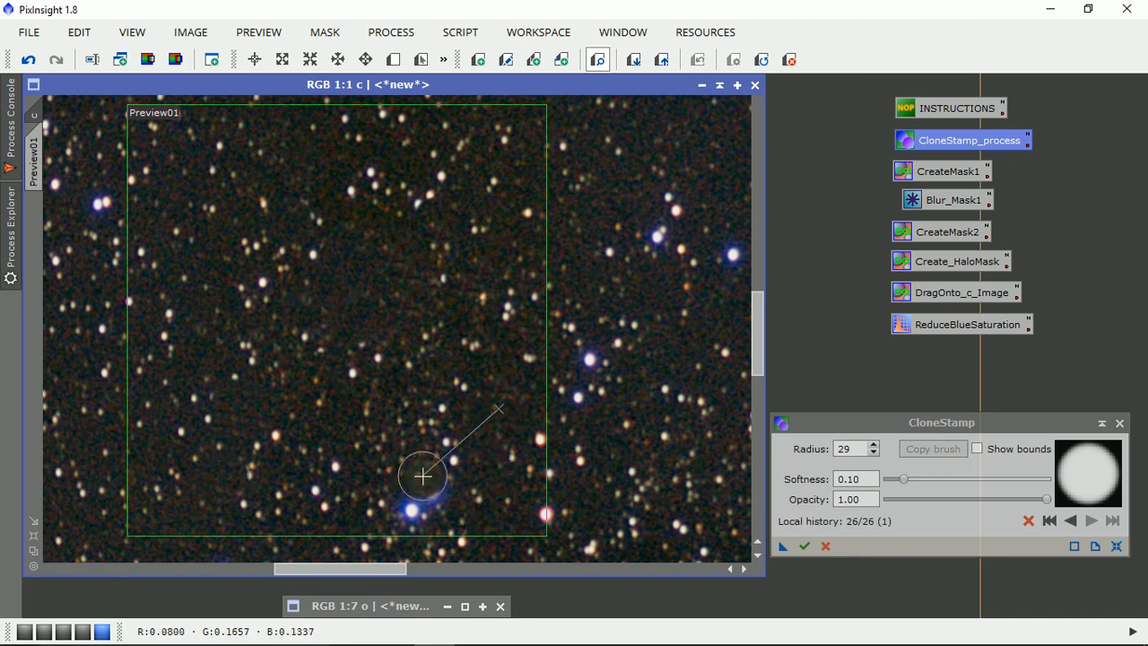
pyautogui.keyDown('ctrl'); pyautogui.click(495, 422); pyautogui.keyUp('ctrl')
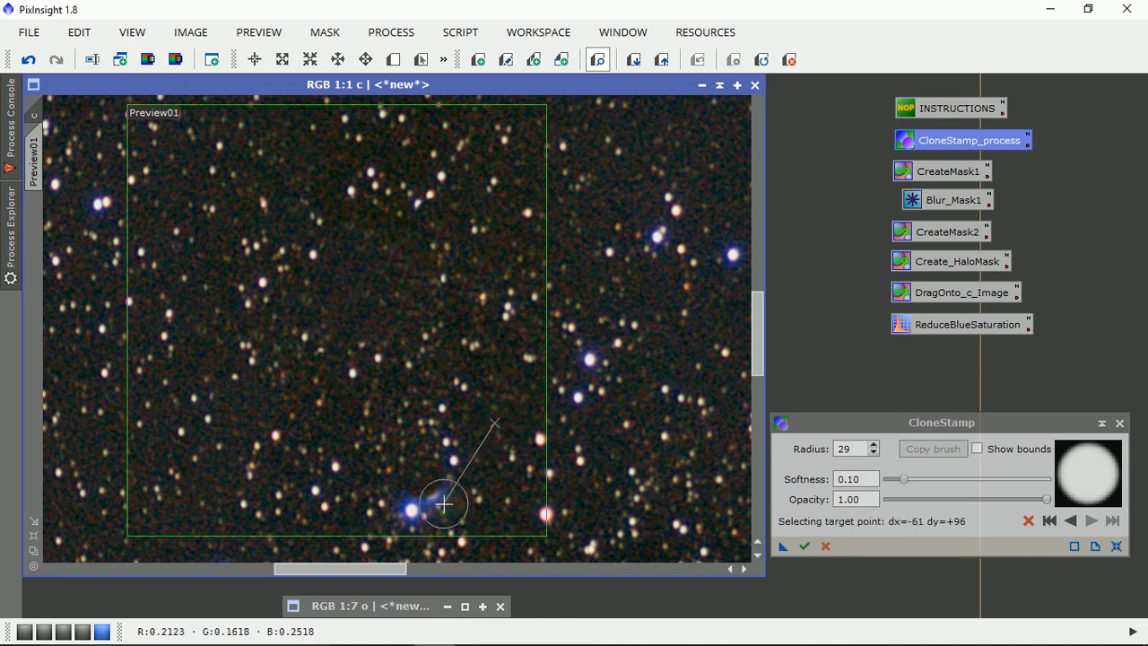
pyautogui.click(443, 506)
# - Clone out the remaining haloed star of that pair with its leftover blue halo, then execute and close CloneStamp
pyautogui.keyDown('ctrl'); pyautogui.click(506, 408); pyautogui.keyUp('ctrl')
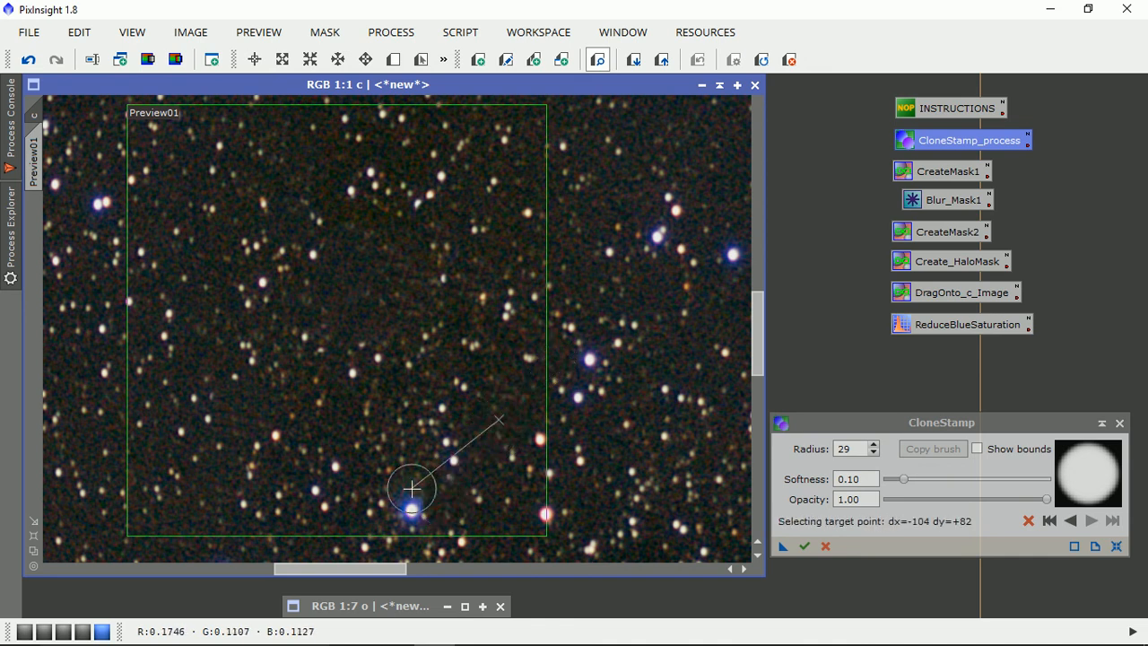
pyautogui.click(414, 491)
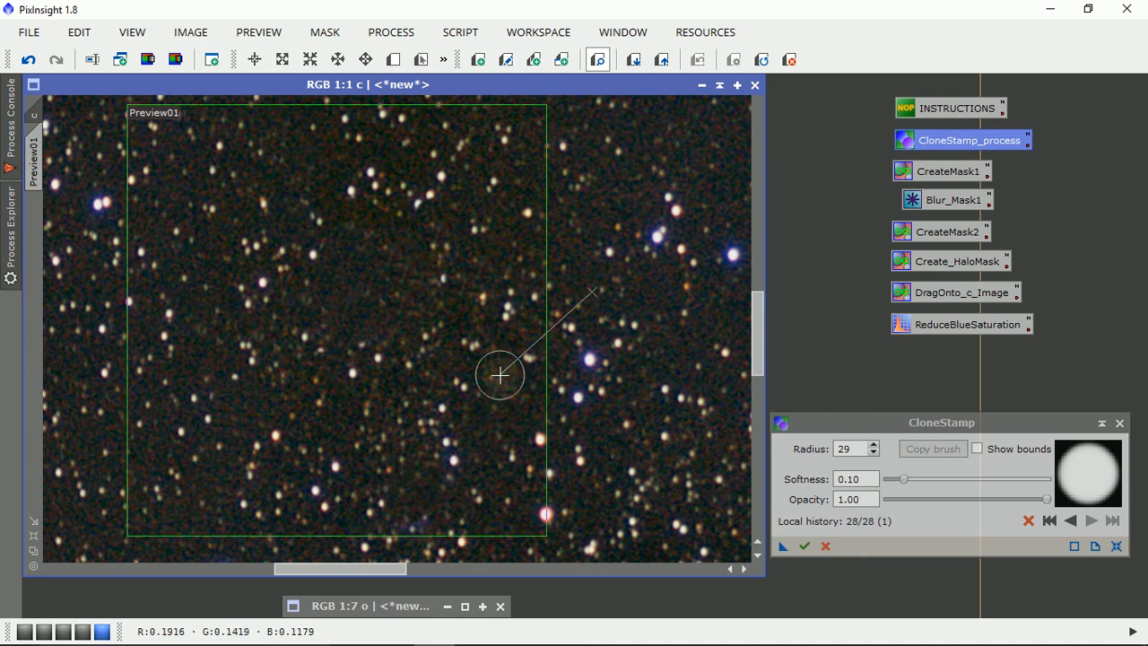
pyautogui.keyDown('ctrl'); pyautogui.click(494, 408); pyautogui.keyUp('ctrl')
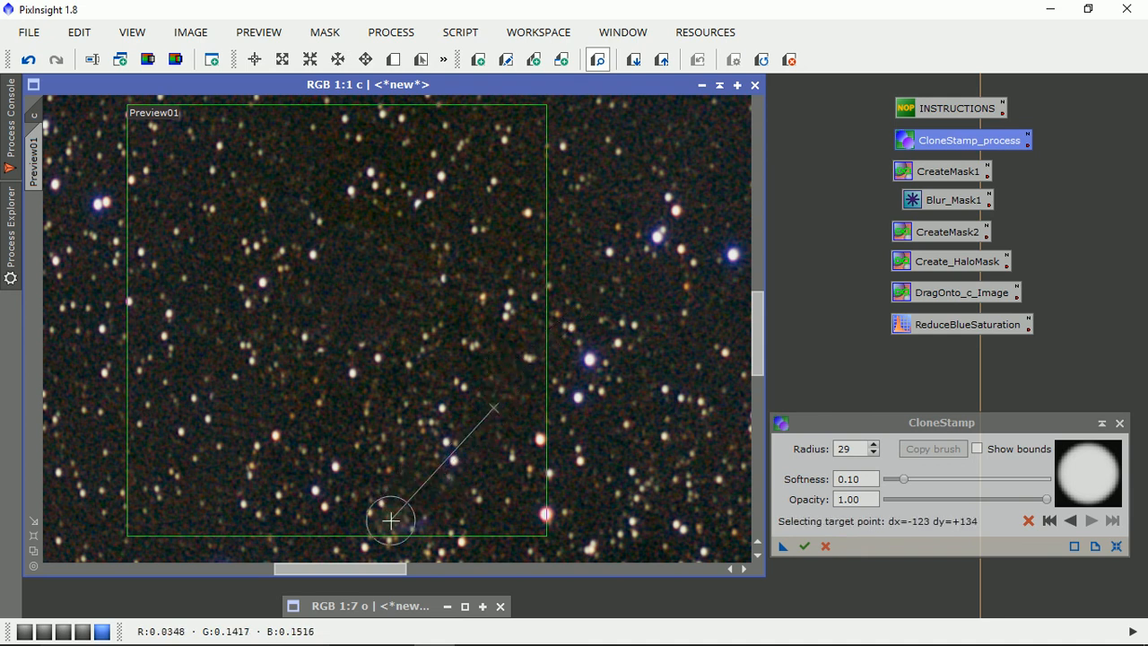
pyautogui.click(418, 516)
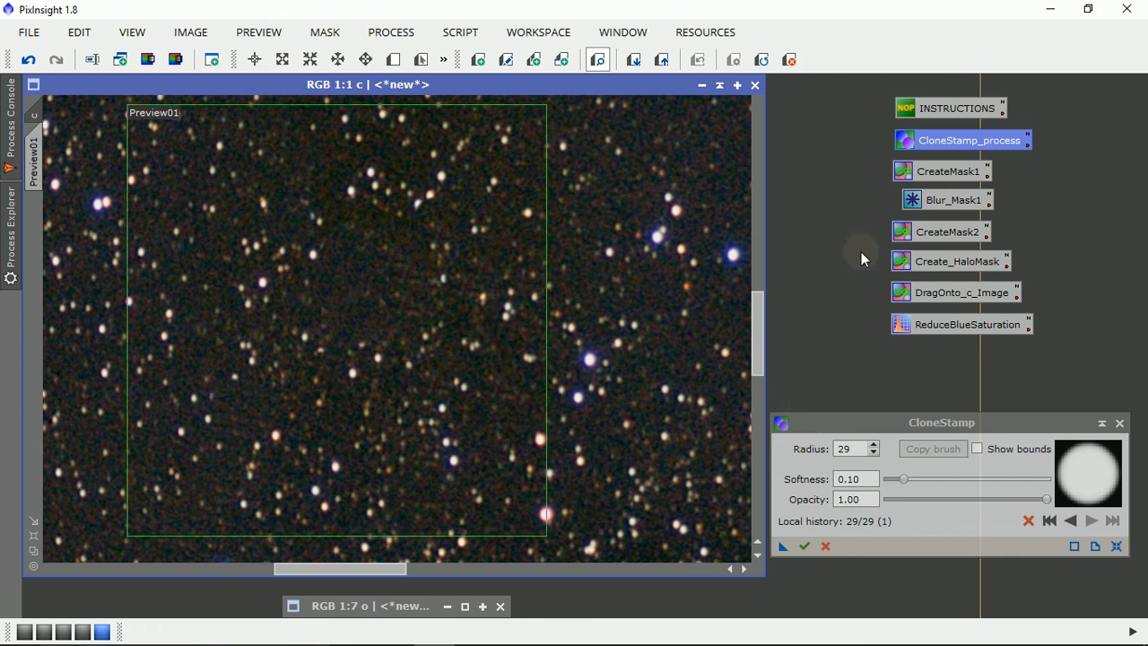
pyautogui.click(804, 548)
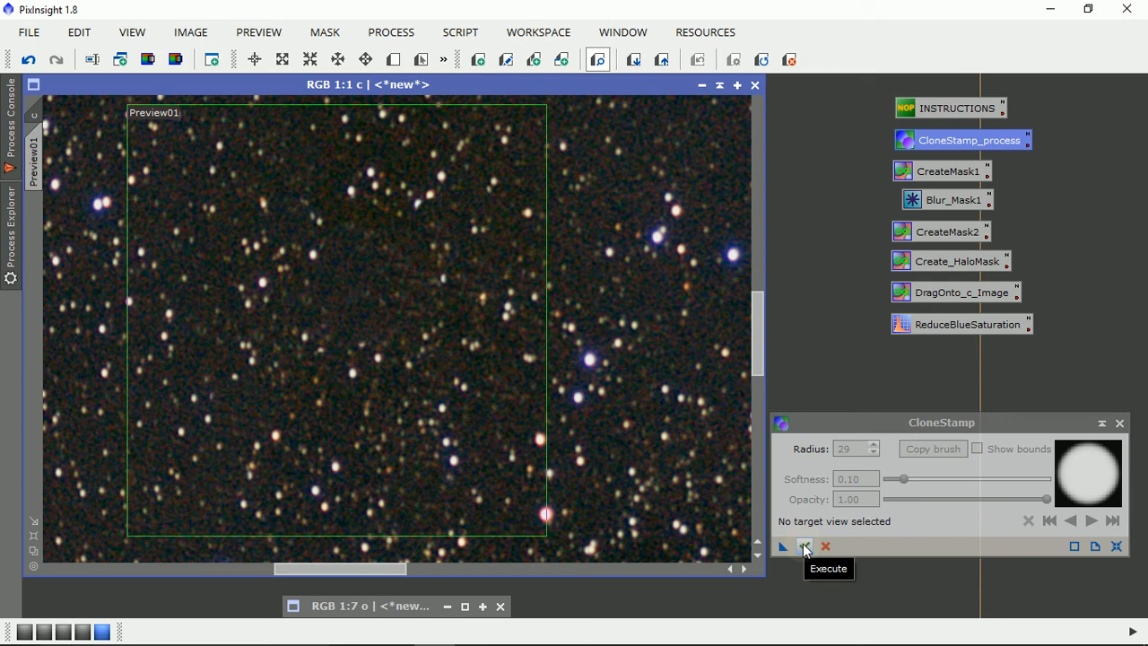
pyautogui.click(1119, 424)
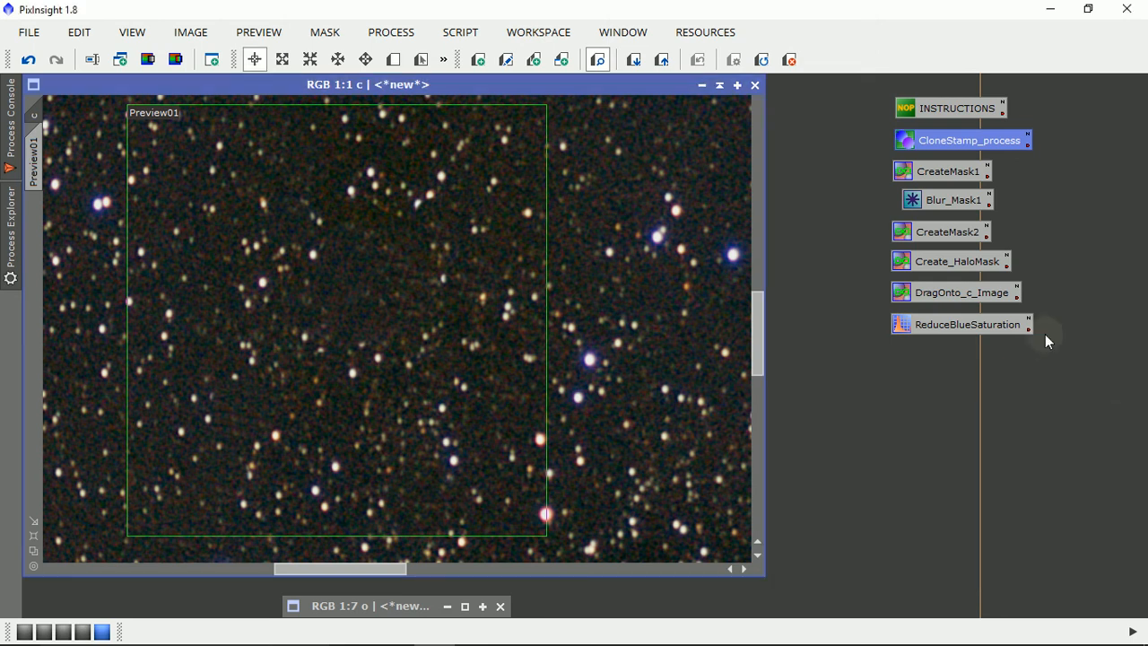
# - Read the CreateMask1 notes and measure the R/G/B values of a very dim star near Preview01's upper edge
pyautogui.click(987, 176)
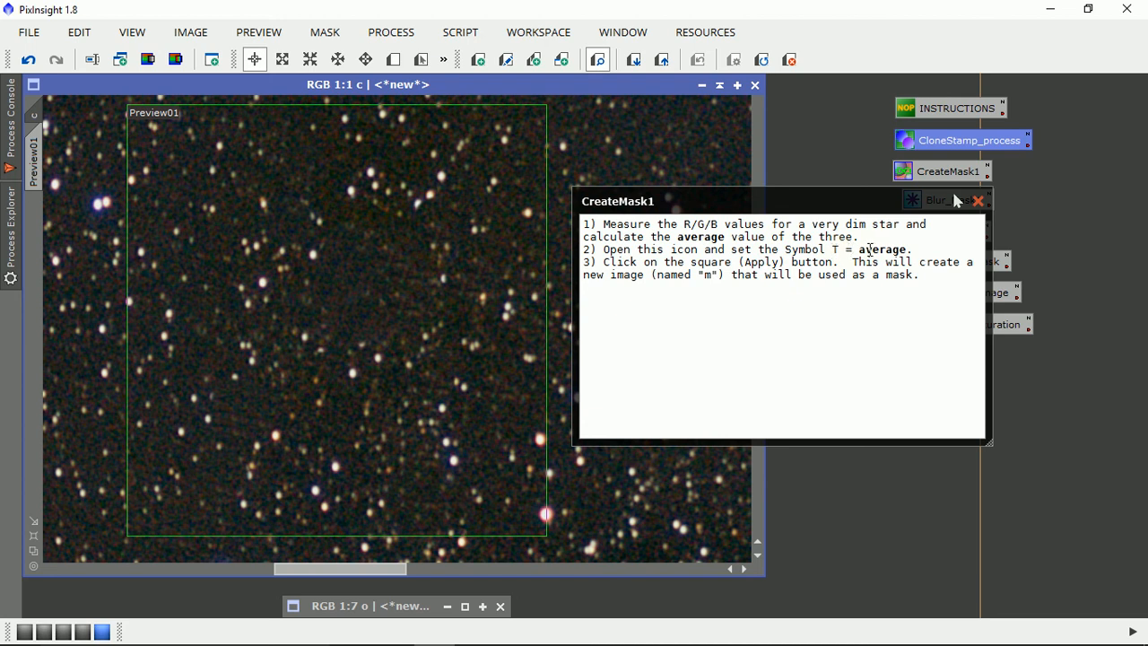
pyautogui.click(978, 200)
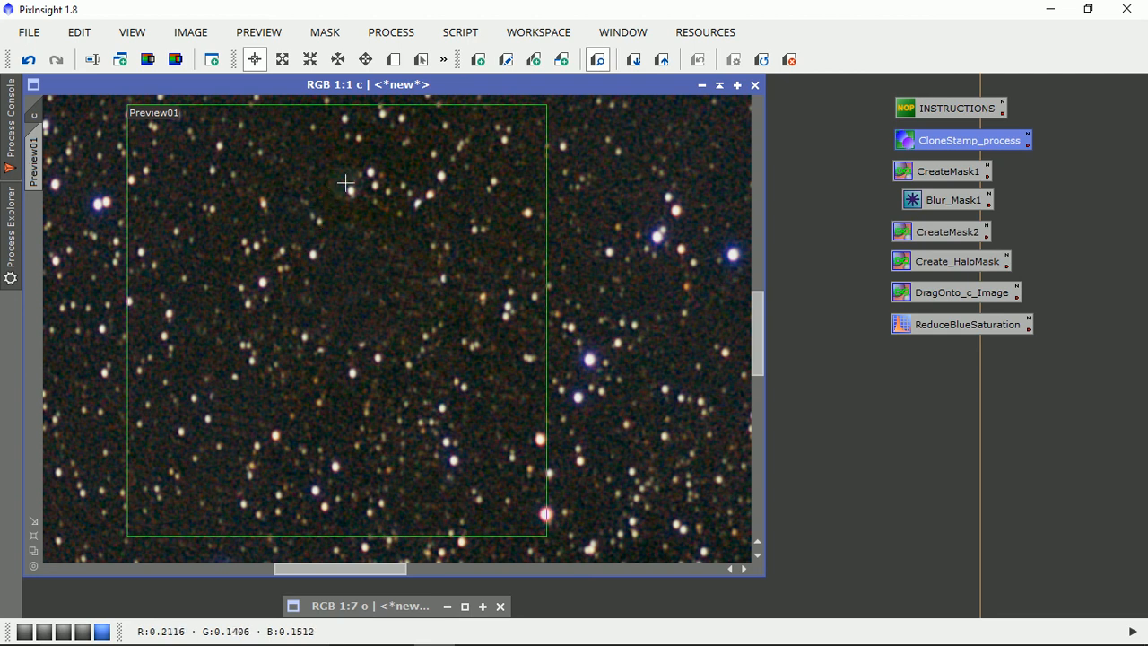
pyautogui.click(348, 135)
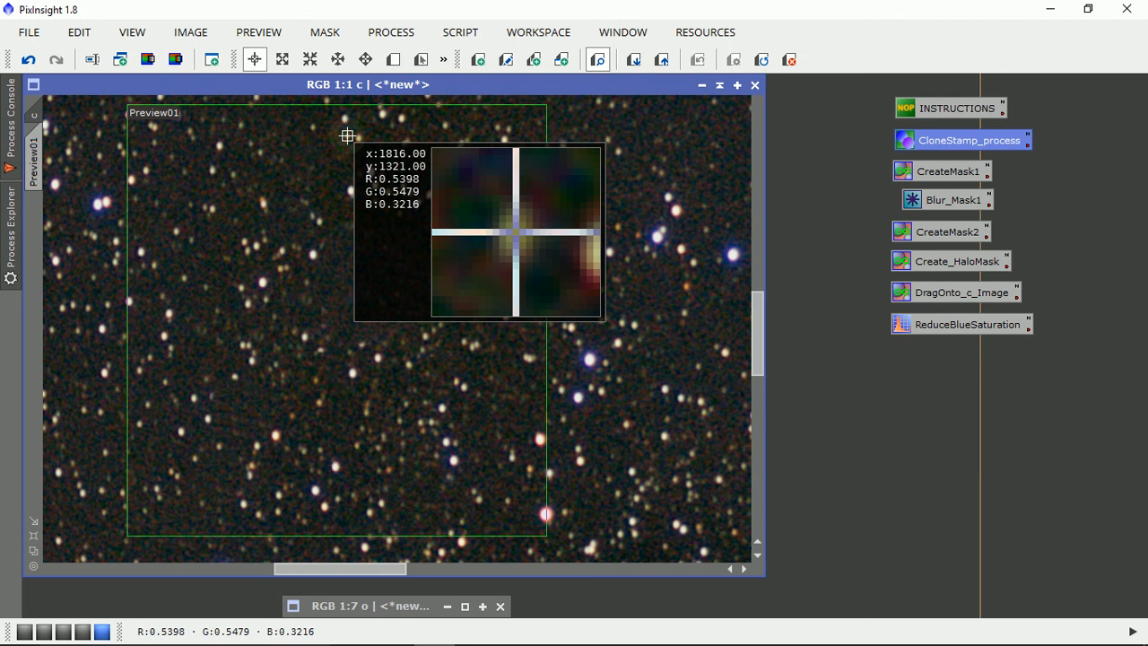
pyautogui.moveTo(347, 136); pyautogui.dragTo(347, 136)
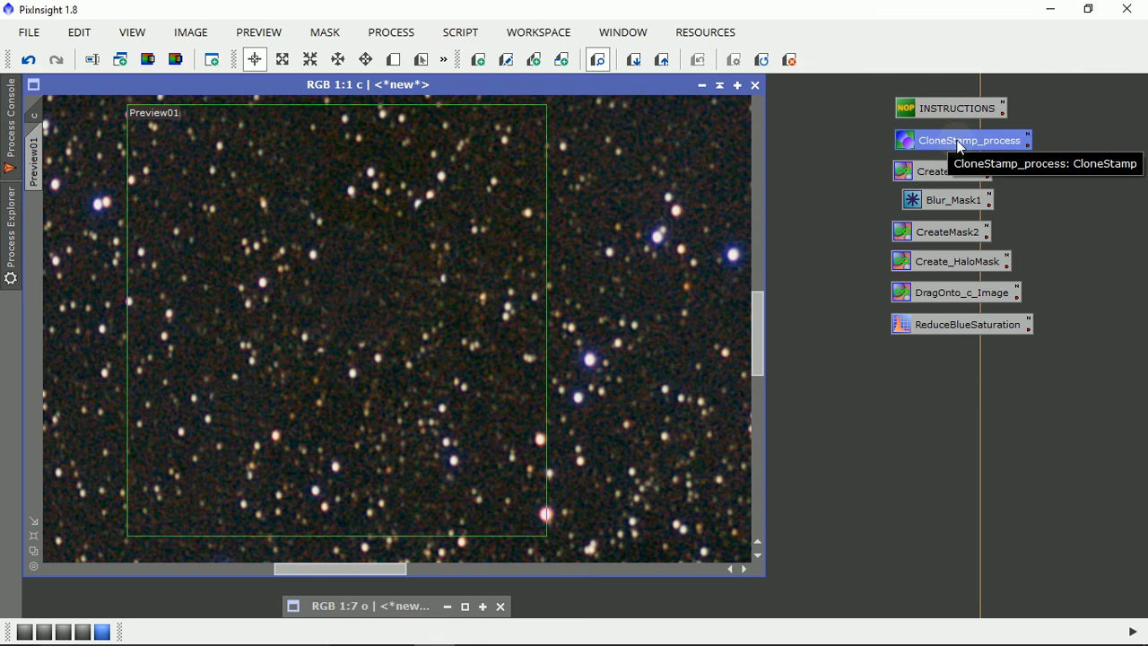
# - Set the symbol T to 0.45 in the CreateMask1 PixelMath process and apply it to image c to generate mask m1
pyautogui.click(944, 171)
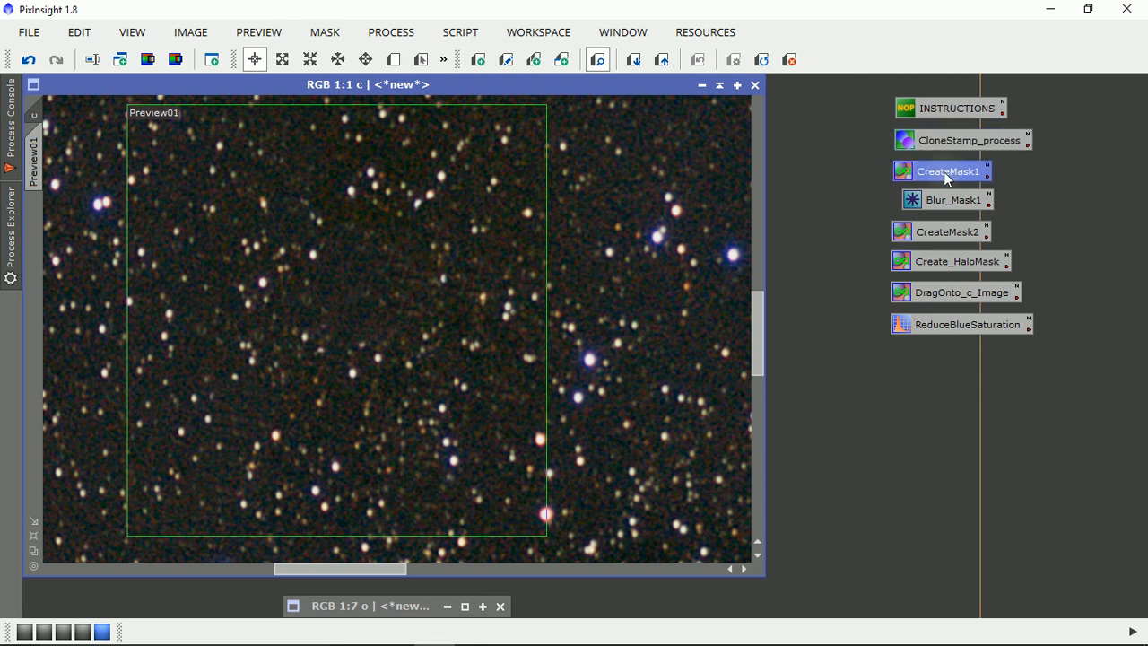
pyautogui.doubleClick(937, 178)
pyautogui.click(640, 210)
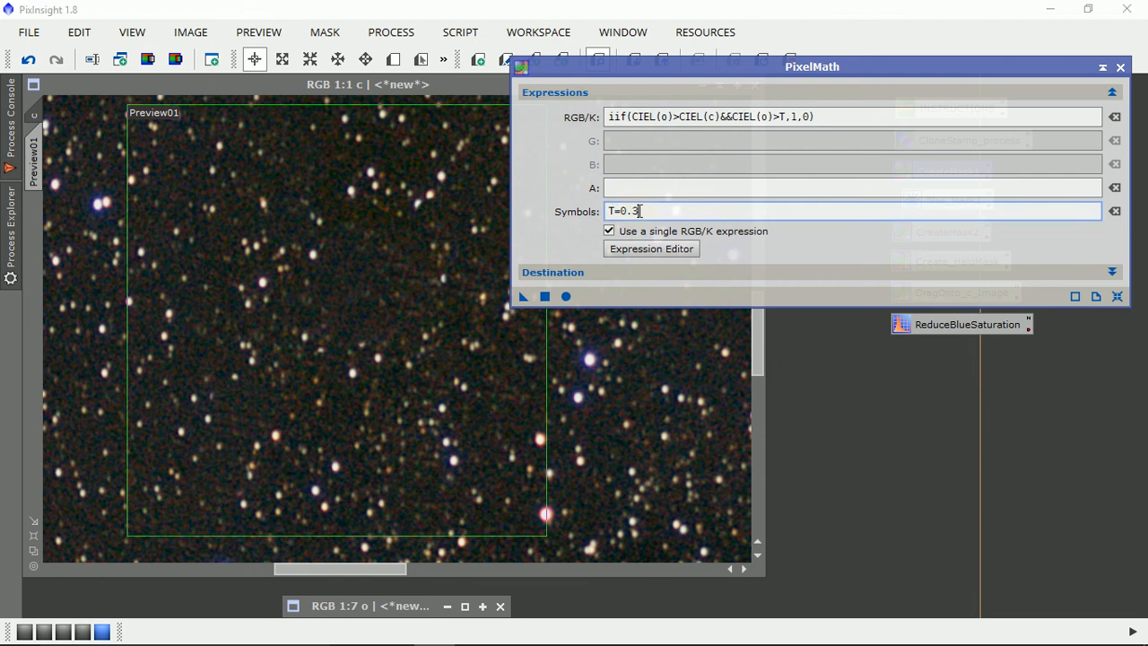
pyautogui.doubleClick(635, 212)
pyautogui.write('45')
pyautogui.click(546, 297)
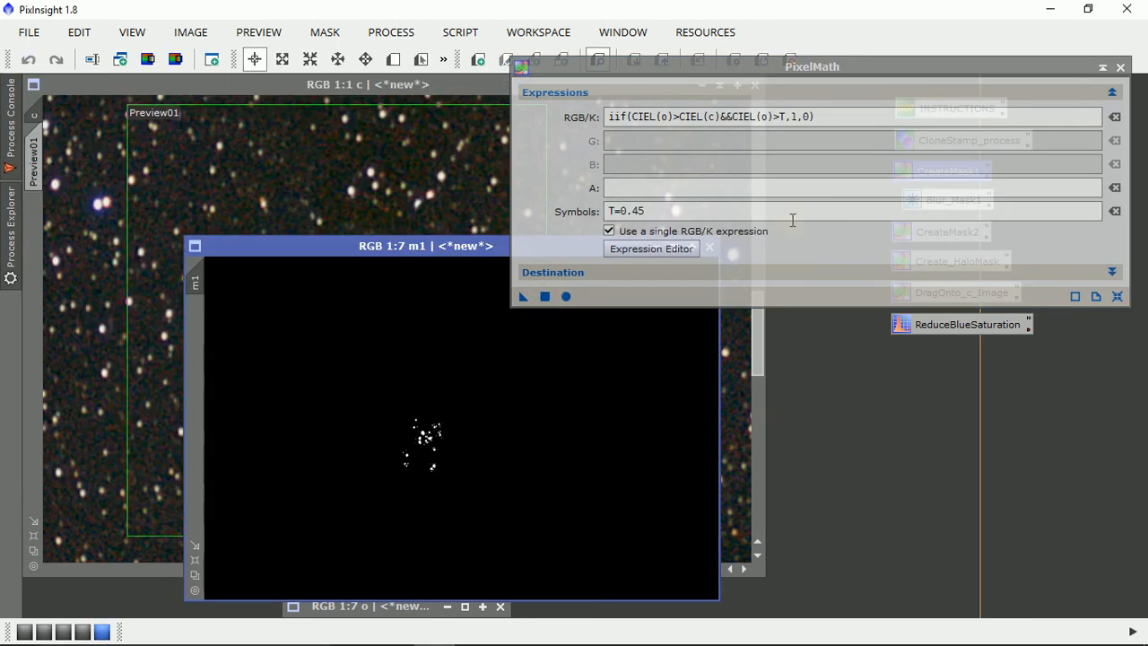
pyautogui.click(1121, 68)
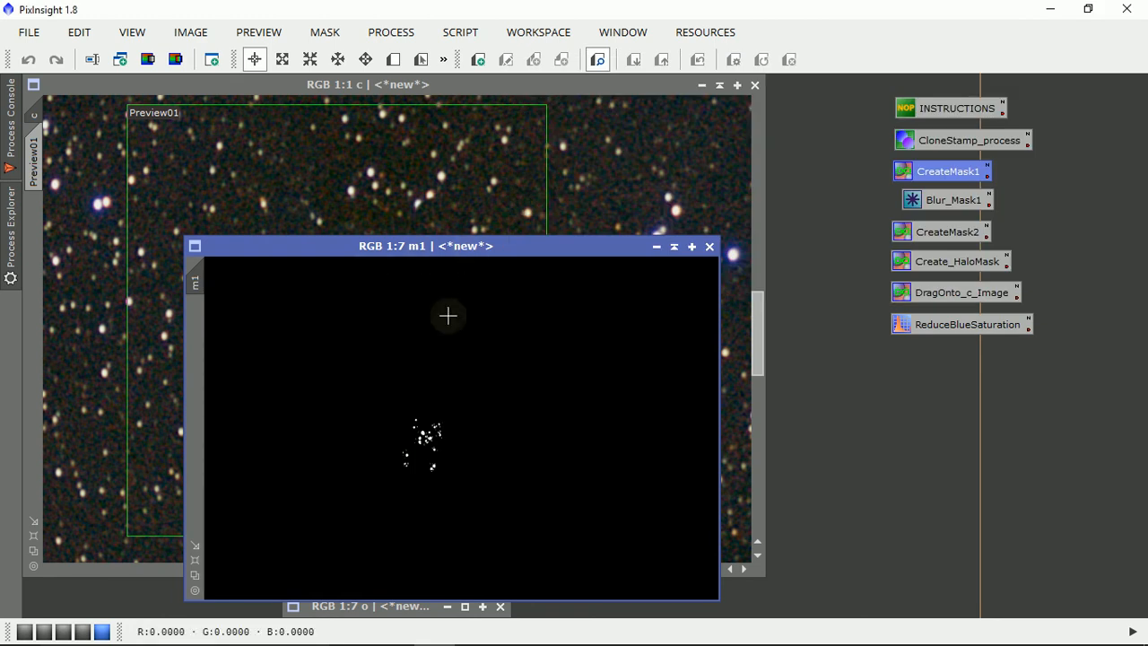
# - Apply the Blur_Mask1 process to mask m1, then collapse the m1 window and park it below the process icons
pyautogui.scroll(4, 408, 430)
pyautogui.scroll(1, 403, 449)
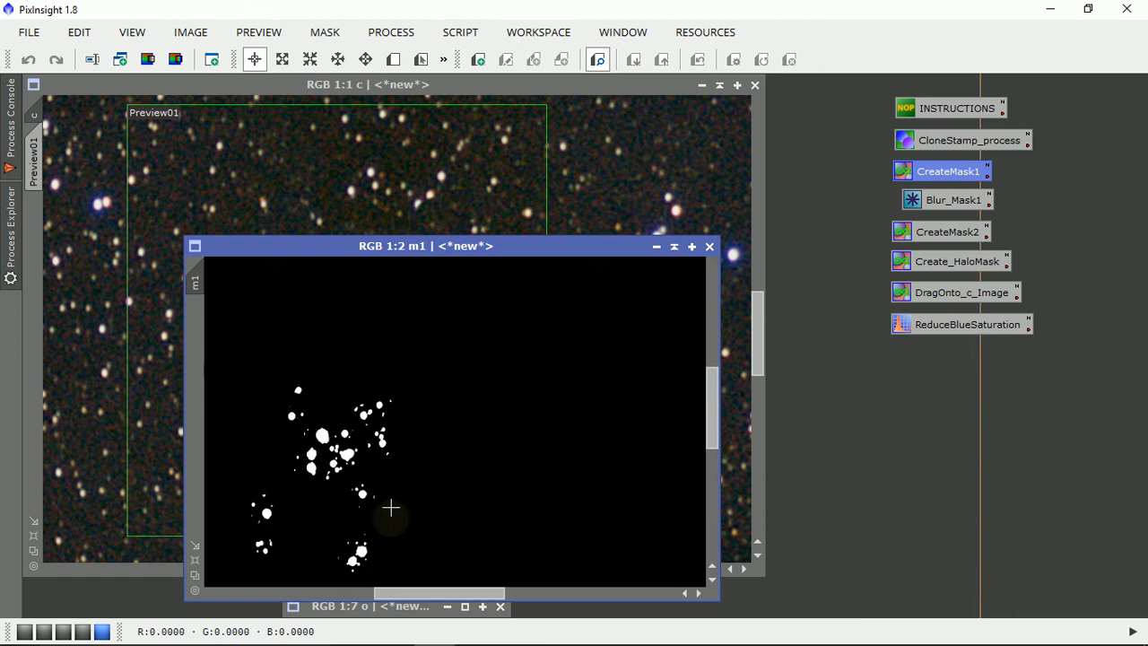
pyautogui.moveTo(422, 599); pyautogui.dragTo(391, 594)
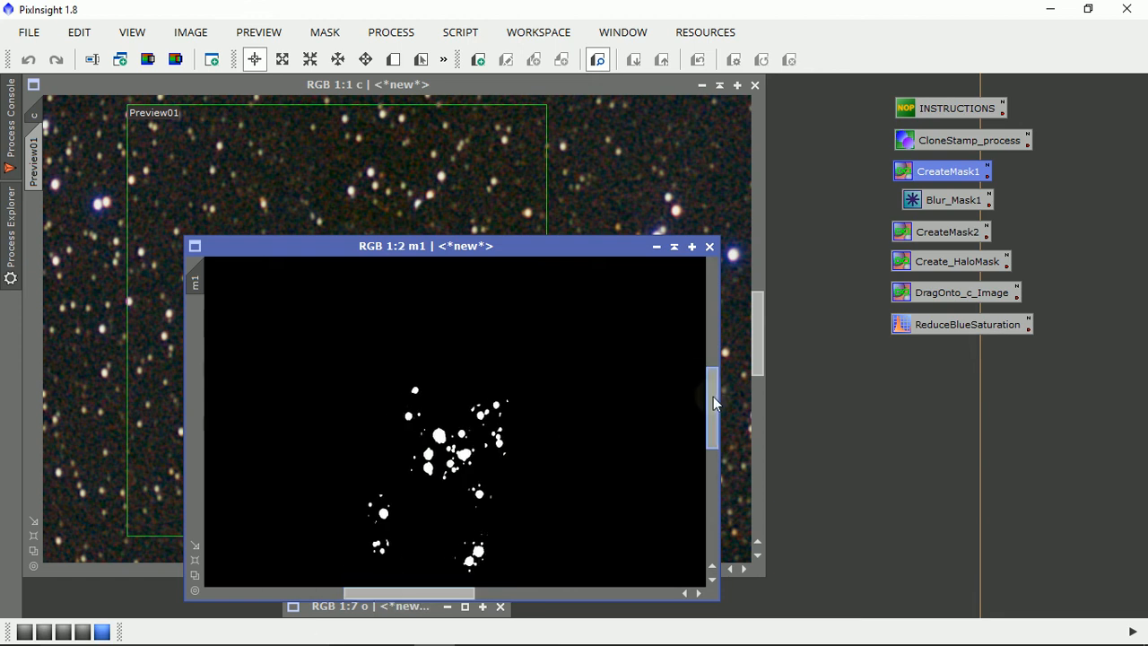
pyautogui.moveTo(713, 404); pyautogui.dragTo(713, 420)
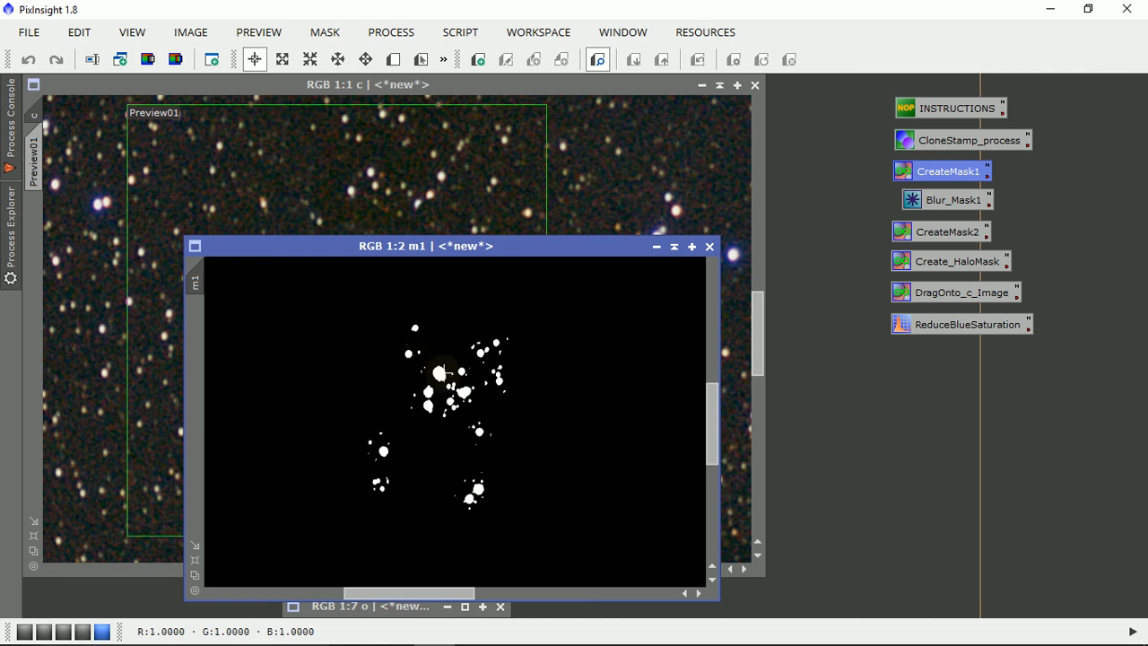
pyautogui.click(955, 205)
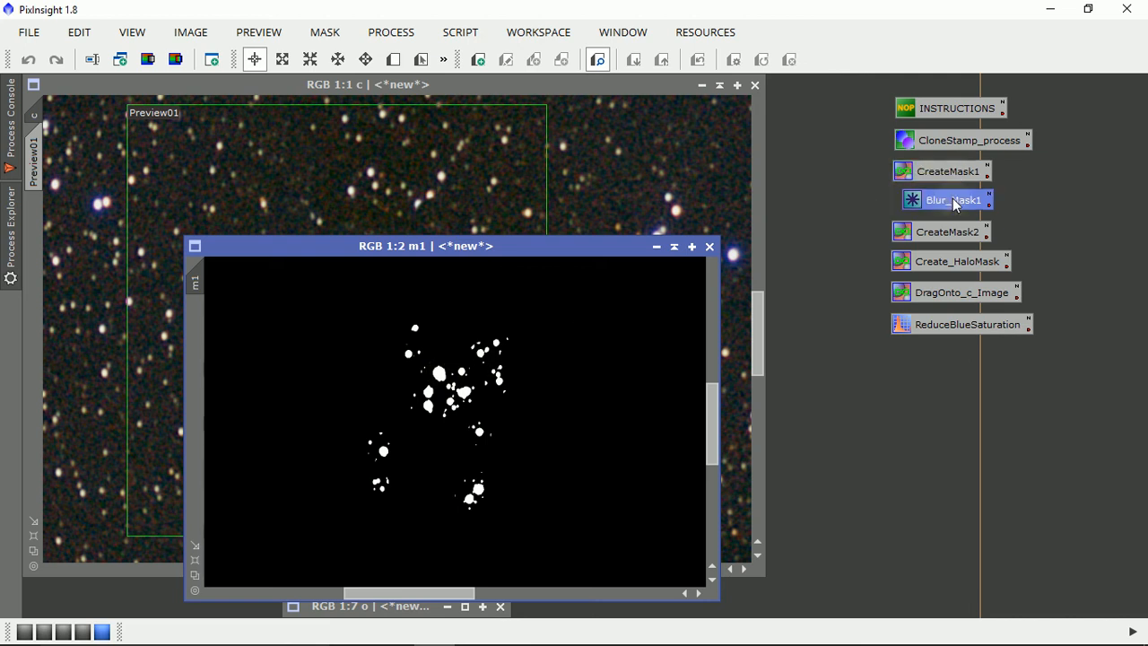
pyautogui.moveTo(956, 205); pyautogui.dragTo(554, 409)
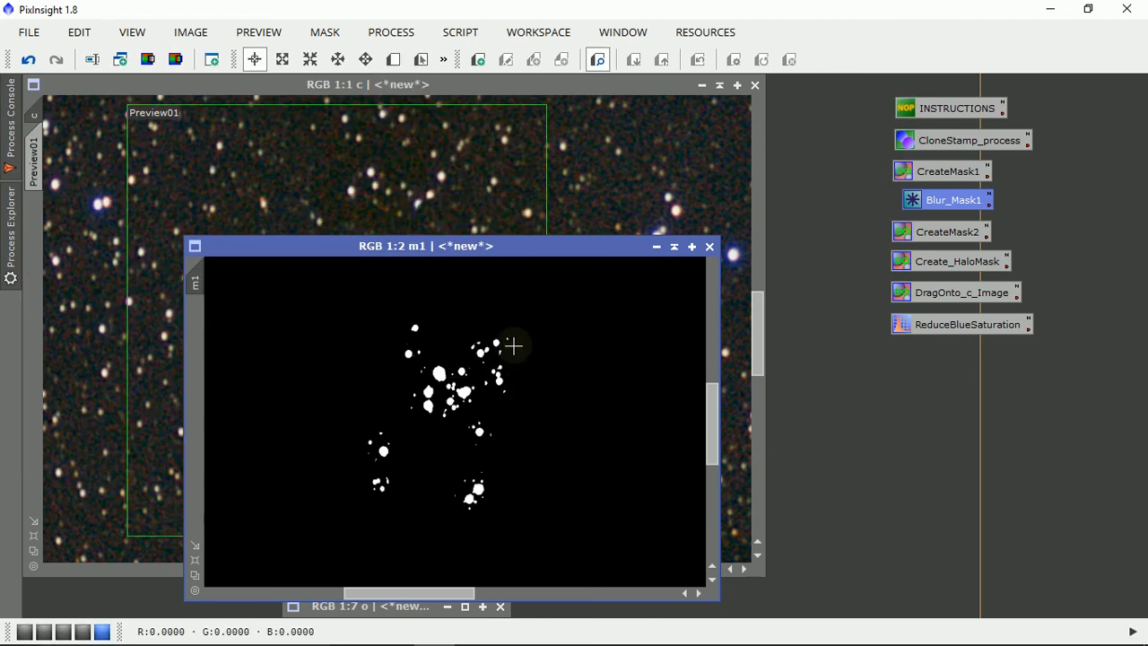
pyautogui.click(675, 246)
pyautogui.moveTo(432, 417); pyautogui.dragTo(940, 603)
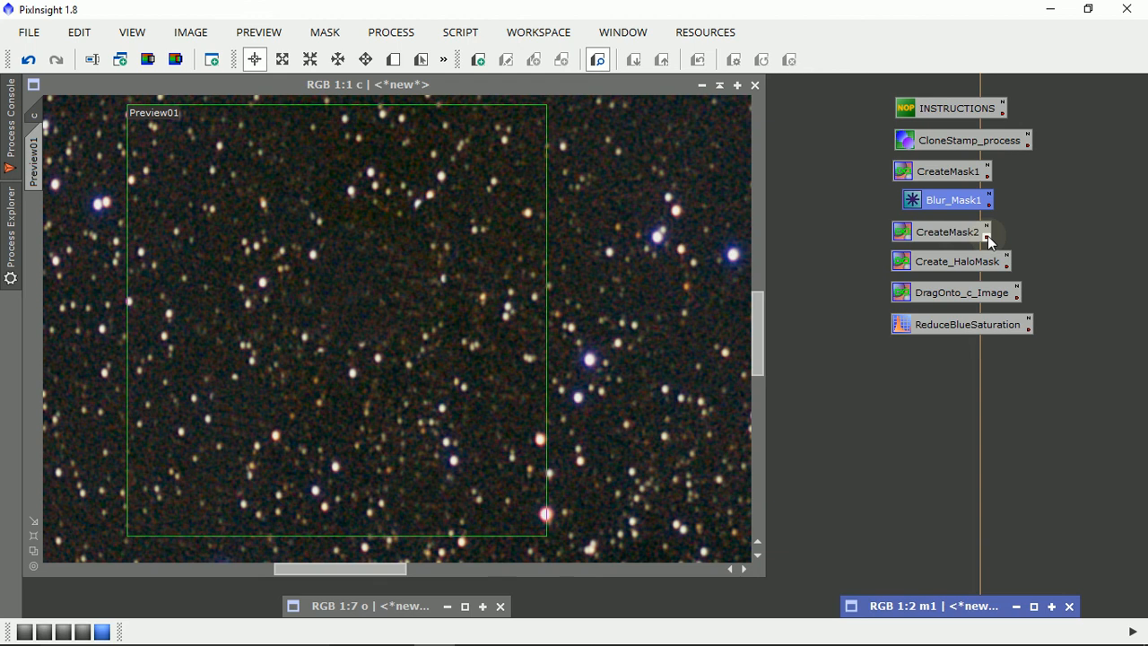
# - Generate mask m2 by applying the CreateMask2 process with T=0.45, then collapse the m2 window and park it just above m1
pyautogui.moveTo(988, 235)
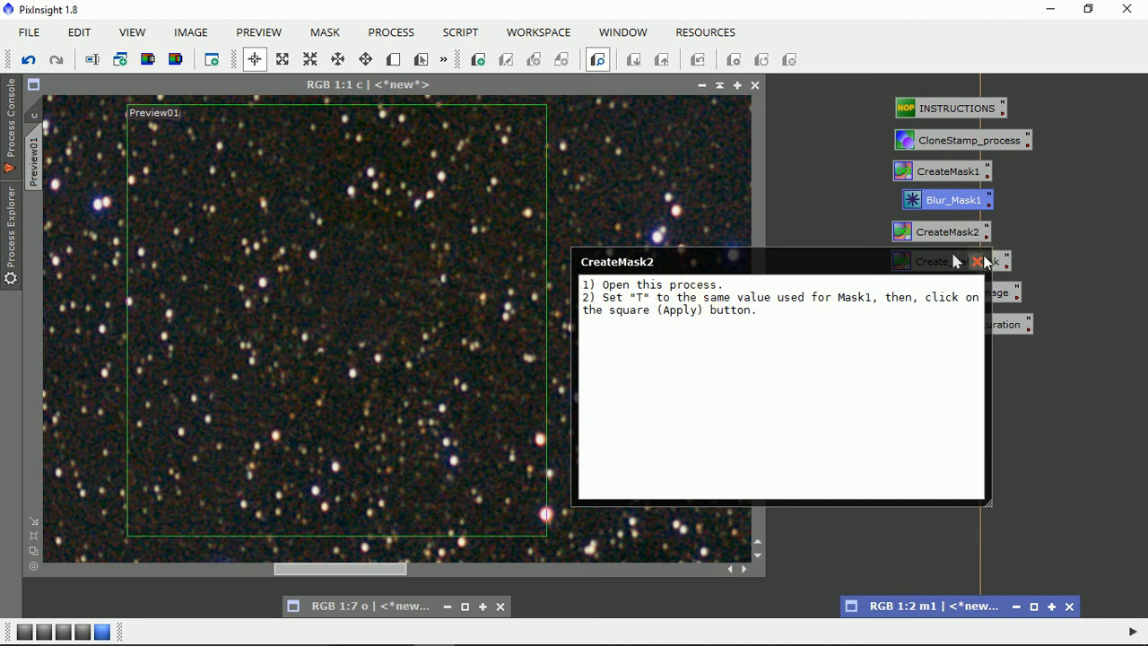
pyautogui.click(978, 261)
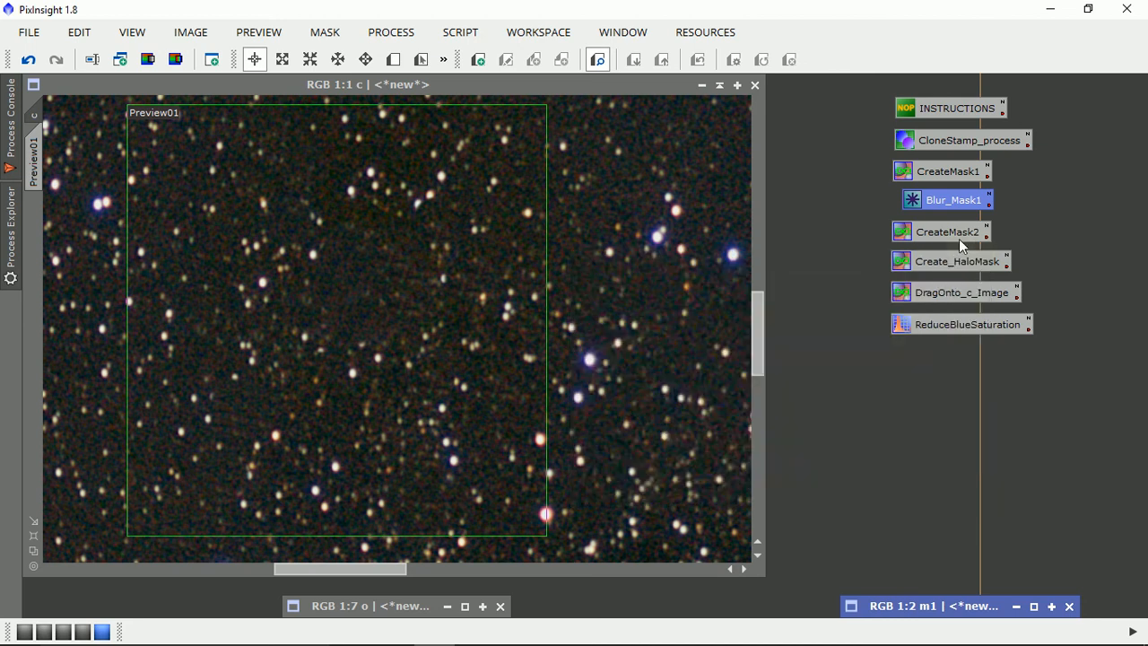
pyautogui.click(954, 232)
pyautogui.doubleClick(953, 232)
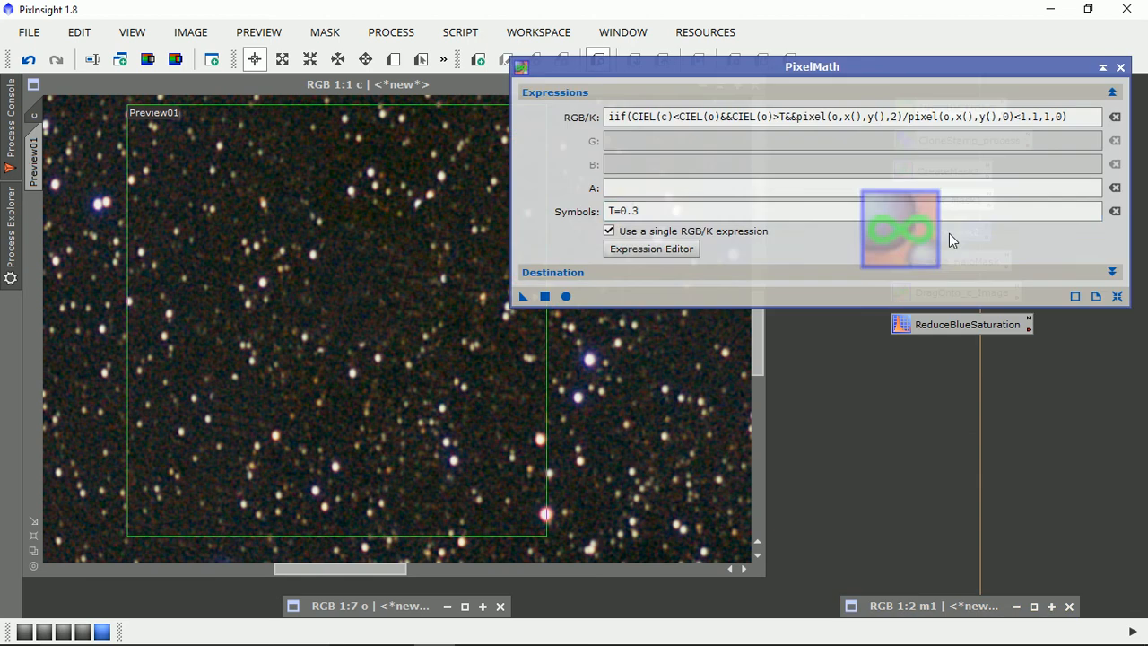
pyautogui.click(641, 211)
pyautogui.moveTo(641, 211); pyautogui.dragTo(635, 211)
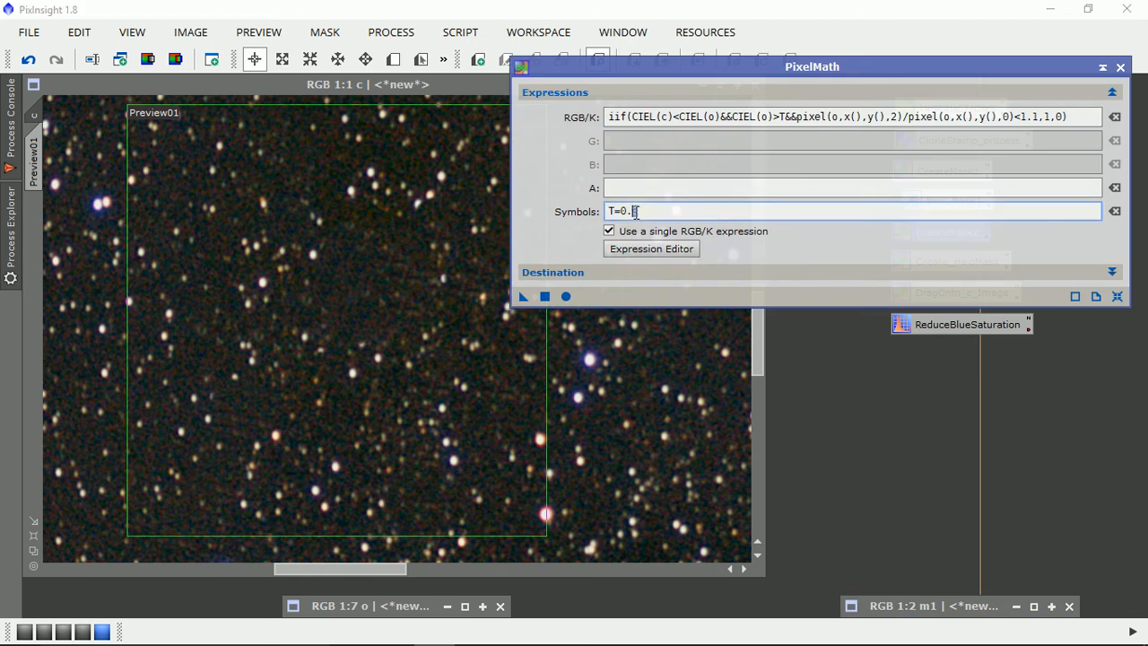
pyautogui.write('45')
pyautogui.click(544, 297)
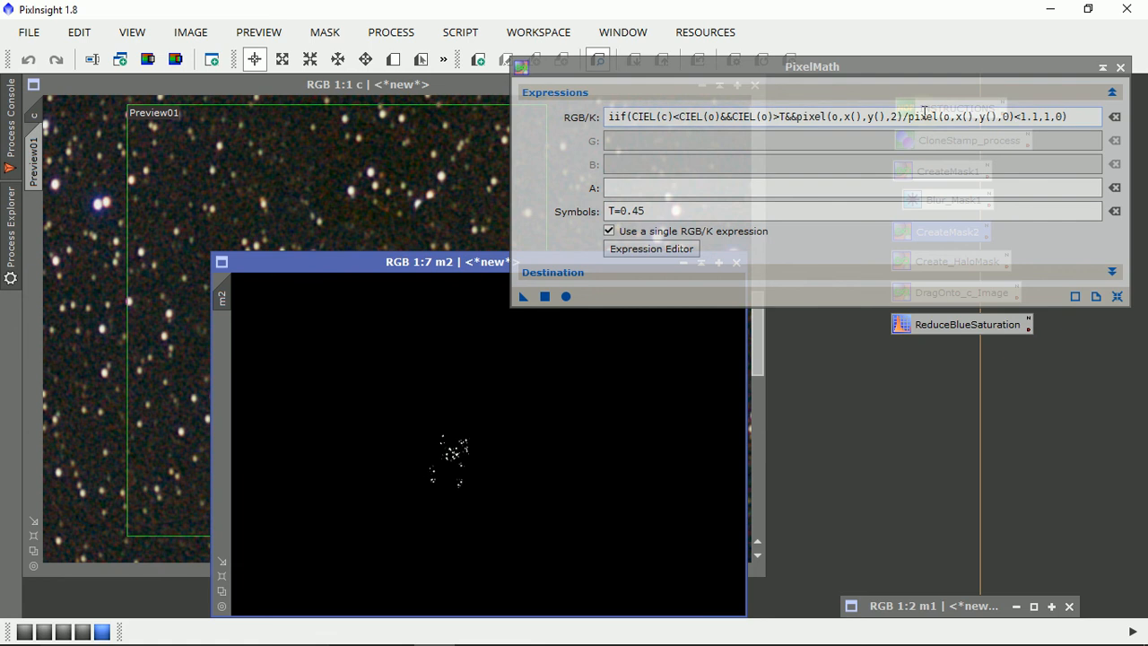
pyautogui.click(1120, 69)
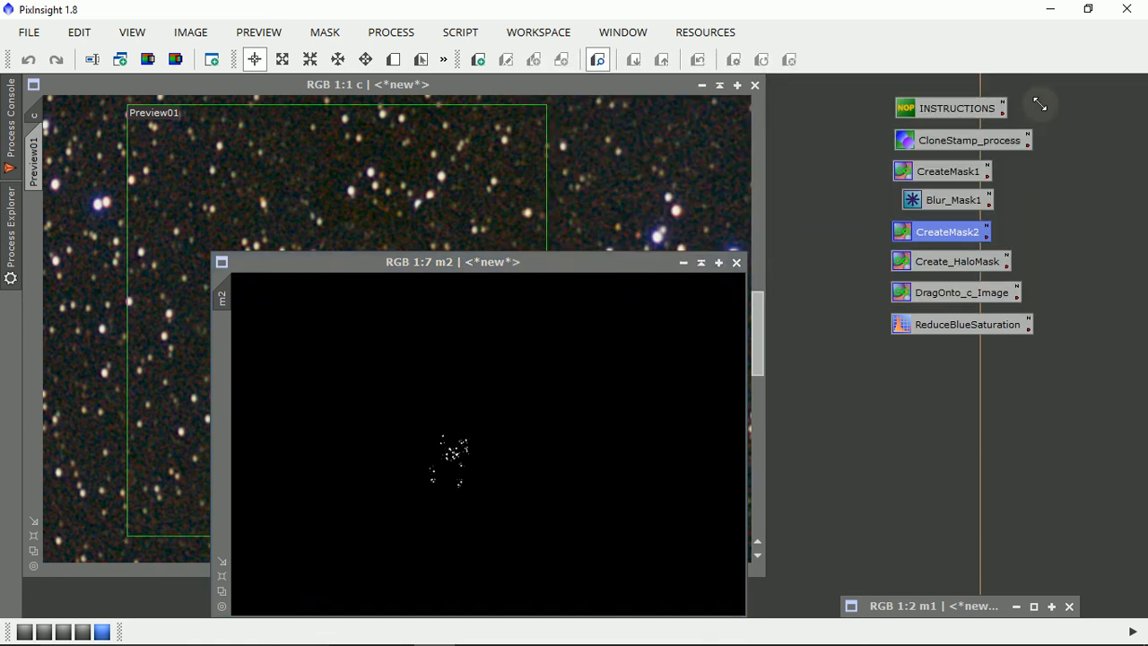
pyautogui.click(702, 262)
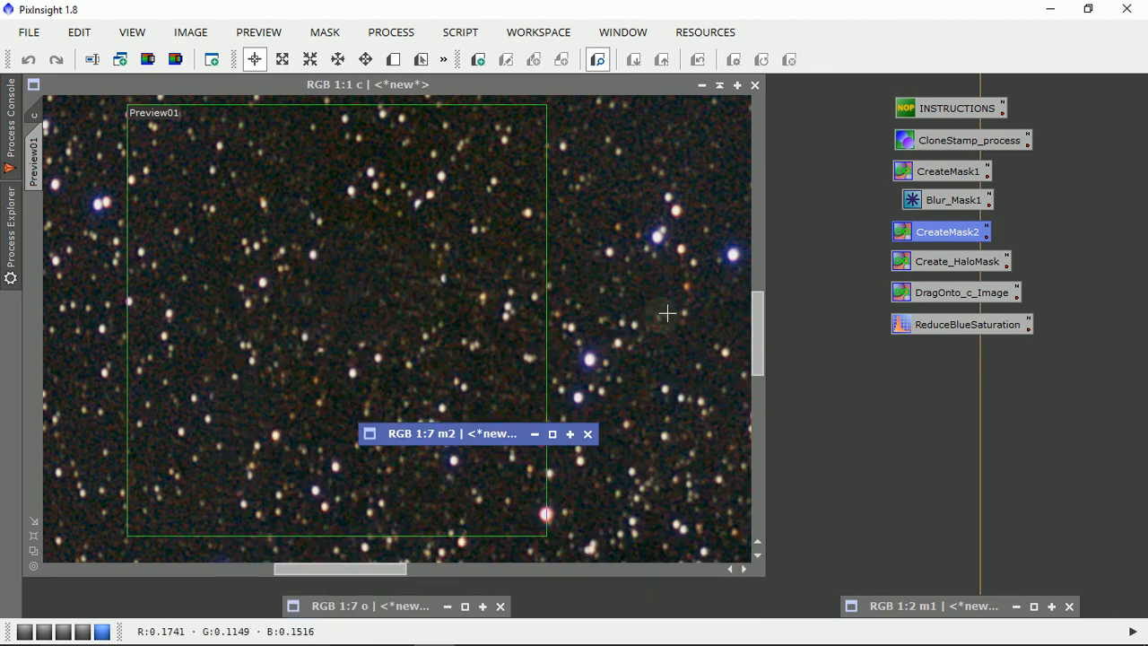
pyautogui.moveTo(481, 433)
pyautogui.mouseDown()
pyautogui.moveTo(983, 532)
pyautogui.moveTo(962, 583)
pyautogui.mouseUp()
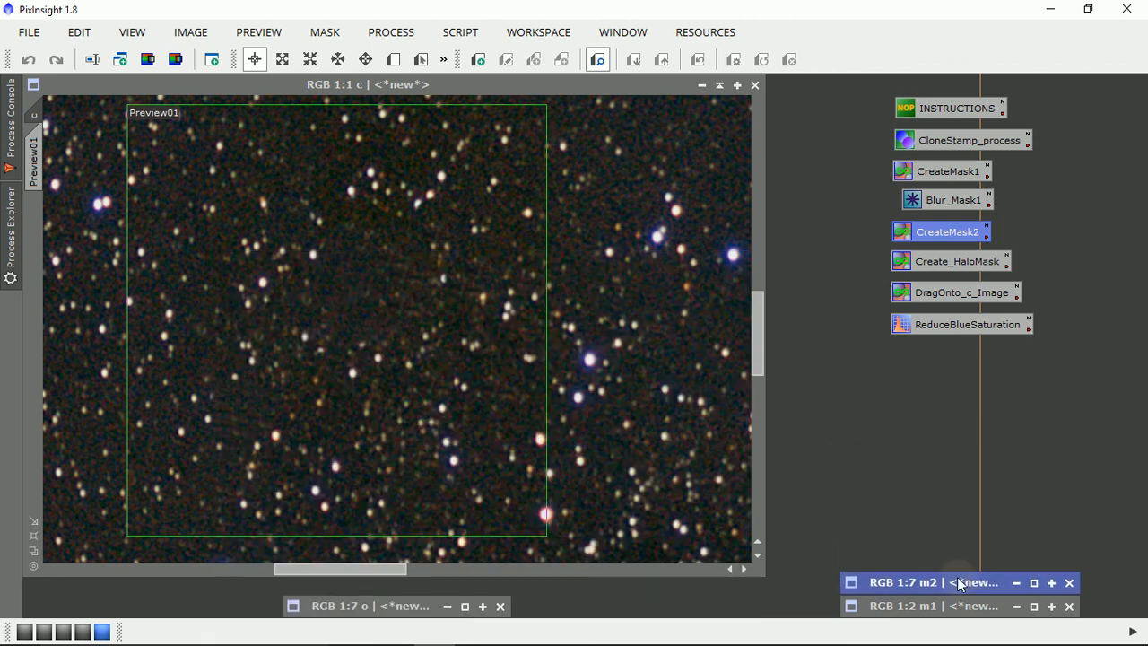
# - Generate the HaloMask image by applying the Create_HaloMask PixelMath process with the expression m1-m2, then close PixelMath
pyautogui.click(943, 262)
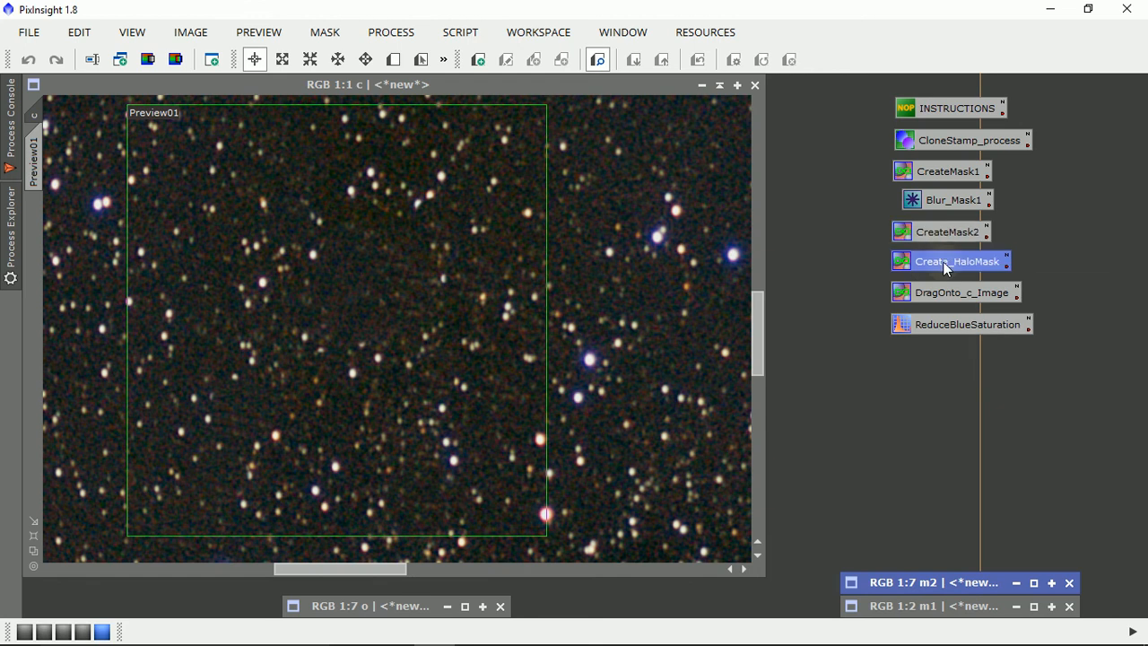
pyautogui.doubleClick(958, 262)
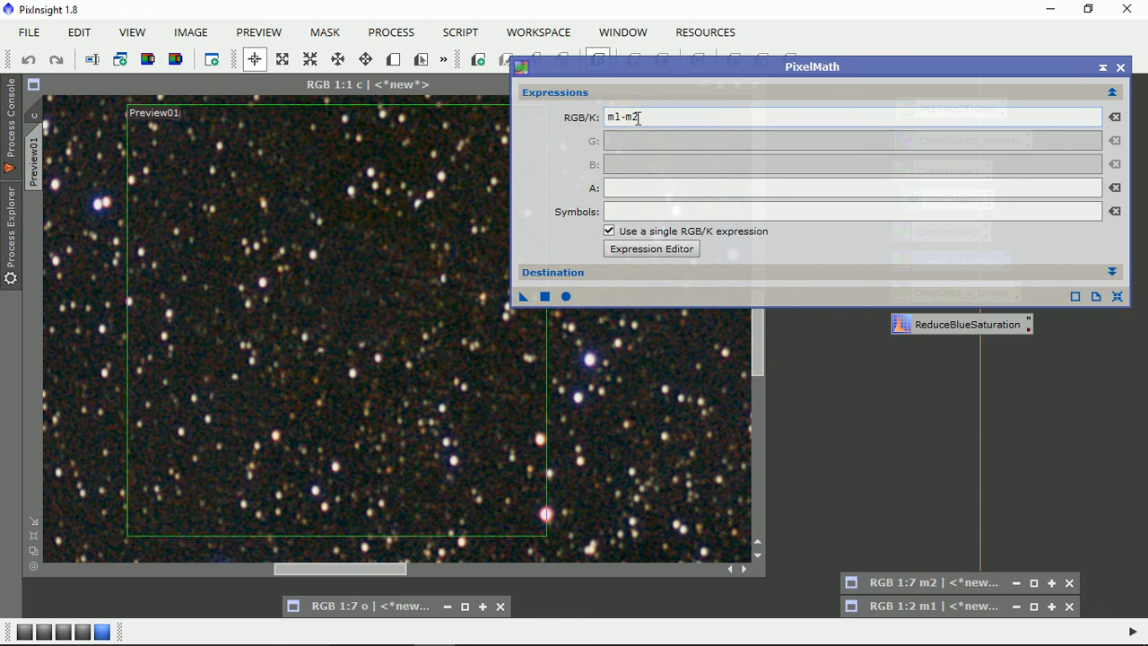
pyautogui.click(545, 297)
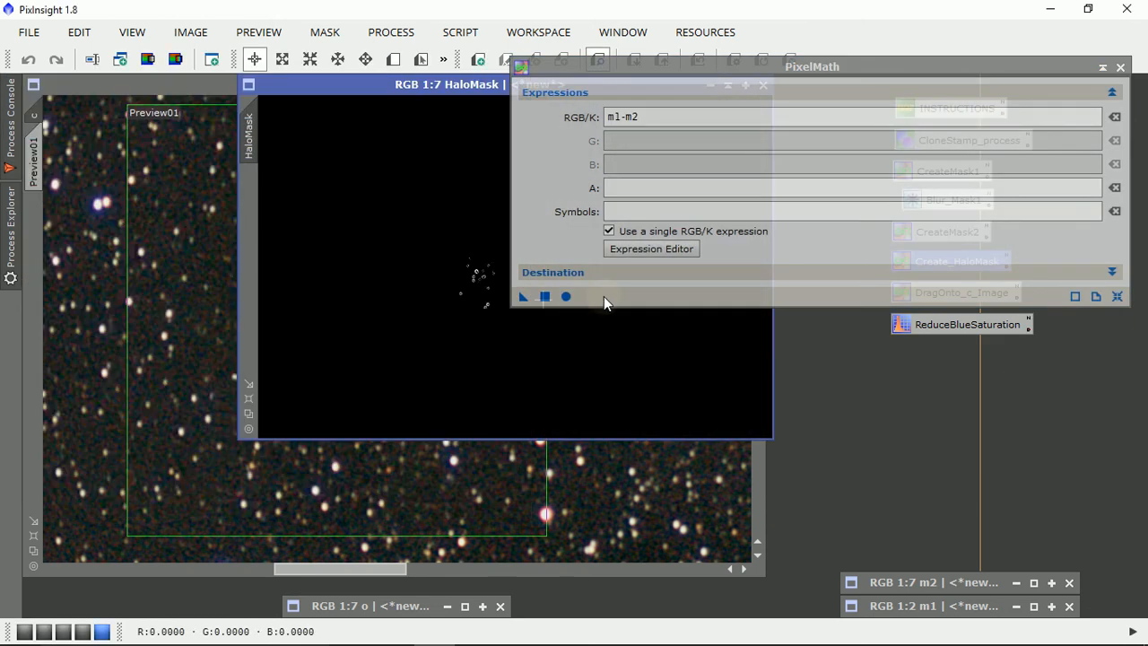
pyautogui.click(1119, 68)
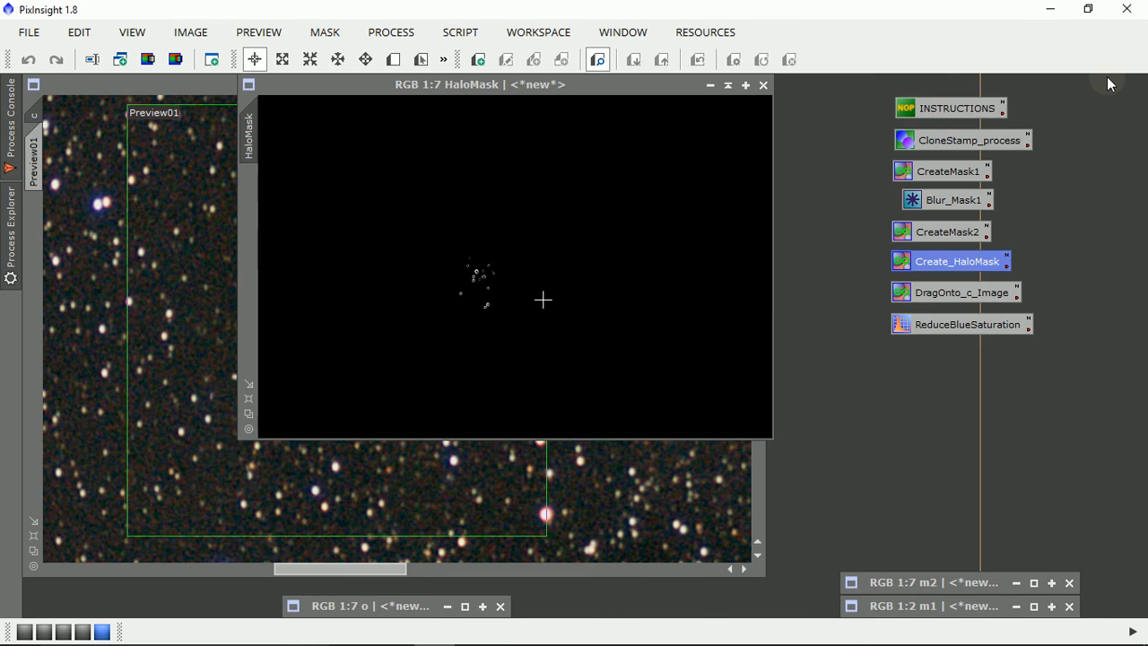
# - Inspect HaloMask up close, read the DragOnto_c_Image instructions, and park the collapsed HaloMask window just above m2
pyautogui.scroll(5, 472, 290)
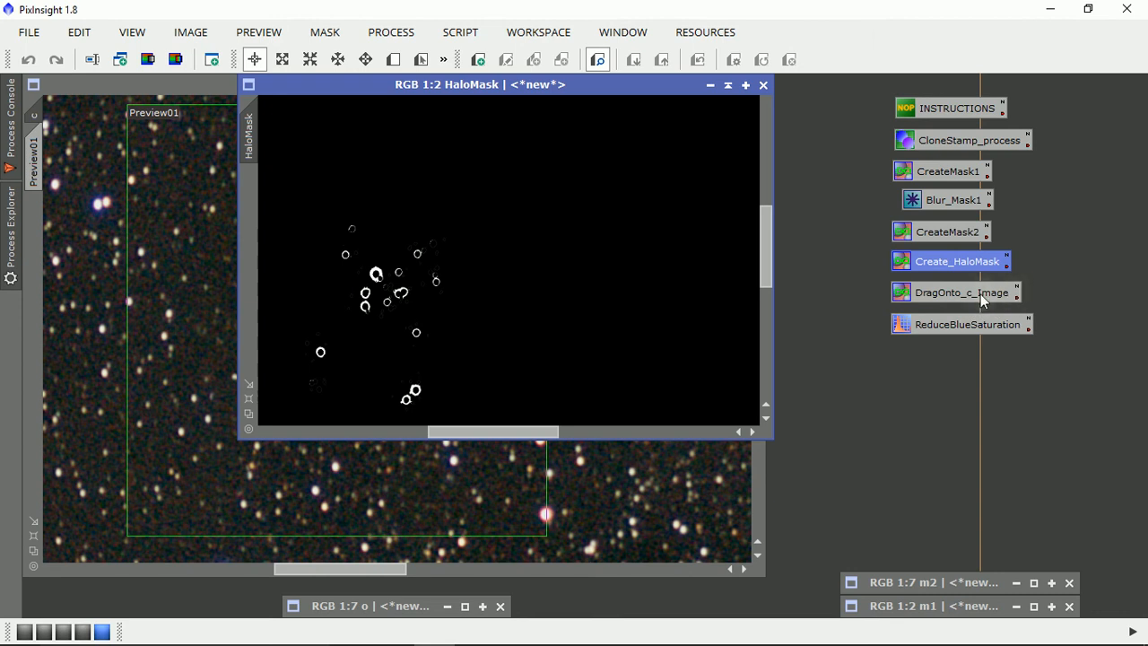
pyautogui.click(1011, 296)
pyautogui.click(1016, 304)
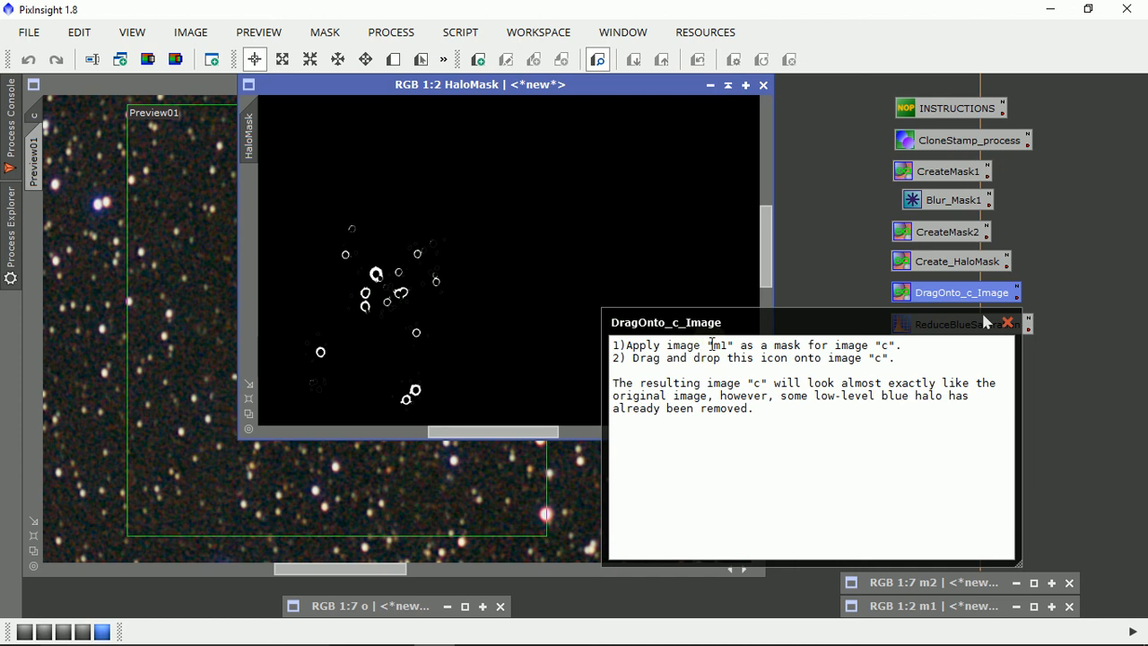
pyautogui.click(728, 87)
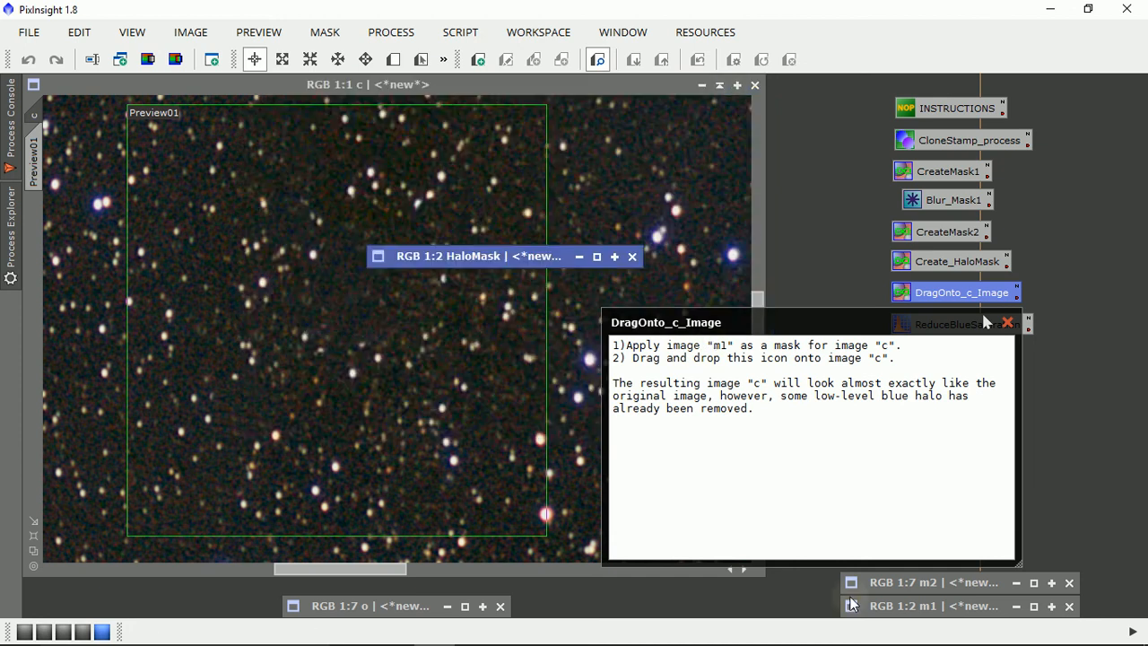
pyautogui.moveTo(709, 321); pyautogui.dragTo(713, 204)
pyautogui.moveTo(450, 253); pyautogui.dragTo(921, 553)
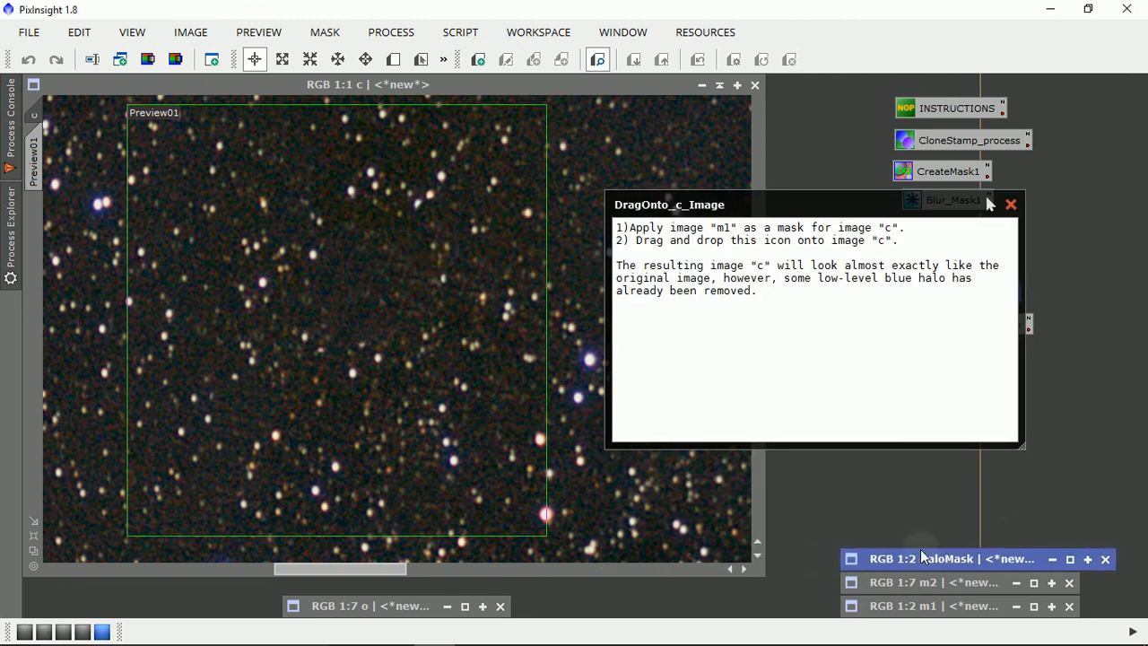
# - Restore the m1 window, apply m1 as a mask to image c, and hide the mask overlay on c
pyautogui.doubleClick(912, 612)
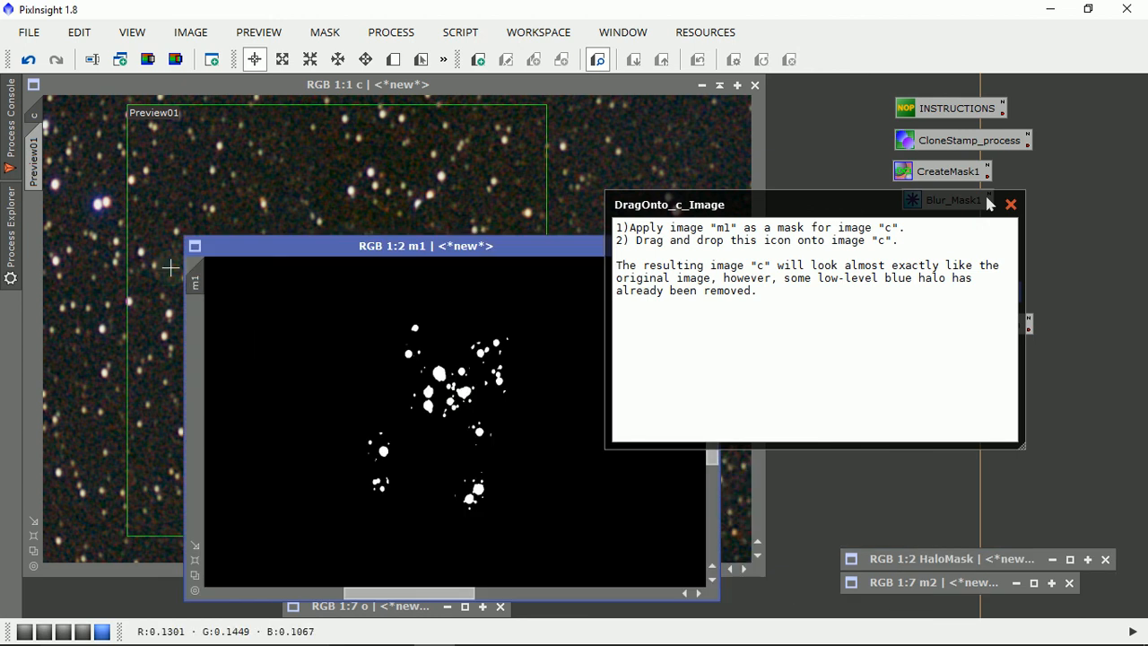
pyautogui.moveTo(199, 282); pyautogui.dragTo(31, 265)
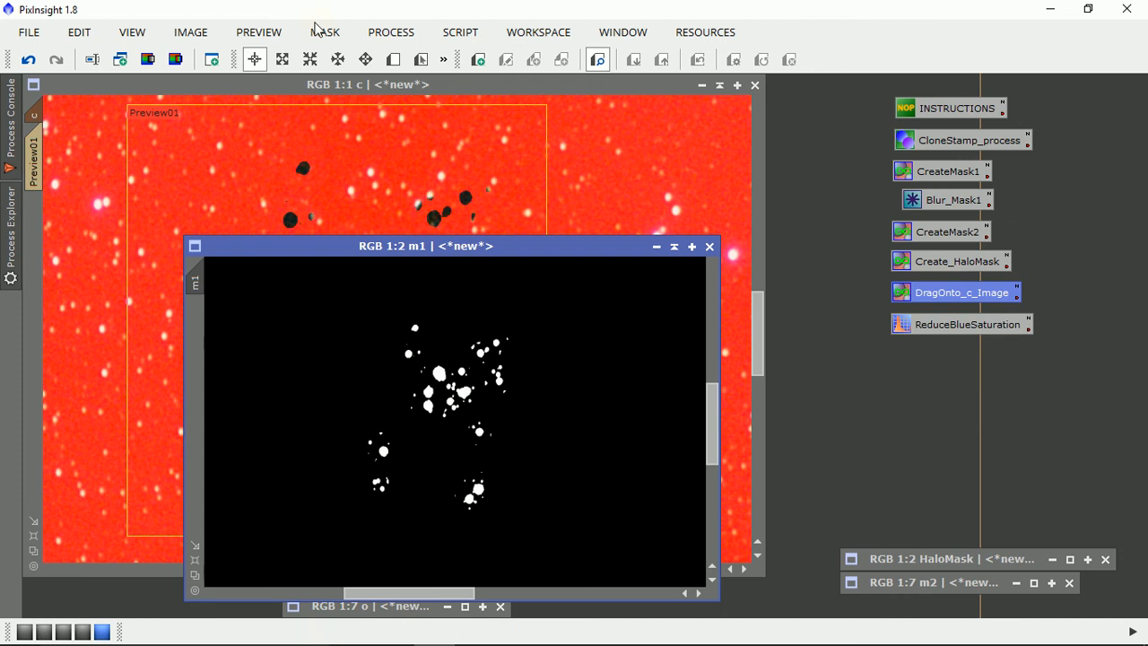
pyautogui.click(321, 34)
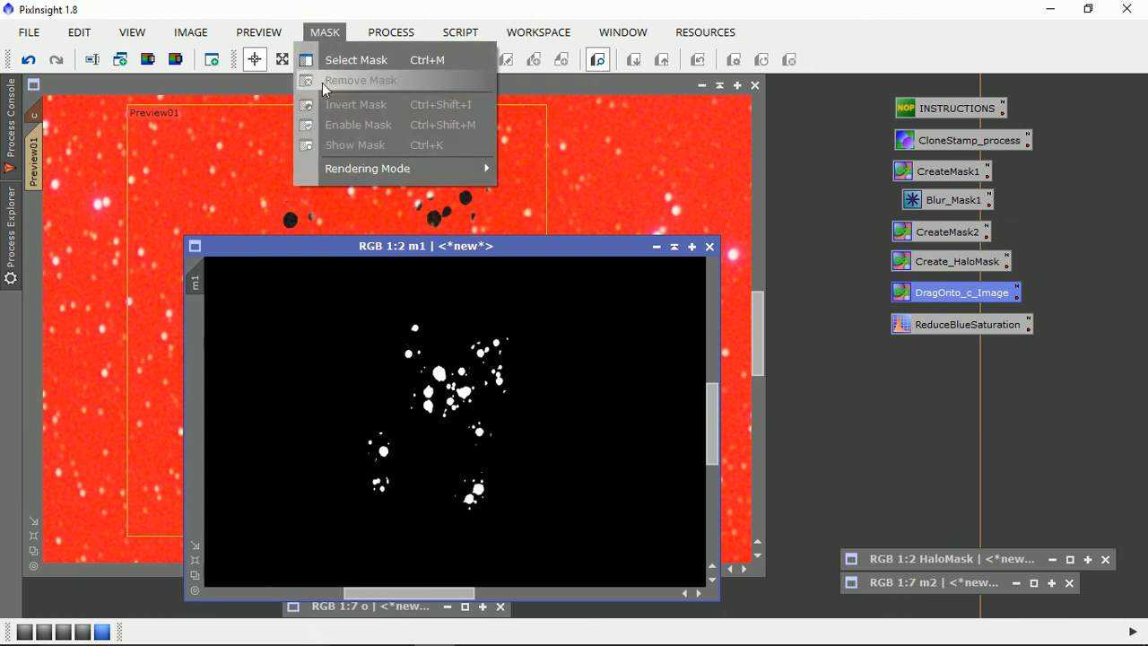
pyautogui.click(254, 77)
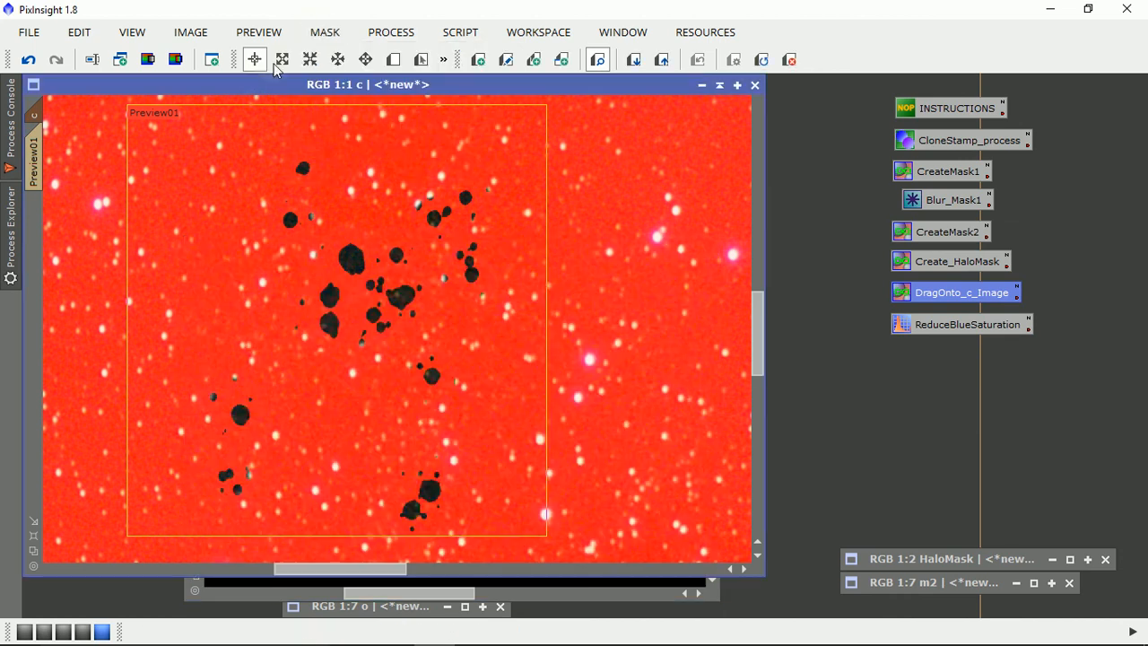
pyautogui.click(334, 36)
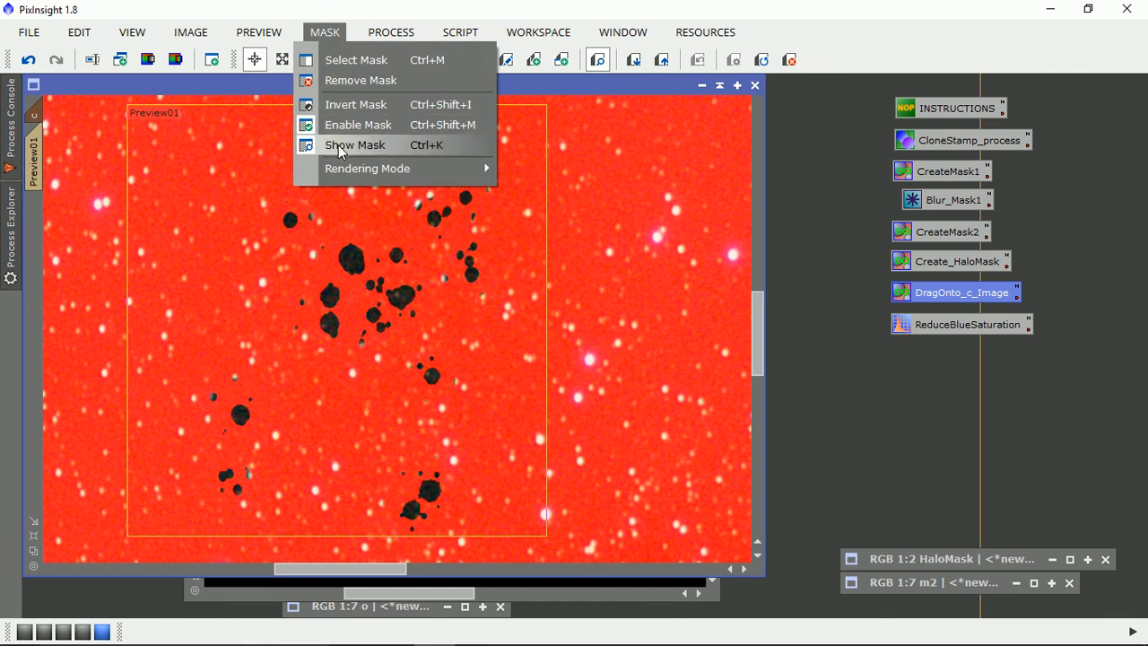
pyautogui.click(343, 147)
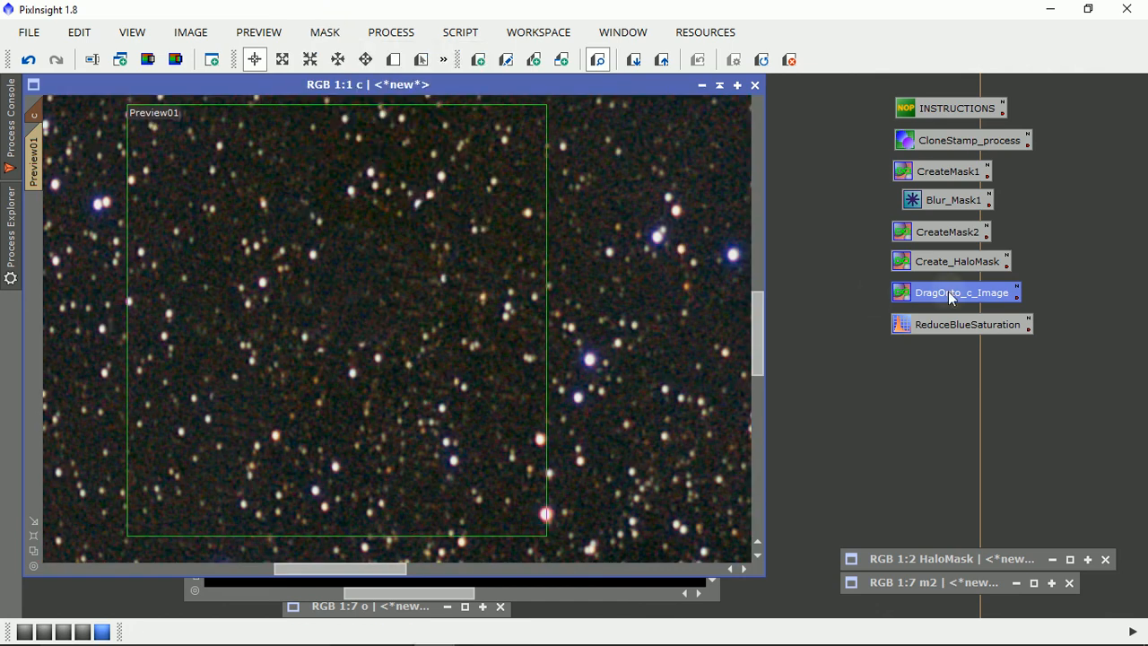
# - Apply the DragOnto_c_Image process to image c, then follow the ReduceBlueSaturation instructions by removing the mask from c
pyautogui.moveTo(951, 298); pyautogui.dragTo(615, 298)
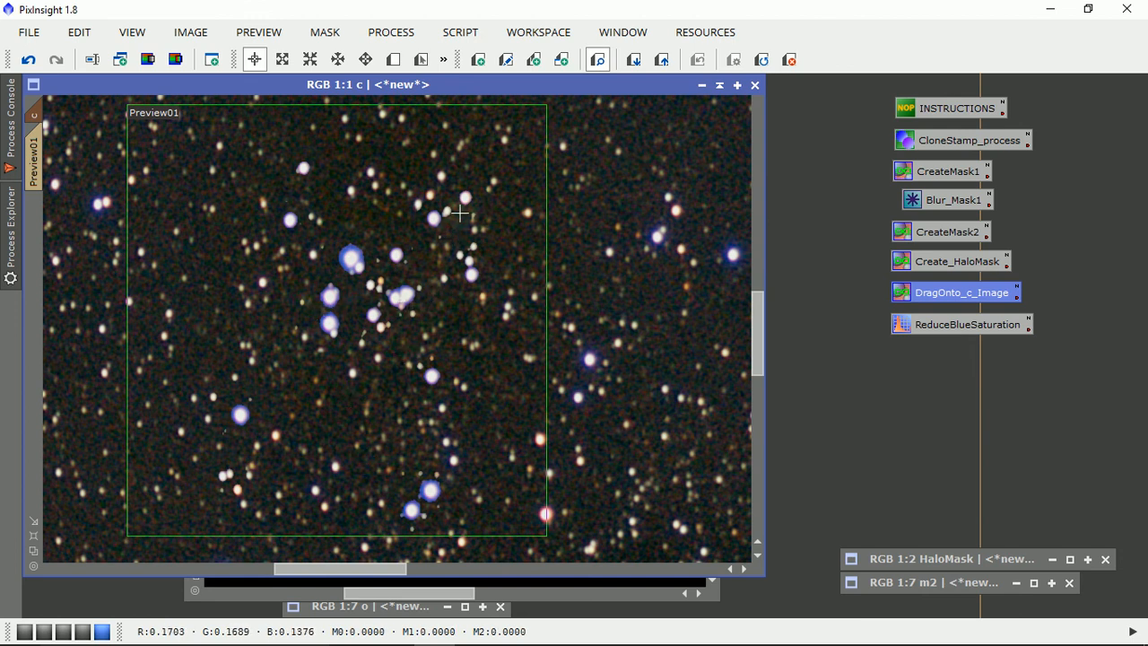
pyautogui.click(1028, 329)
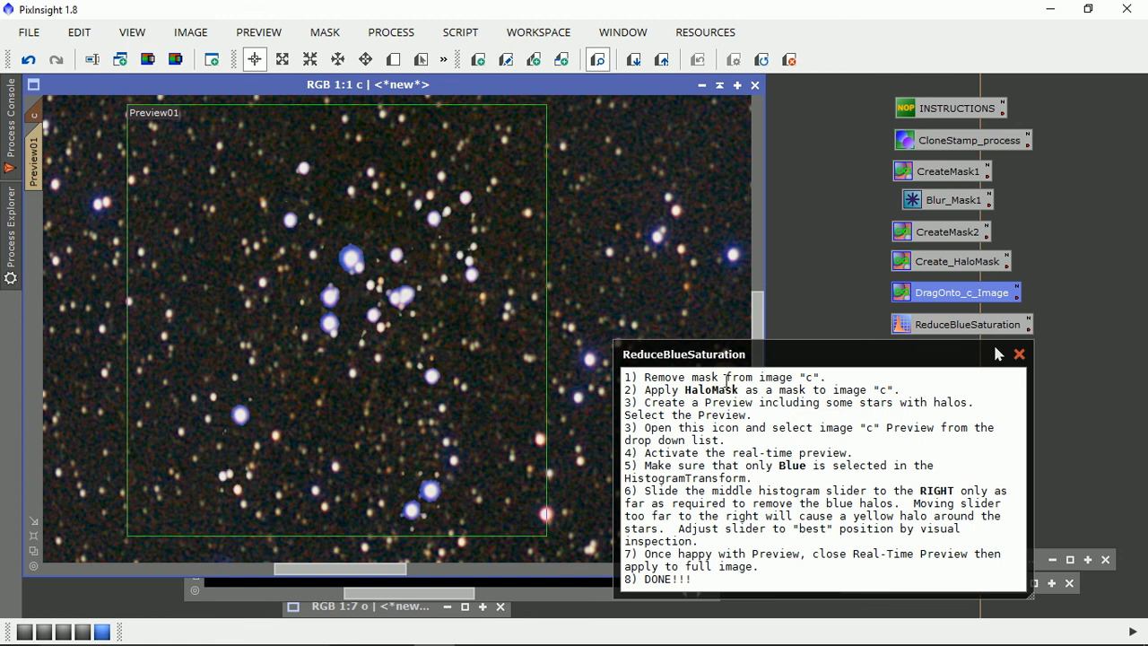
pyautogui.click(326, 32)
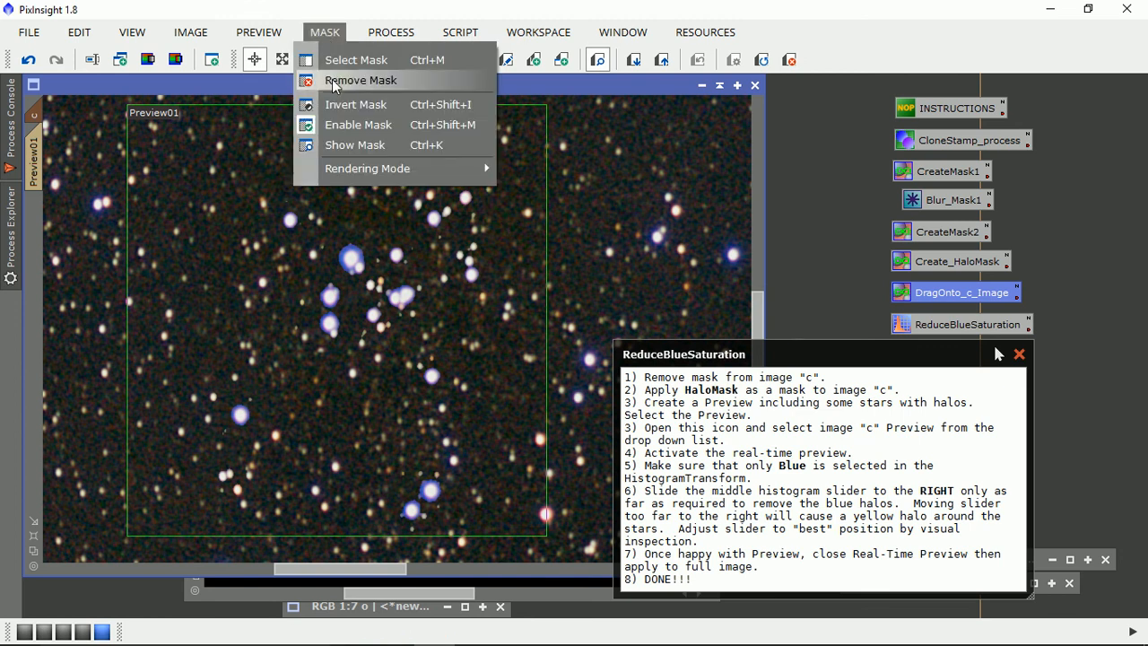
pyautogui.click(334, 79)
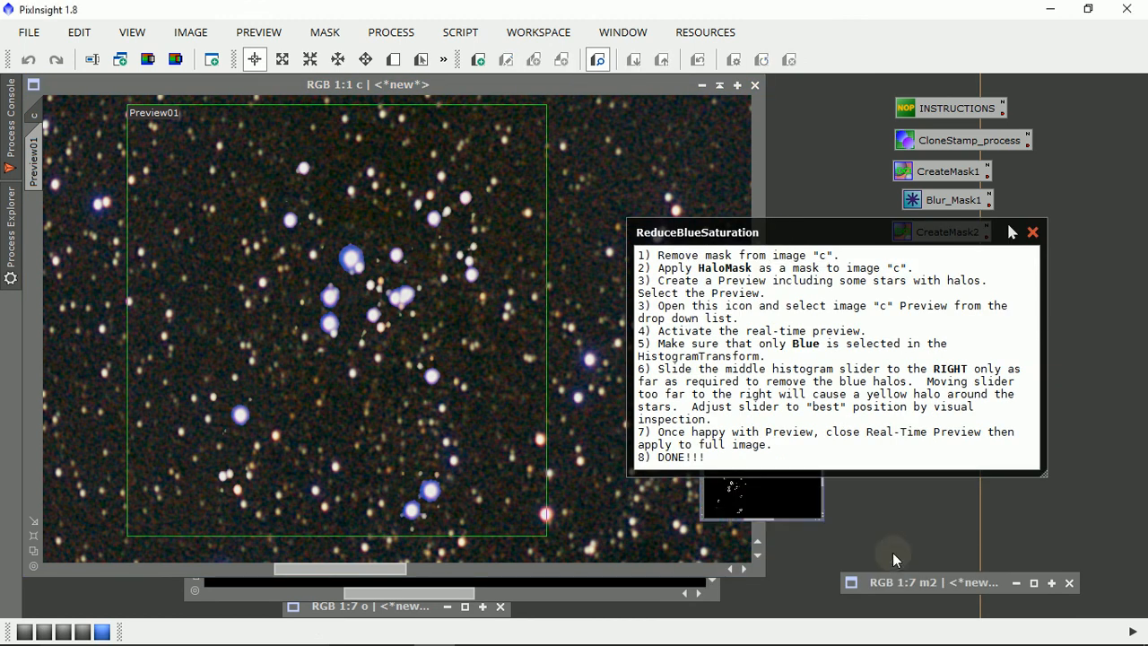
# - Restore the HaloMask window, apply HaloMask as the mask for image c, and collapse its window again
pyautogui.doubleClick(892, 558)
pyautogui.moveTo(256, 148); pyautogui.dragTo(45, 288)
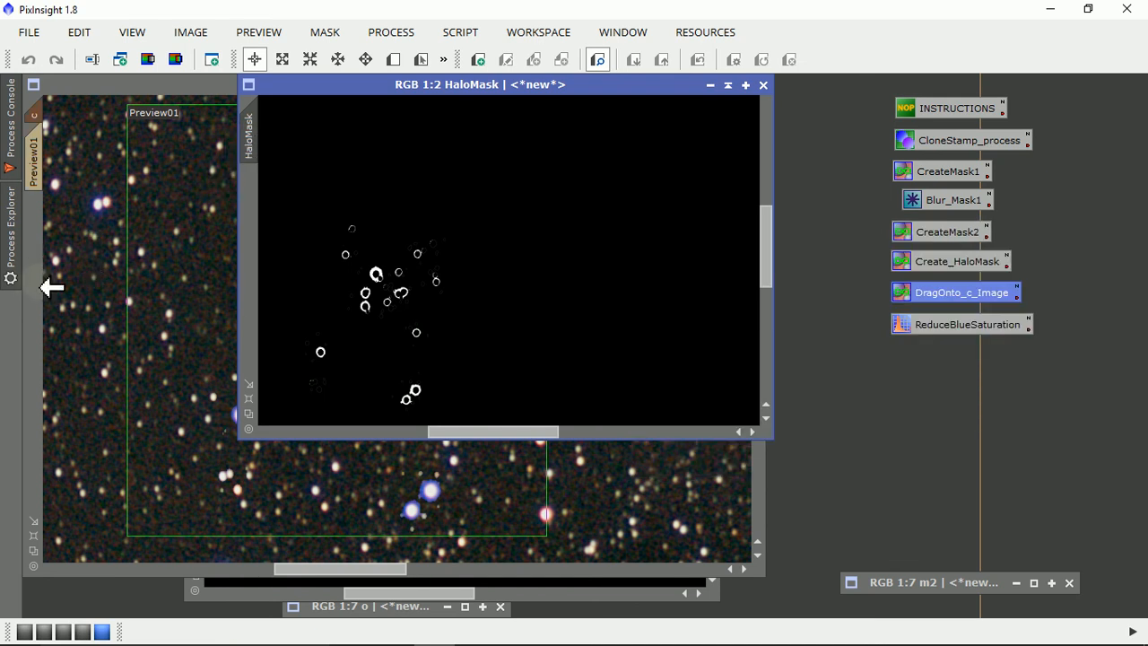
pyautogui.click(729, 86)
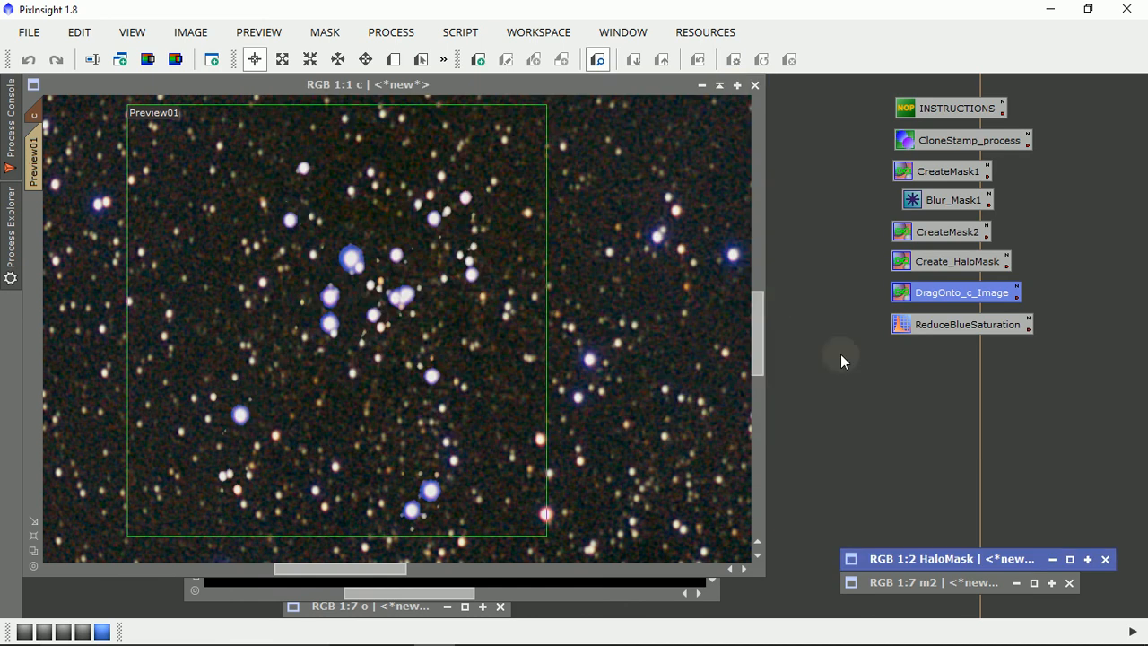
# - Select Preview01 of image c, open the ReduceBlueSaturation process beside the image, and start its real-time preview
pyautogui.click(1030, 329)
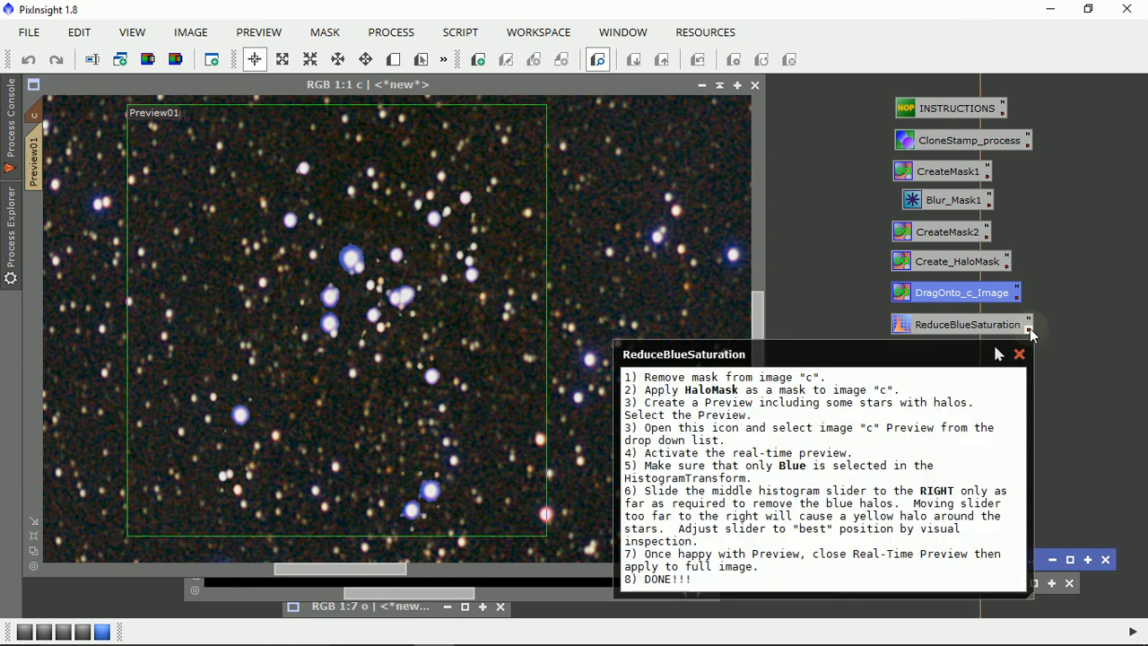
pyautogui.click(36, 161)
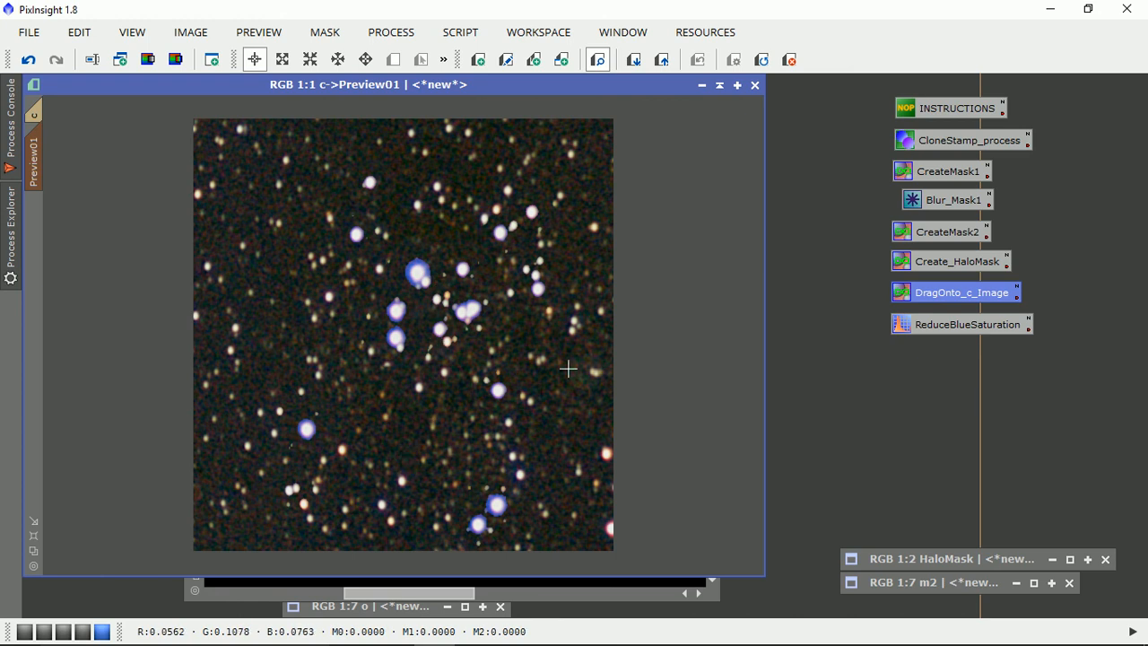
pyautogui.doubleClick(973, 328)
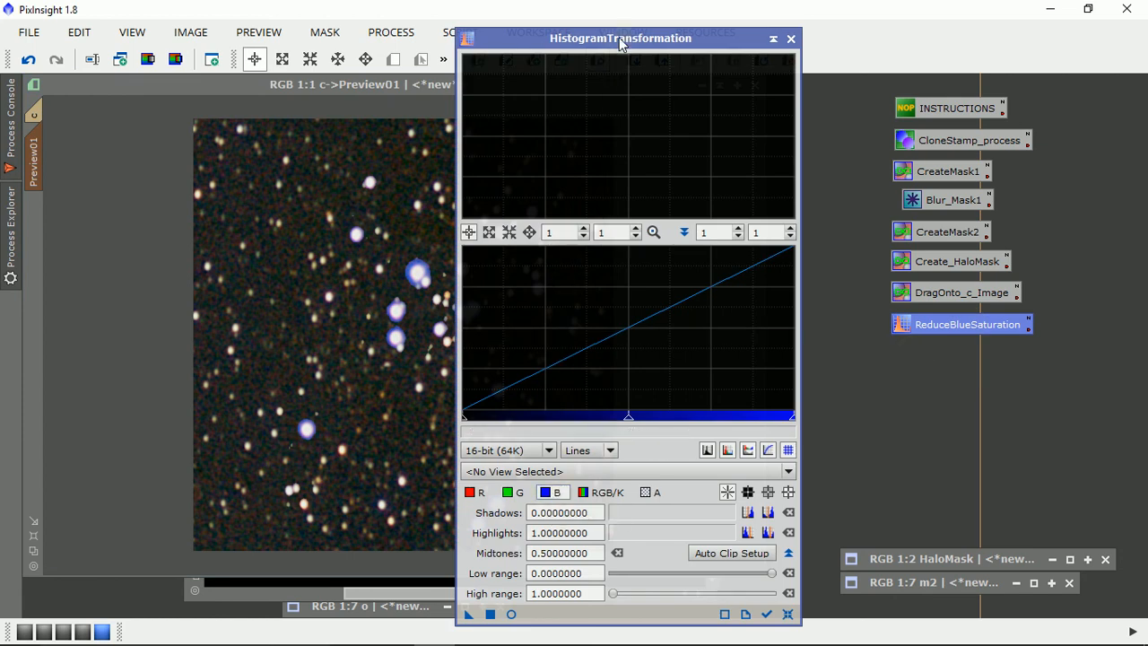
pyautogui.moveTo(620, 45); pyautogui.dragTo(810, 28)
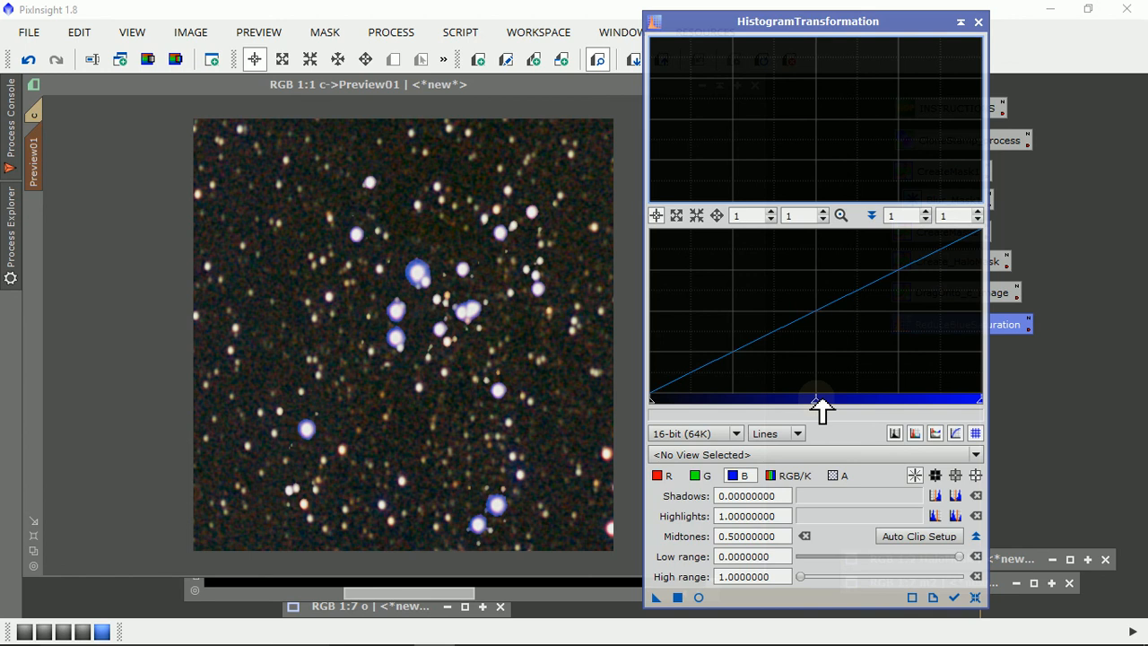
pyautogui.click(699, 597)
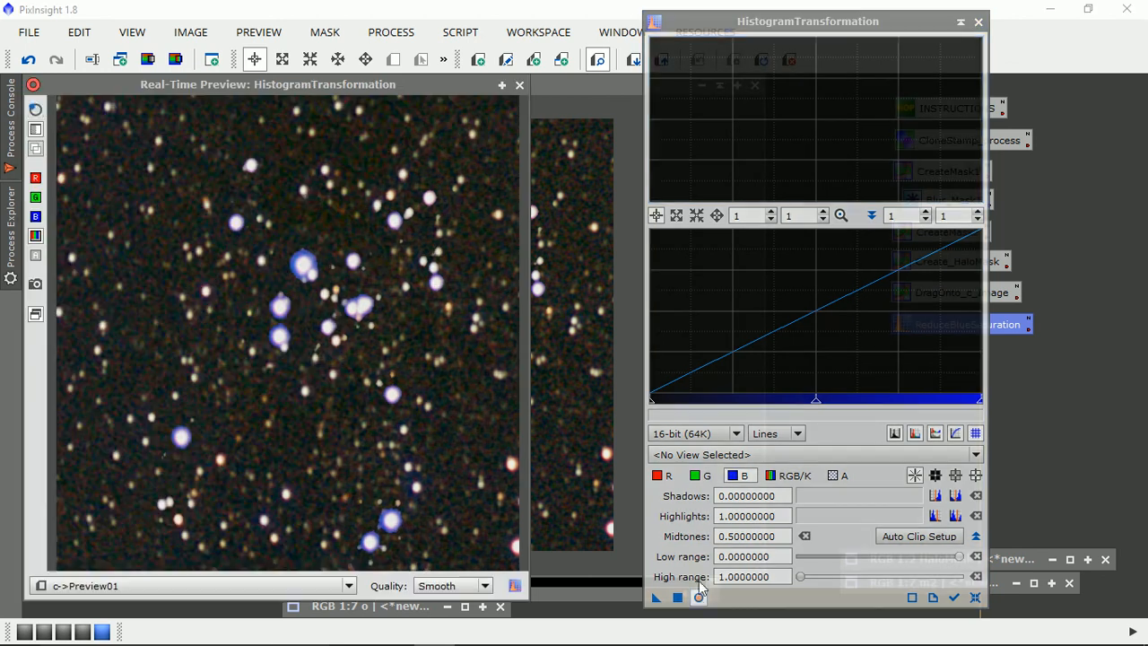
# - Raise the blue channel midtones to about 0.843, comparing the halos with the real-time preview off and on
pyautogui.click(823, 404)
pyautogui.moveTo(823, 404); pyautogui.dragTo(916, 405)
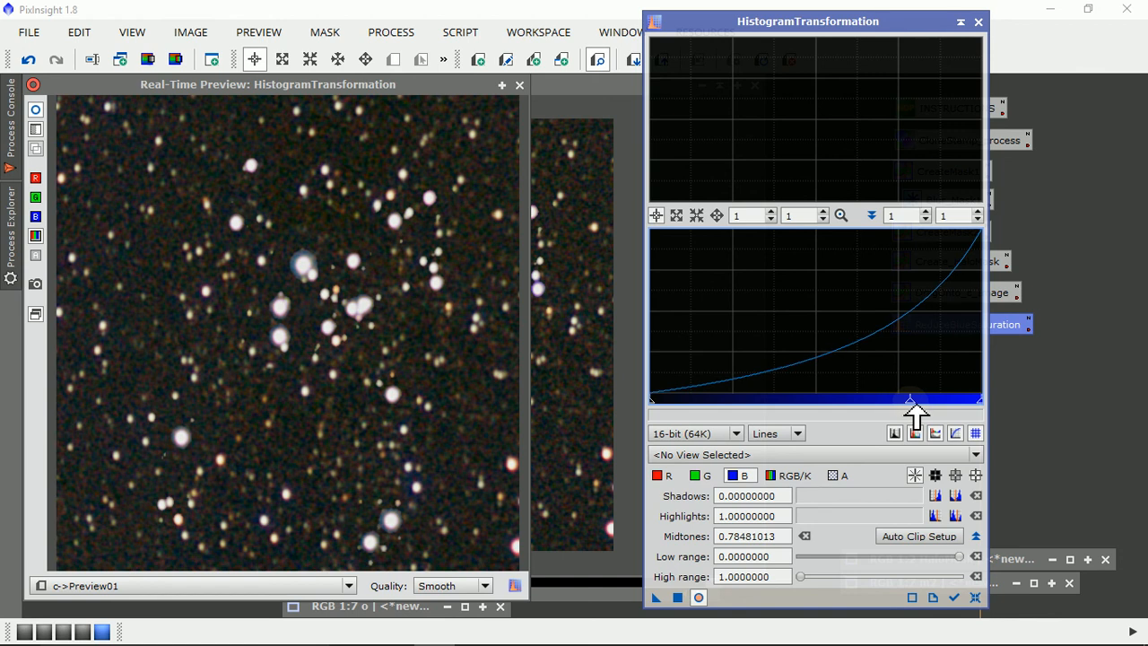
pyautogui.click(699, 598)
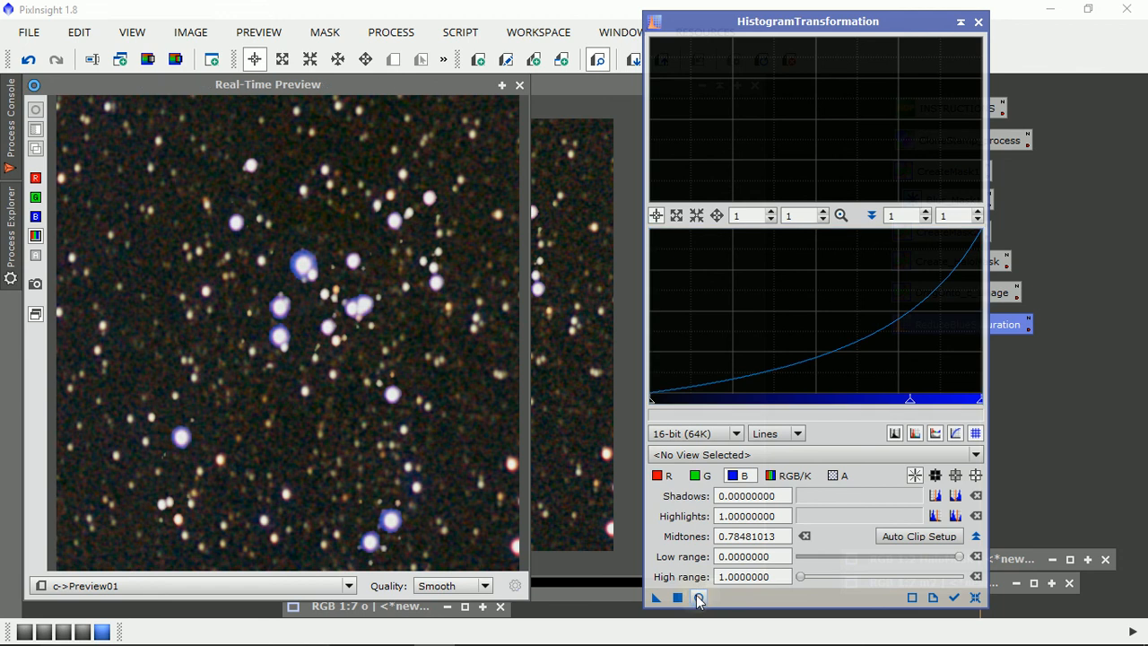
pyautogui.click(699, 599)
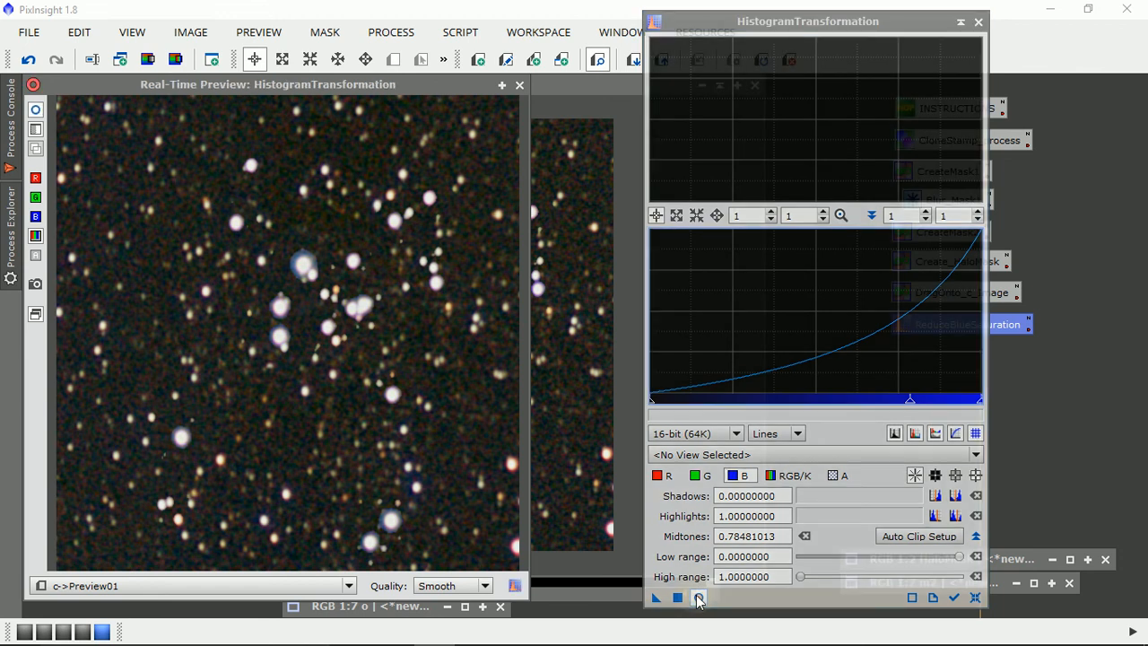
pyautogui.click(698, 598)
pyautogui.click(699, 598)
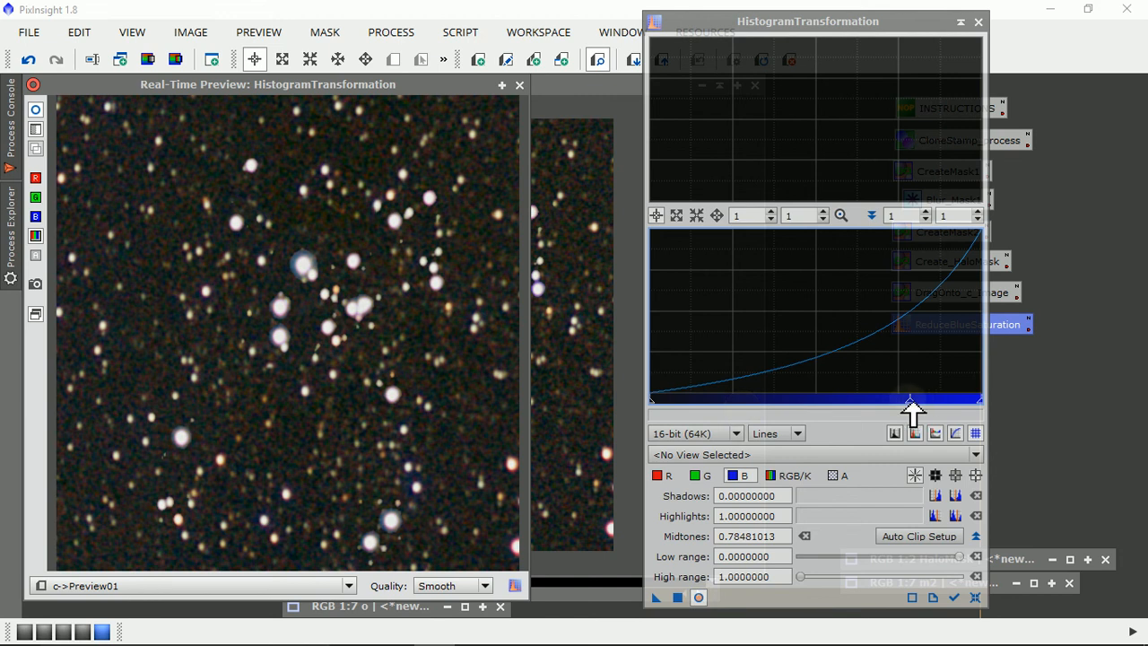
pyautogui.moveTo(913, 410); pyautogui.dragTo(936, 411)
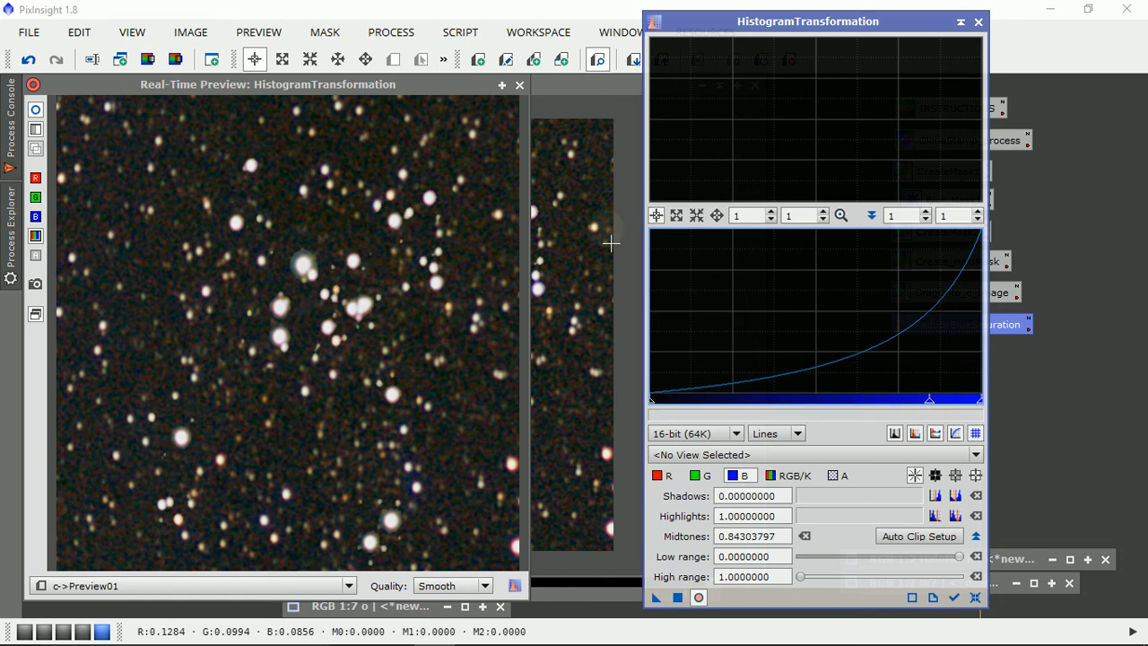
# - Close the real-time preview, apply the HistogramTransformation to the full image c, and close the process window
pyautogui.click(519, 84)
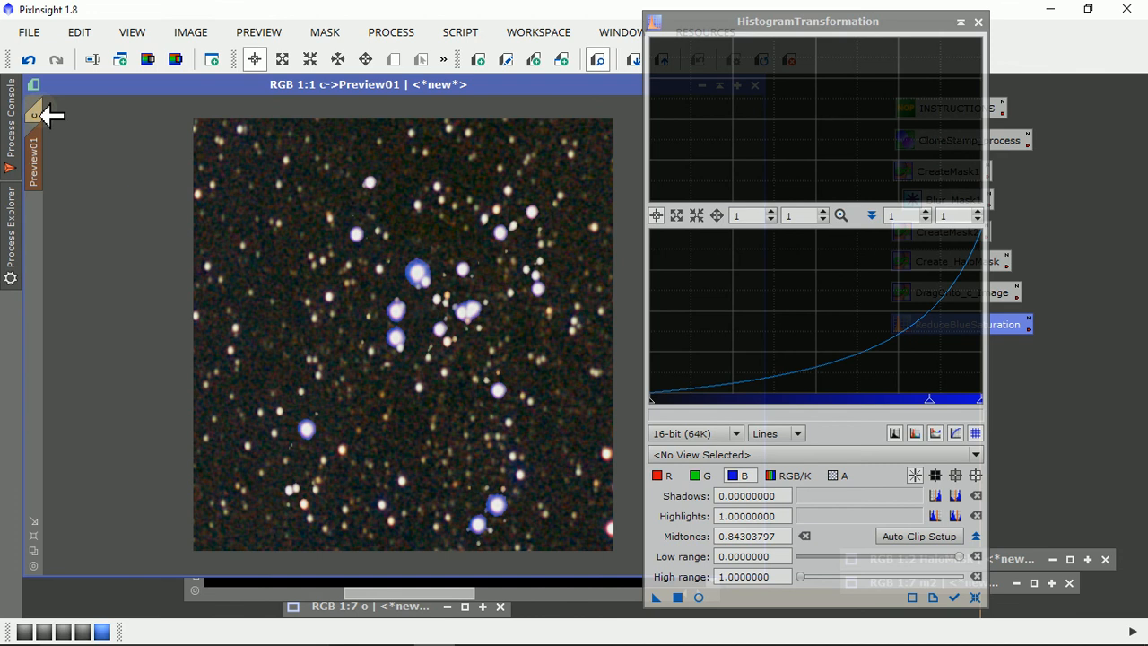
pyautogui.click(39, 115)
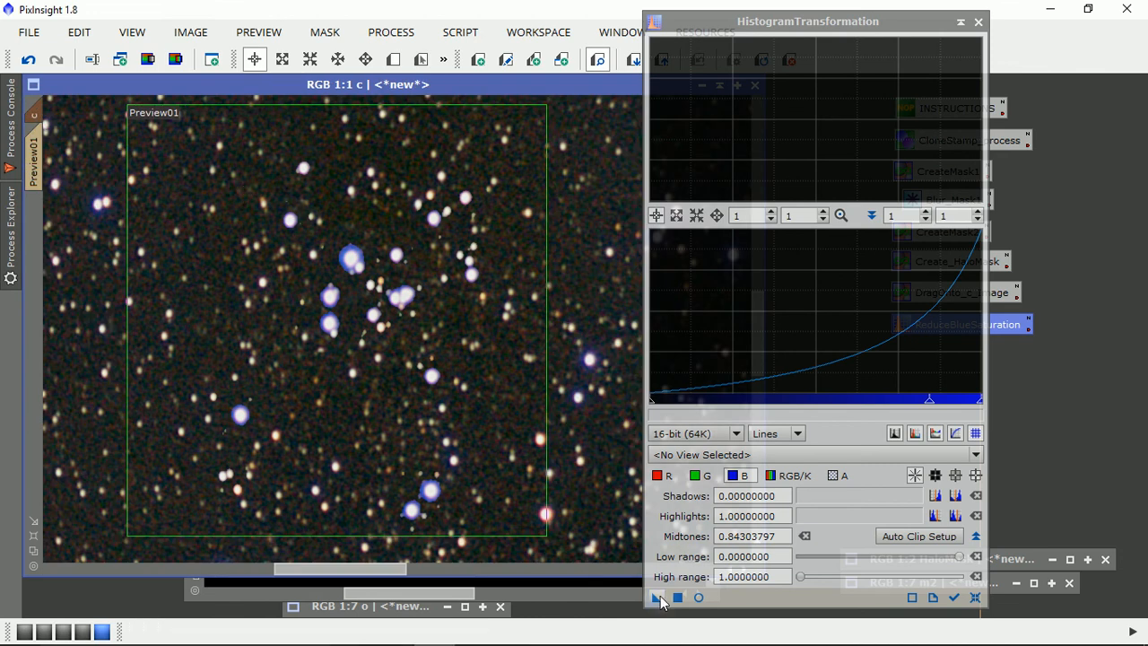
pyautogui.moveTo(657, 599); pyautogui.dragTo(574, 487)
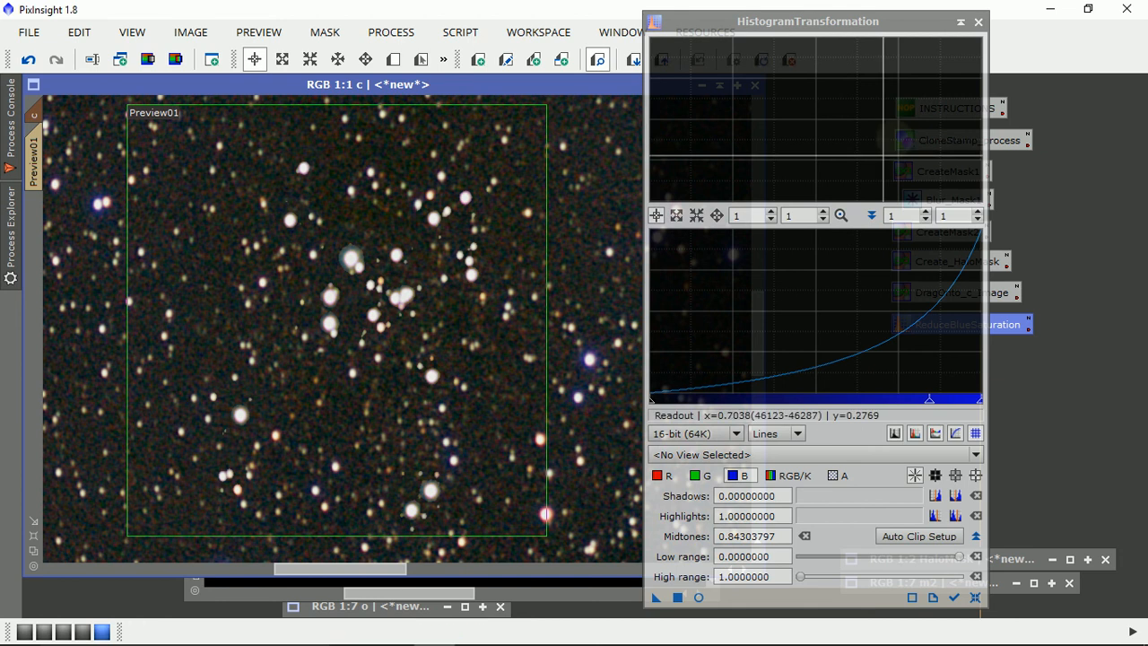
pyautogui.click(978, 22)
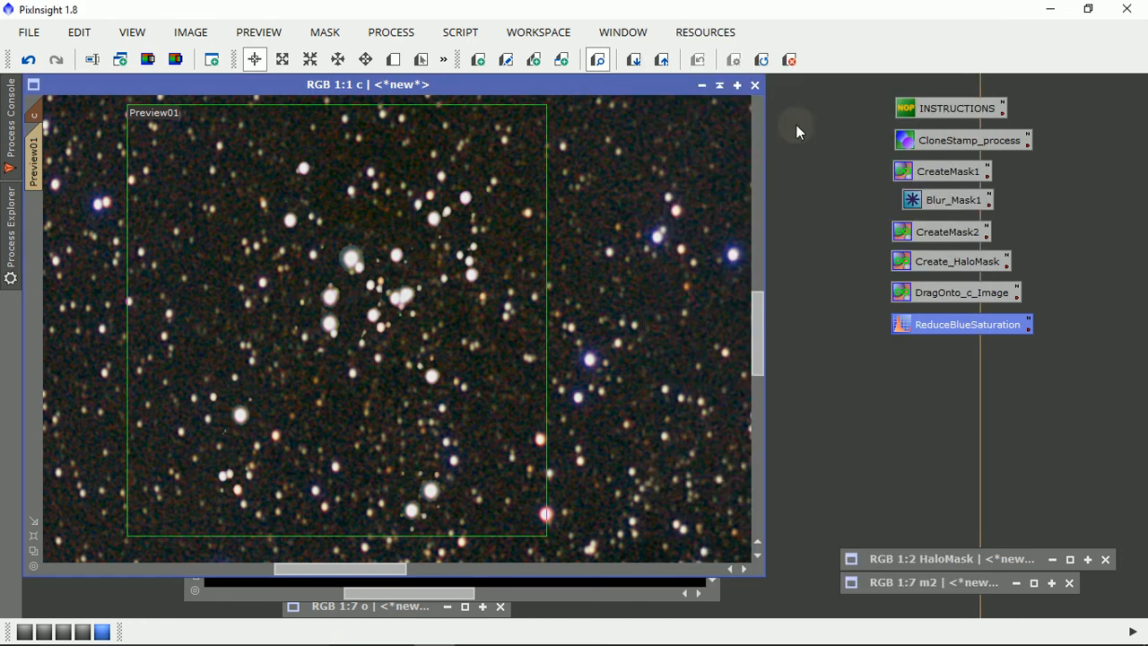
# - Delete the preview from image c and remove the HaloMask mask from it
pyautogui.click(249, 33)
pyautogui.click(250, 347)
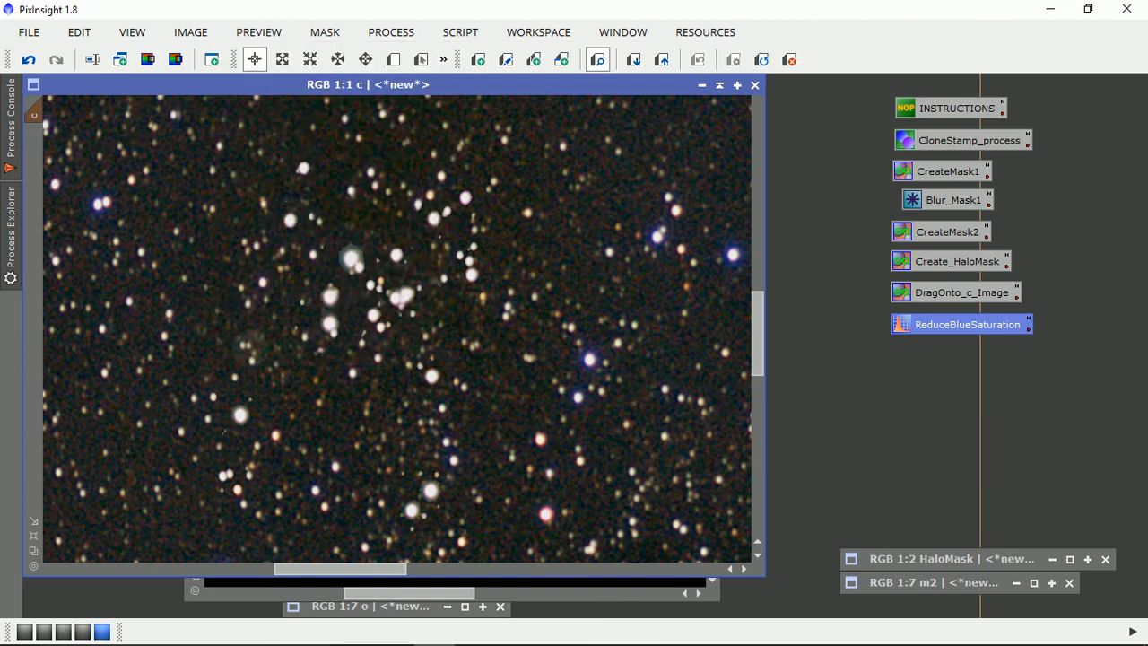
pyautogui.scroll(-2, 251, 346)
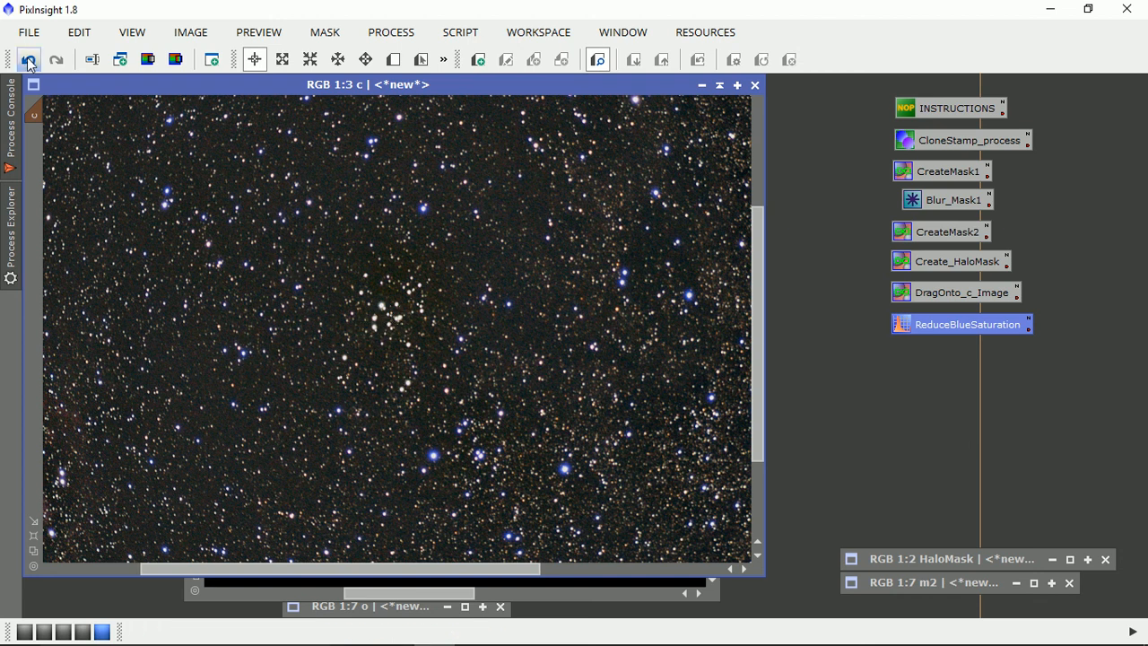
pyautogui.click(319, 34)
pyautogui.click(334, 82)
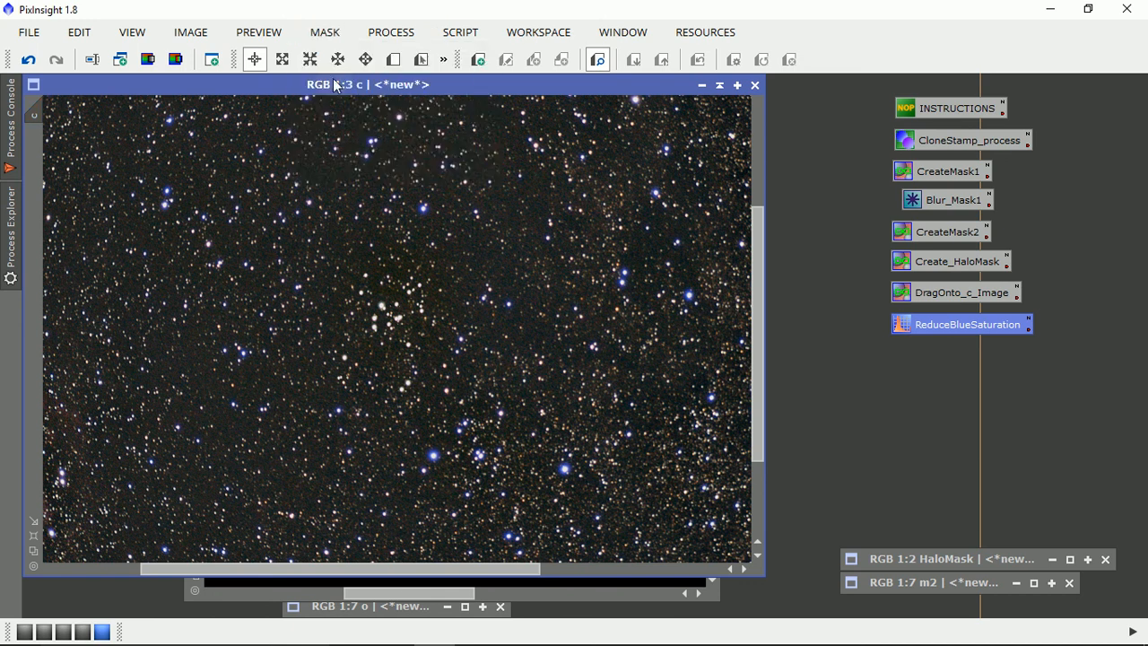
# - Undo the HistogramTransformation on image c and delete all its previews to inspect the central cluster's halos at 1:2 zoom
pyautogui.click(26, 61)
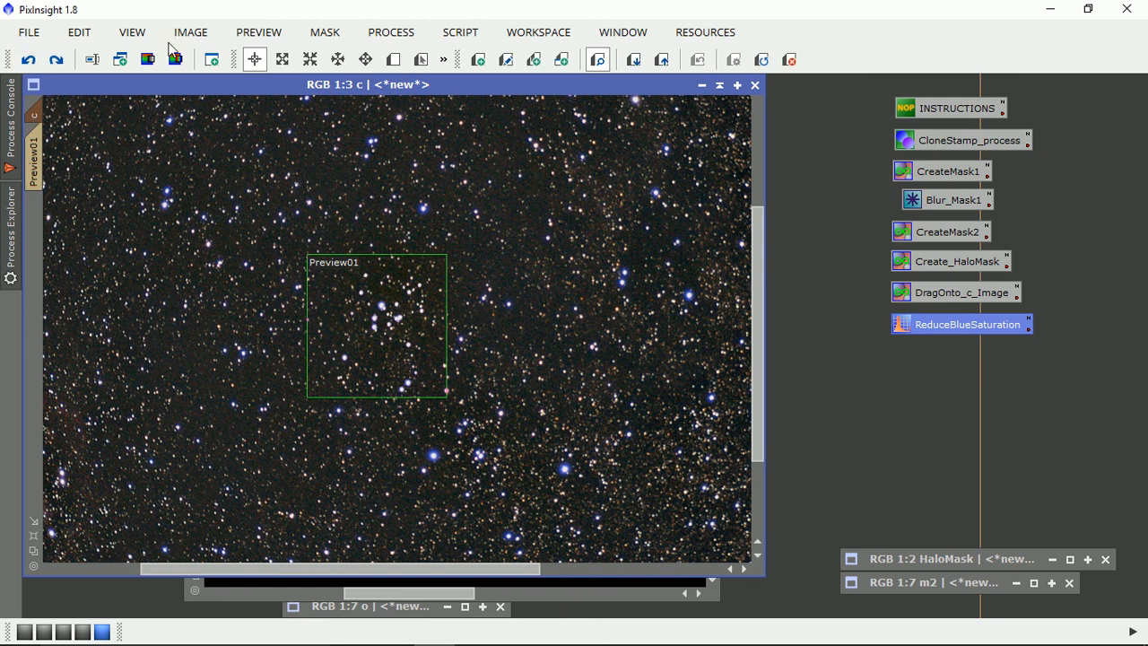
pyautogui.click(259, 32)
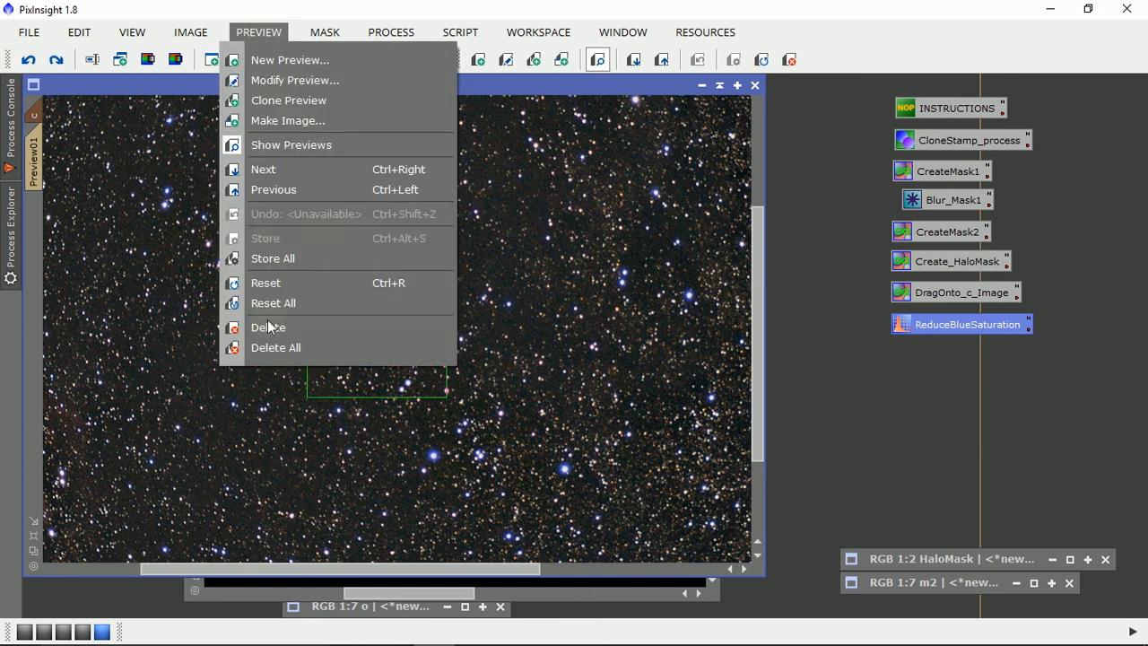
pyautogui.click(272, 348)
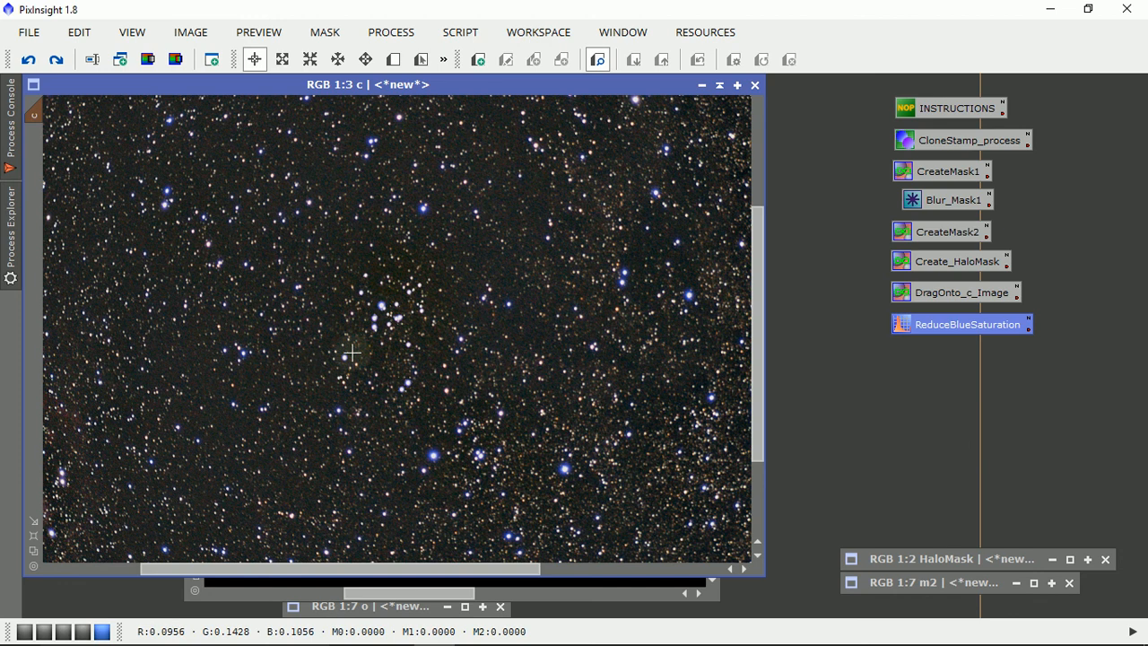
pyautogui.scroll(1, 352, 353)
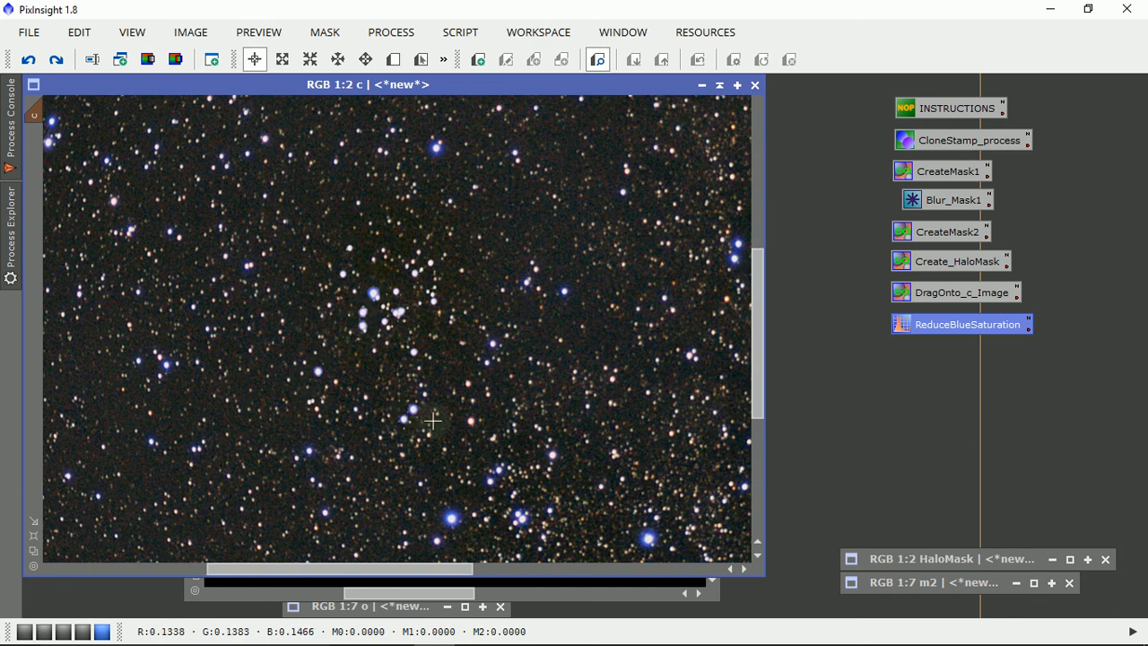
# - Step image c back to its original state and redo all the processing to compare the star halos before and after
pyautogui.click(28, 61)
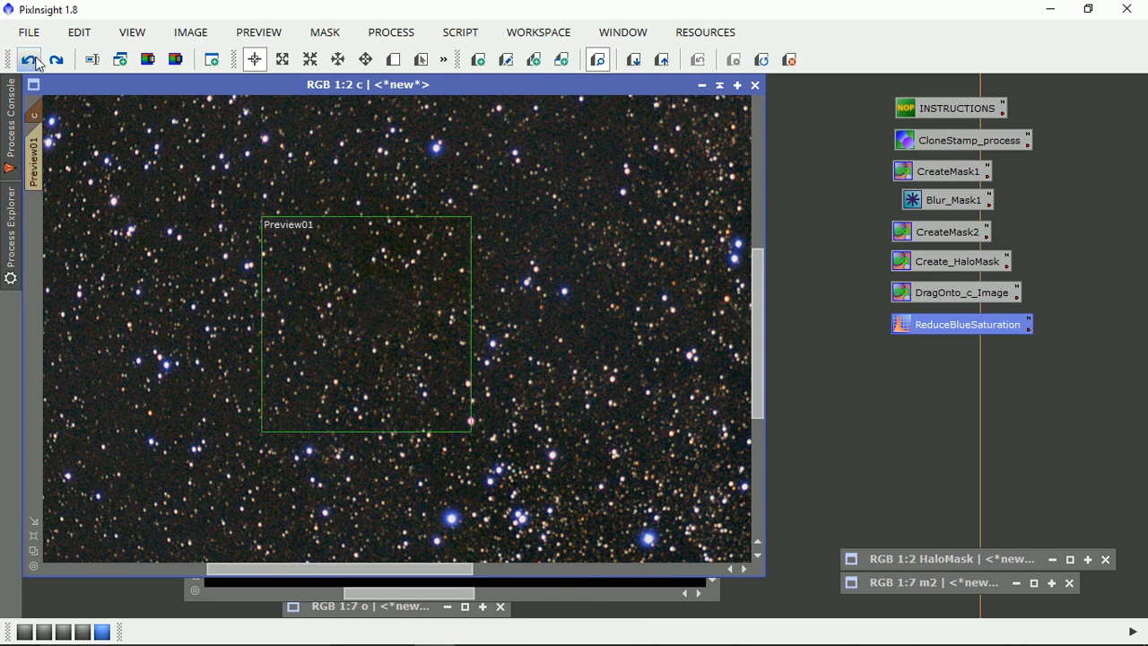
pyautogui.click(36, 62)
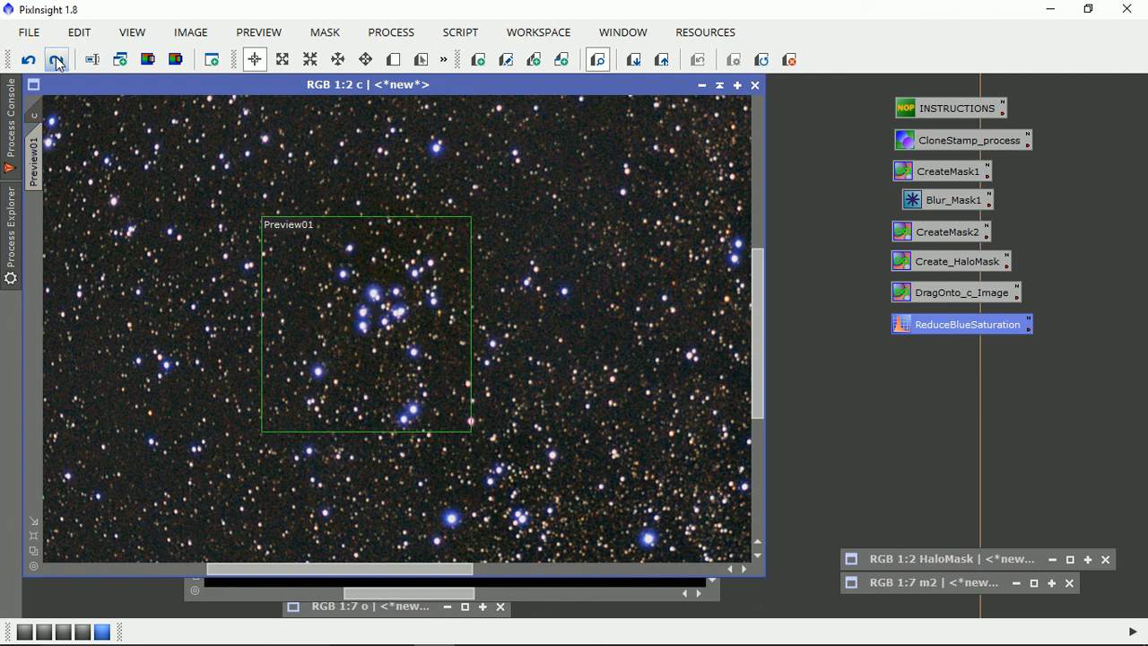
pyautogui.click(57, 62)
pyautogui.click(57, 62)
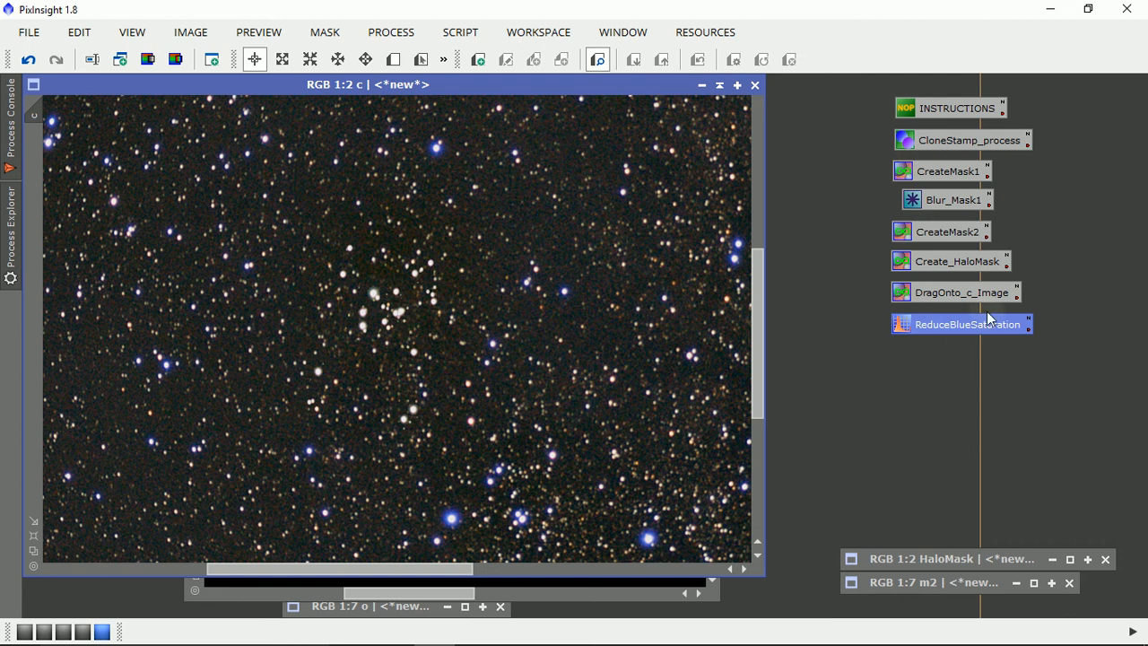
# - Read the description of the DragOnto_c_Image process icon, dismiss it, and minimize the application window
pyautogui.moveTo(1017, 296)
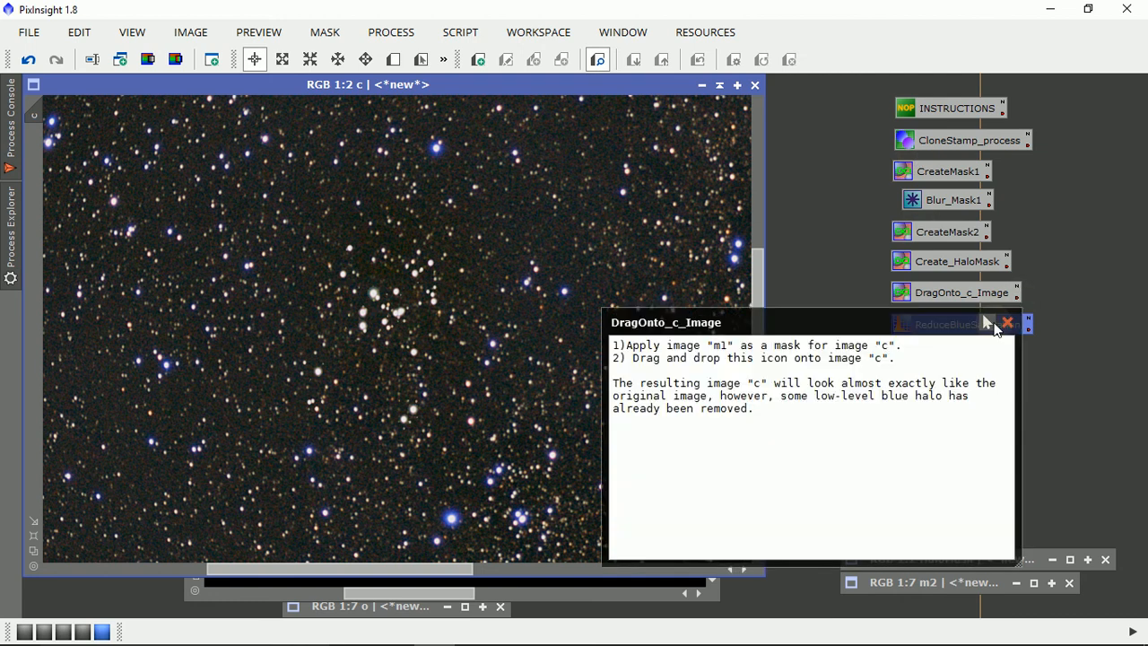
pyautogui.click(986, 323)
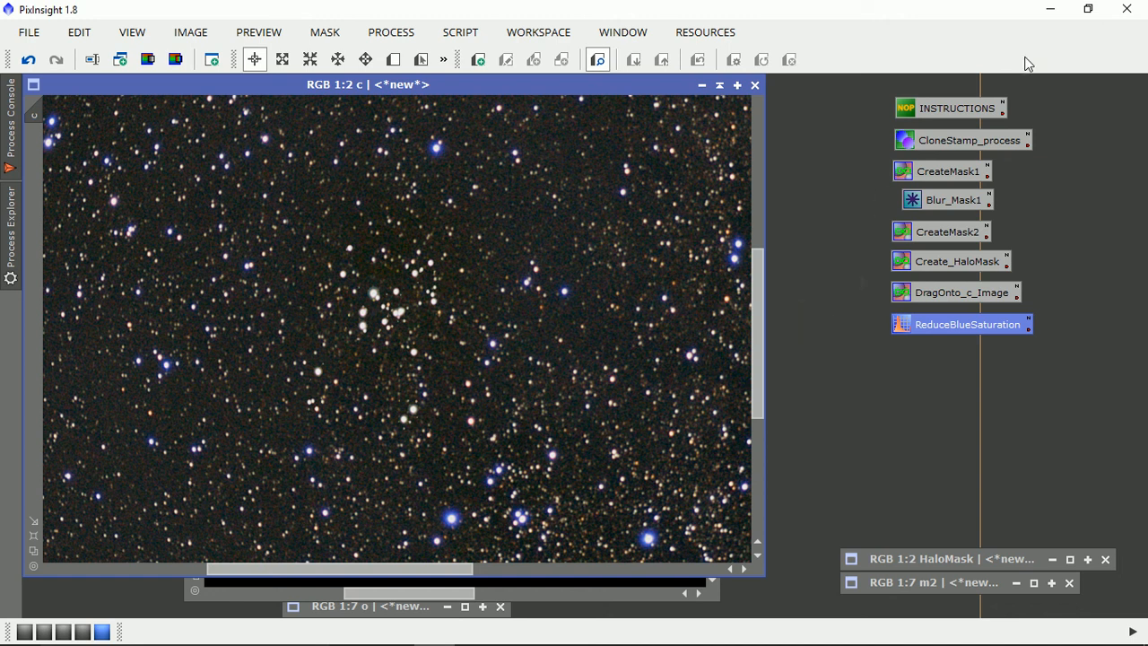
pyautogui.click(1049, 8)
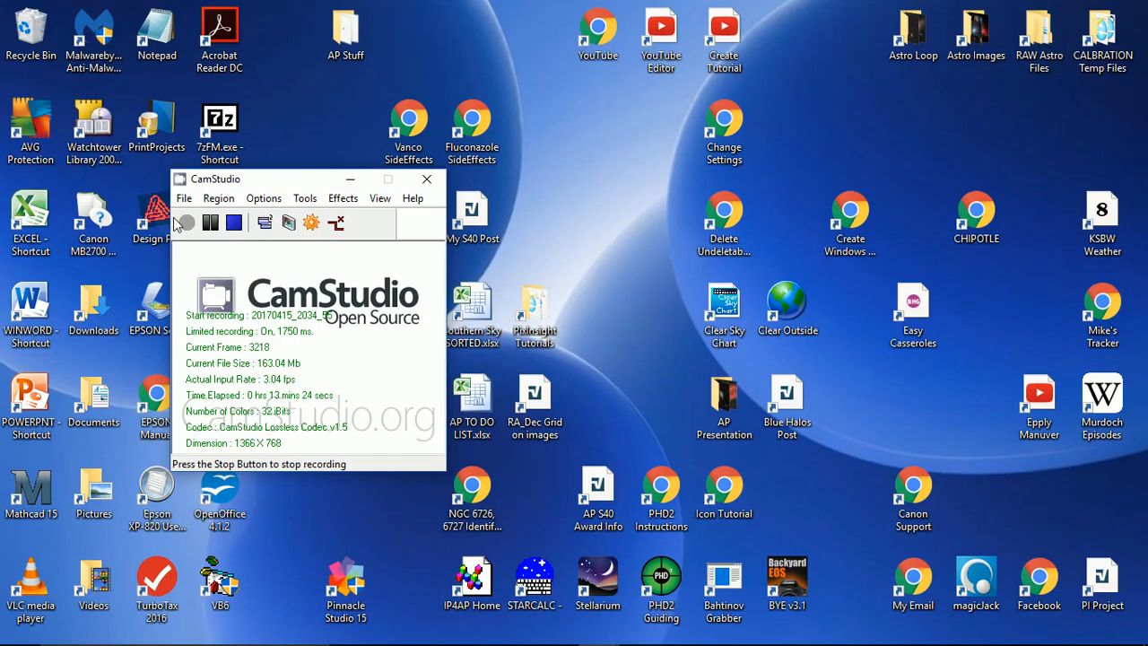